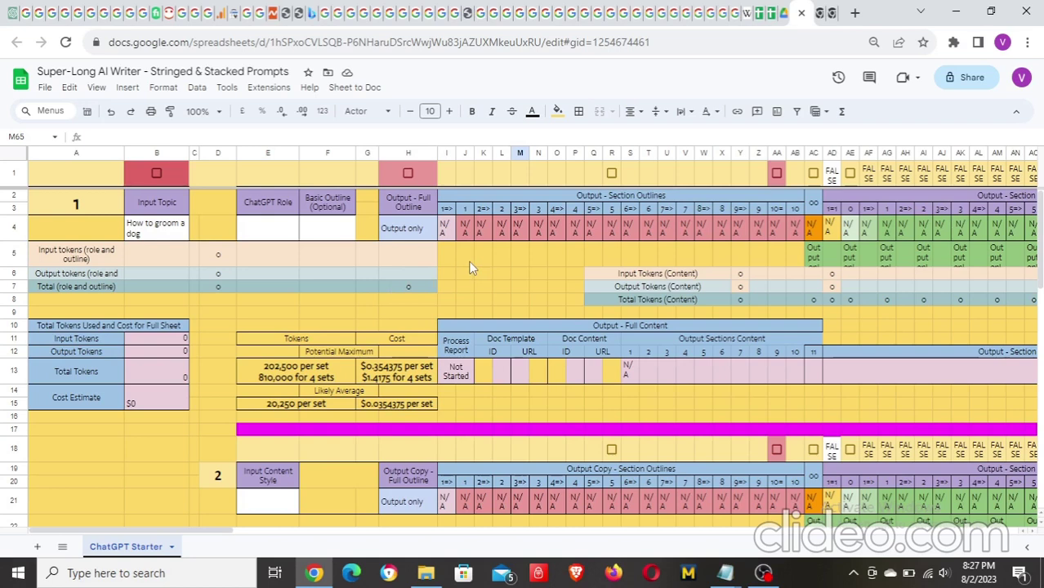
- Look through the four numbered content sets stacked down the ChatGPT Starter sheet
scroll(470, 267, down, 6)
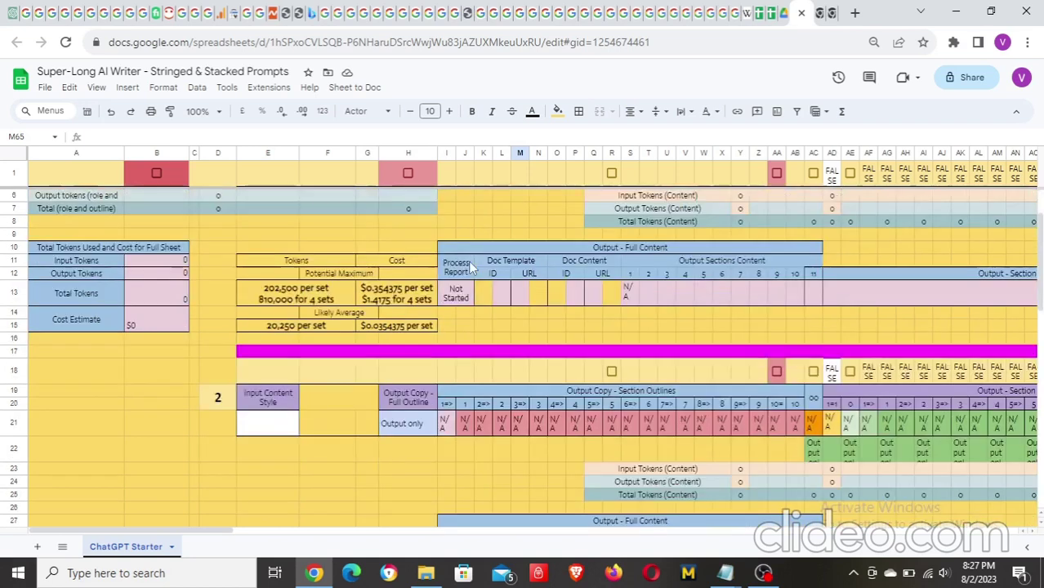
scroll(470, 268, down, 10)
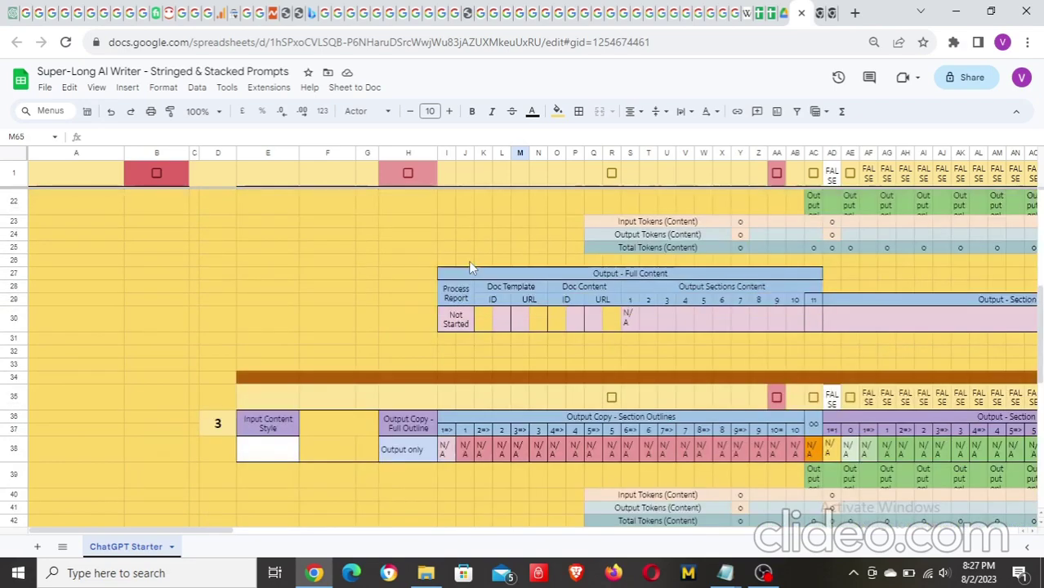
scroll(471, 268, down, 5)
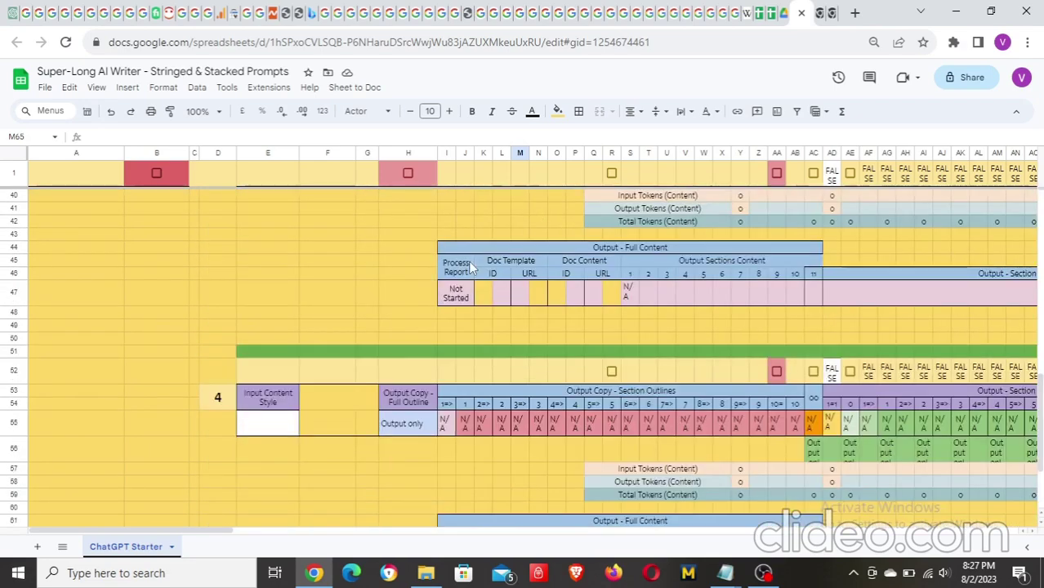
scroll(471, 268, up, 15)
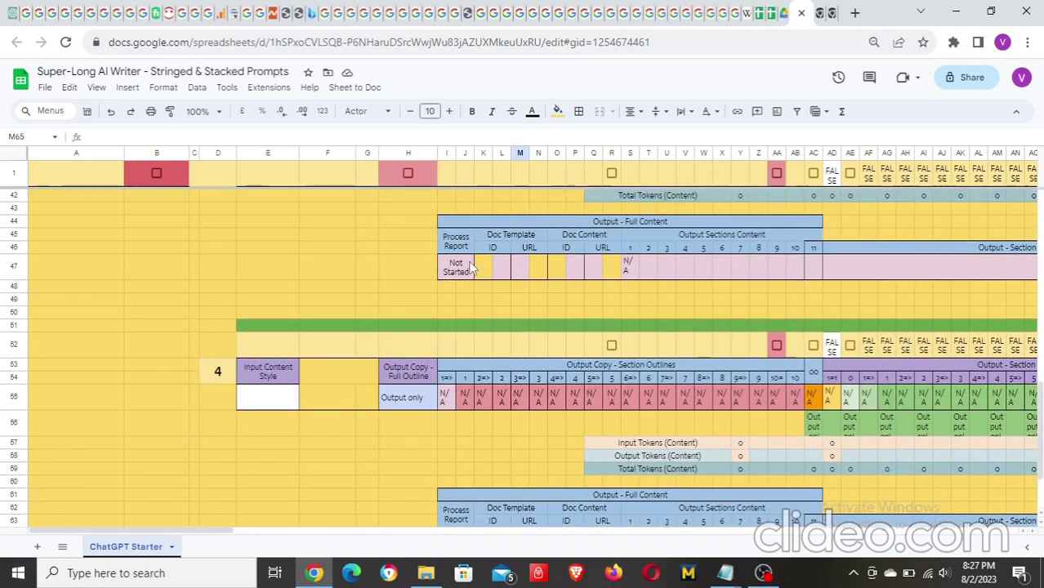
scroll(470, 268, up, 4)
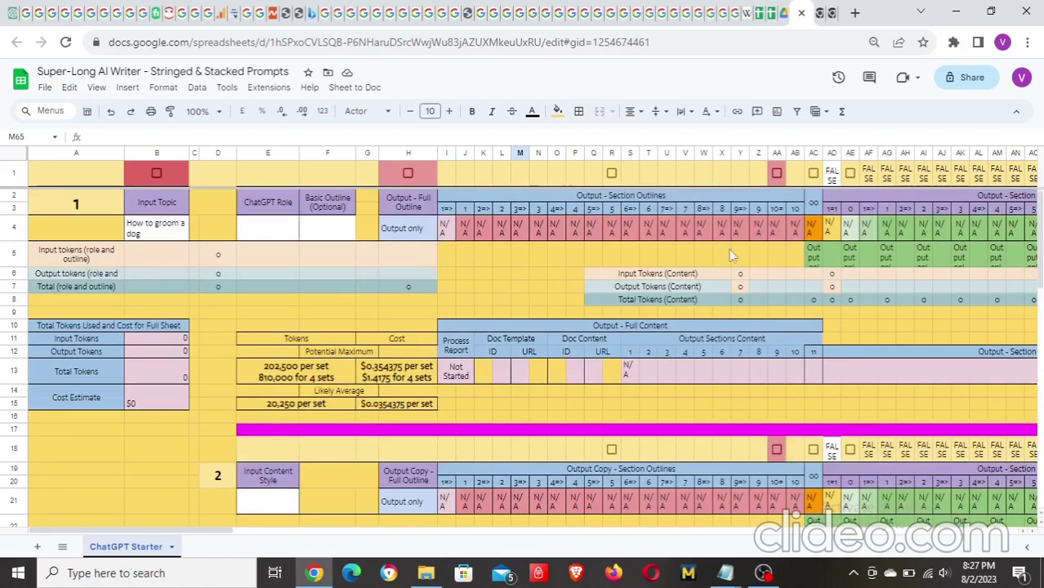
- Examine the Section 9 and Section 10 output columns at the sheet's far end for all four sets, and return to set 1
click(1008, 532)
click(1008, 536)
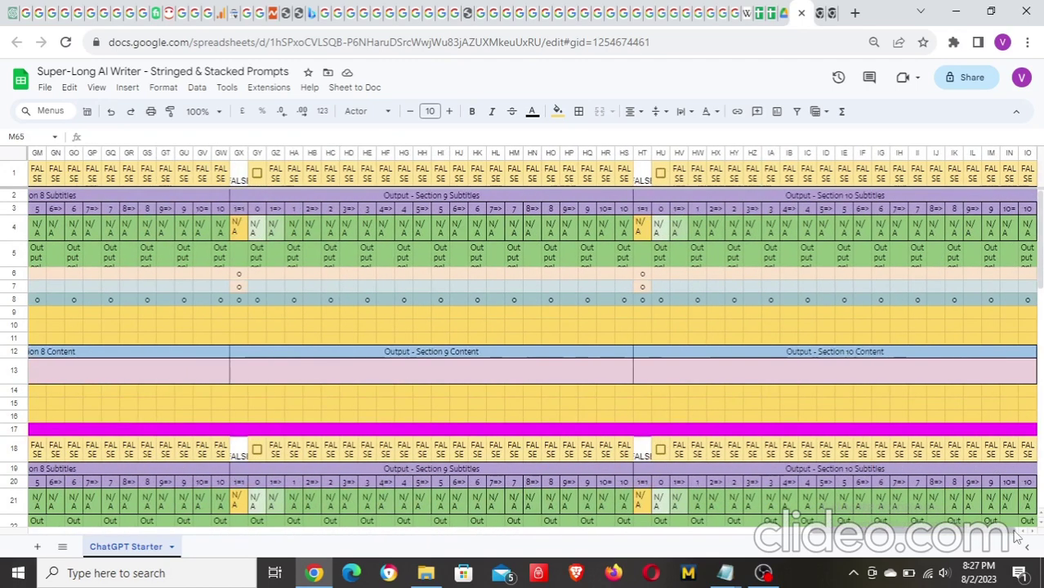
scroll(878, 375, down, 10)
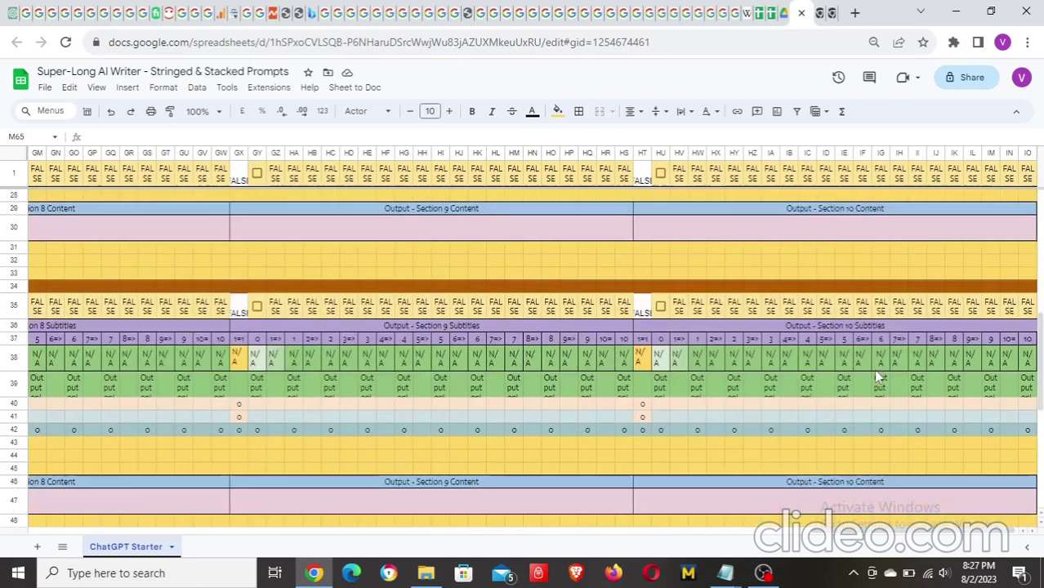
scroll(878, 375, down, 1)
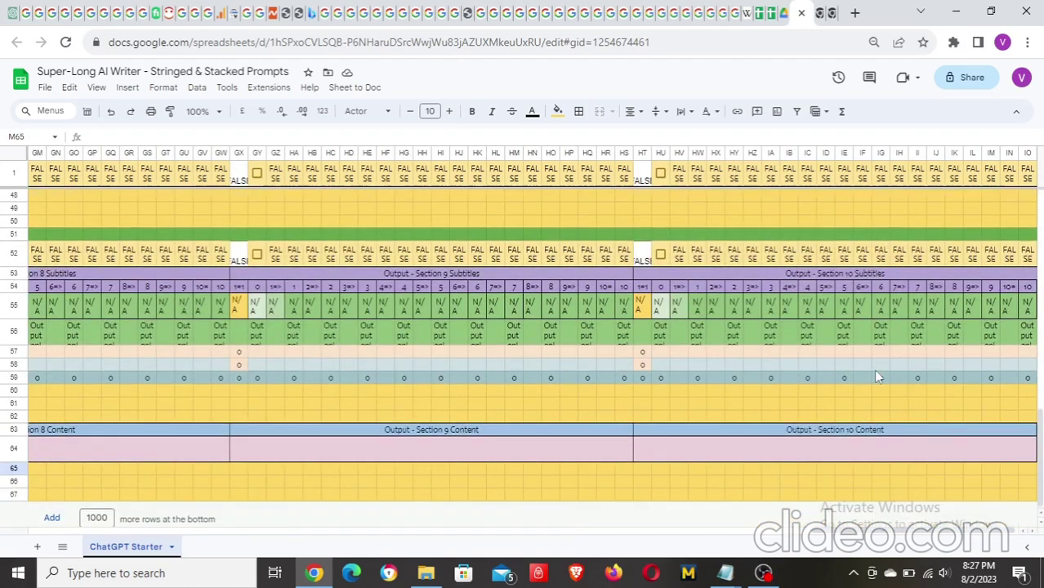
click(63, 533)
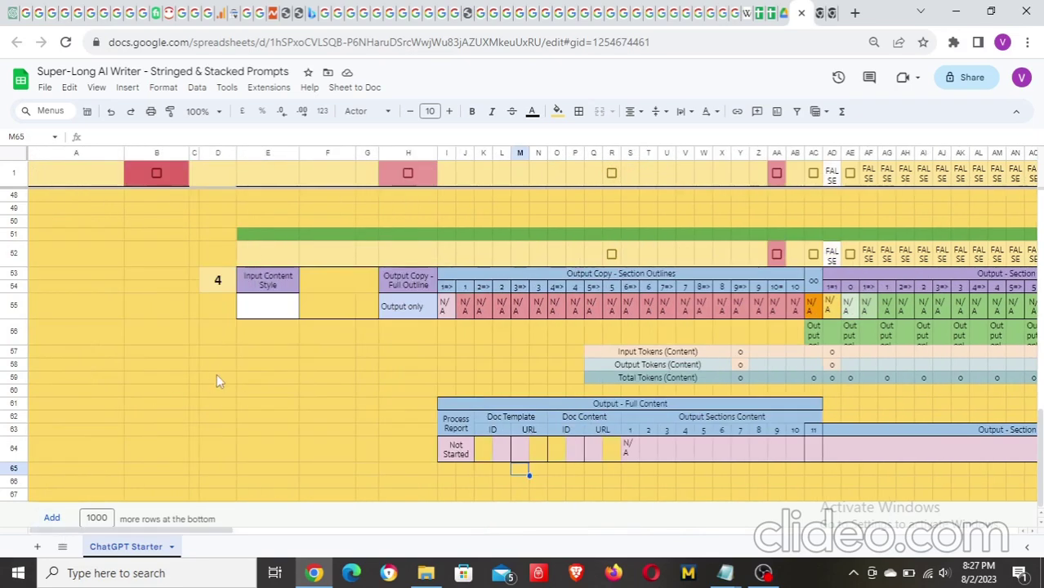
scroll(357, 326, up, 10)
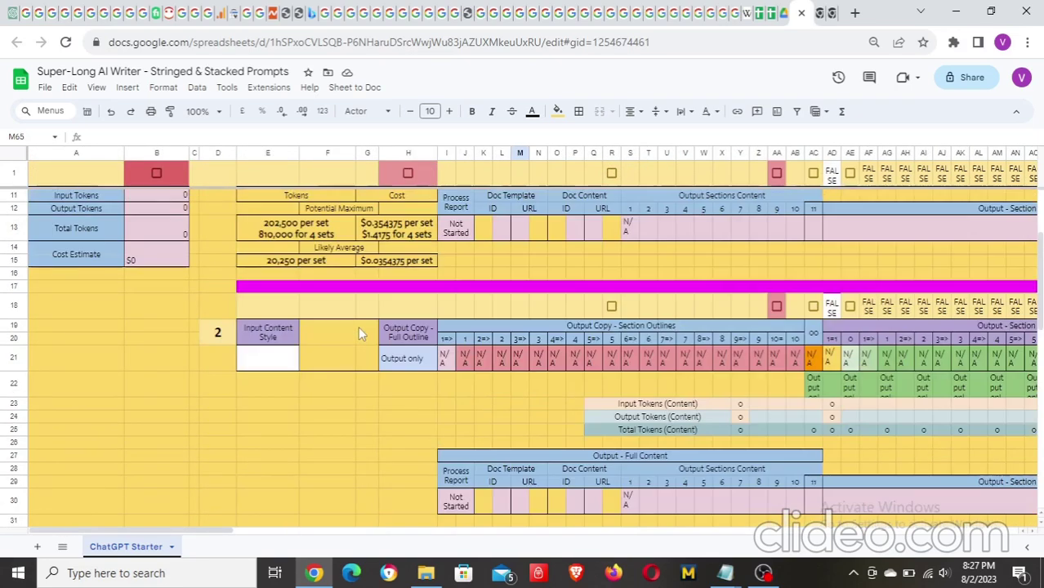
scroll(358, 329, up, 1)
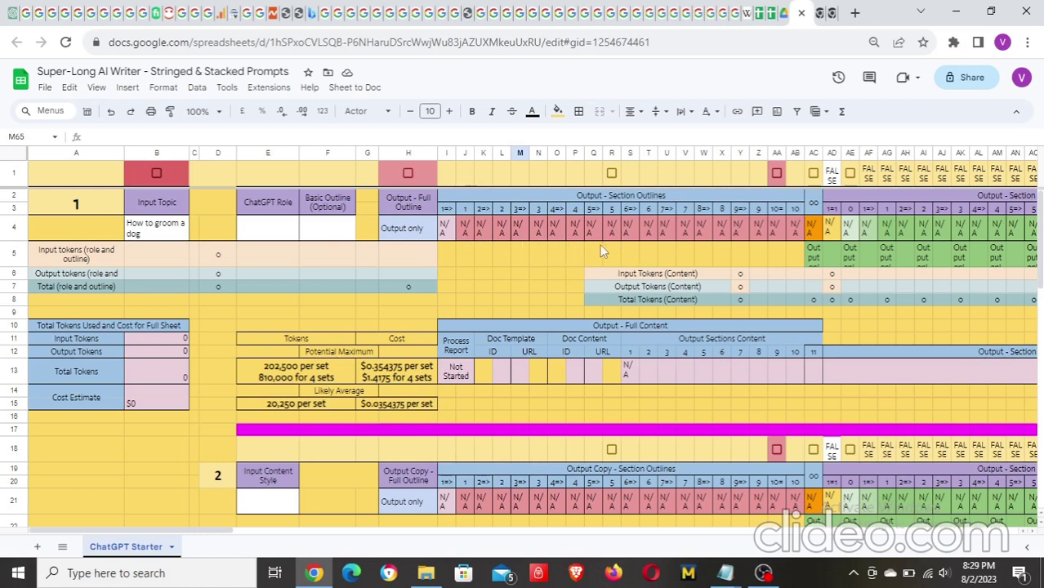
- Inspect the chatgpt formula in the Output - Full Outline cell H4, leaving it unchanged
click(426, 233)
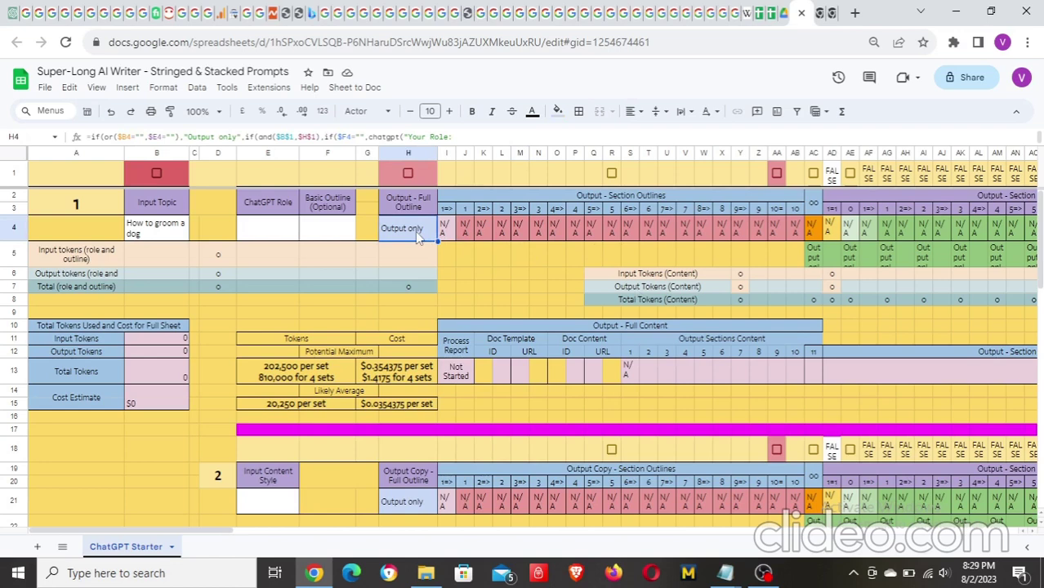
double_click(414, 232)
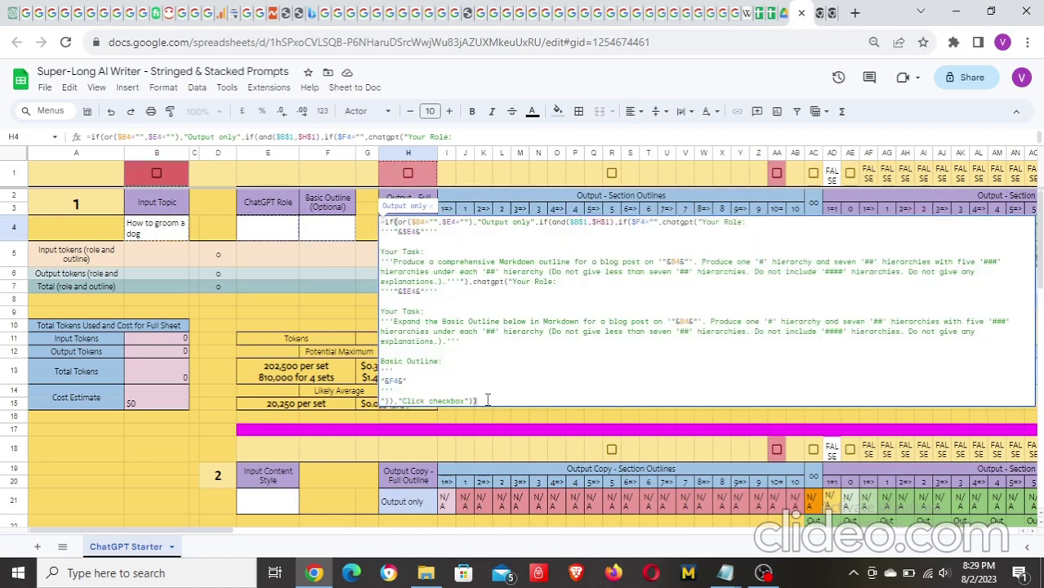
key(Return)
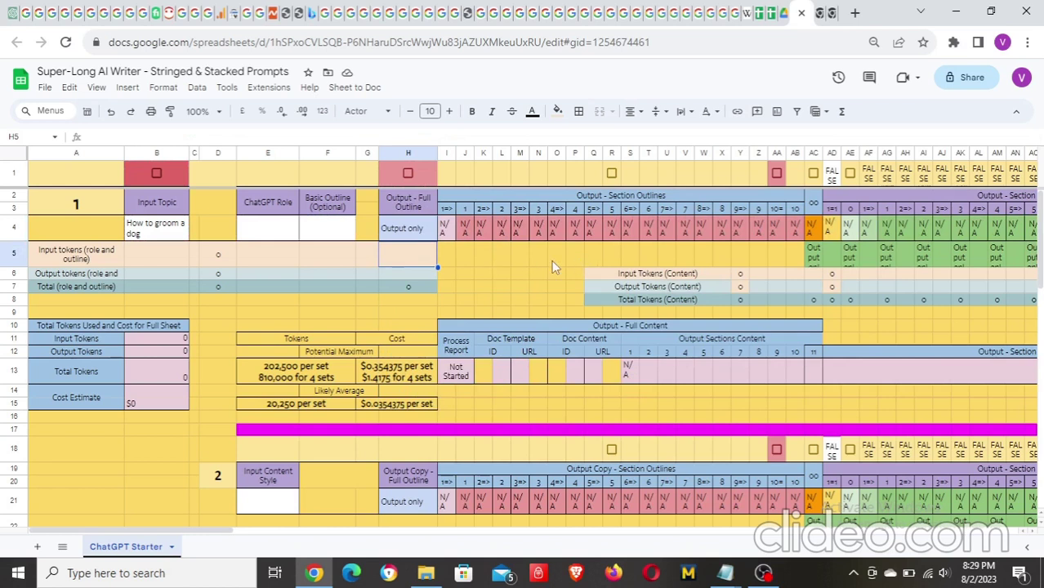
click(481, 255)
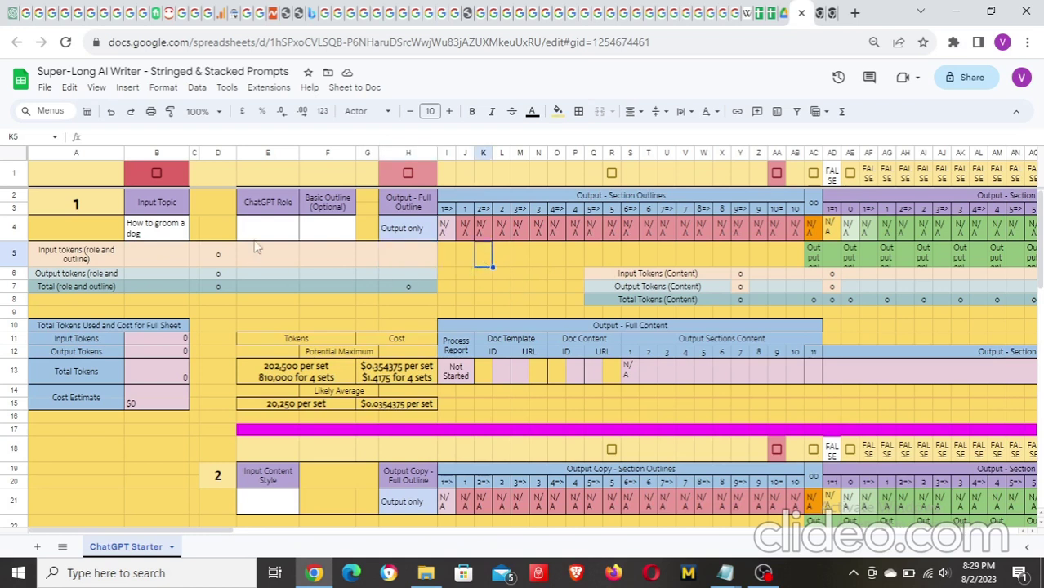
- Review the input cells: Input Topic and ChatGPT Role in set 1, and Input Content Style in sets 2, 3 and 4
click(165, 233)
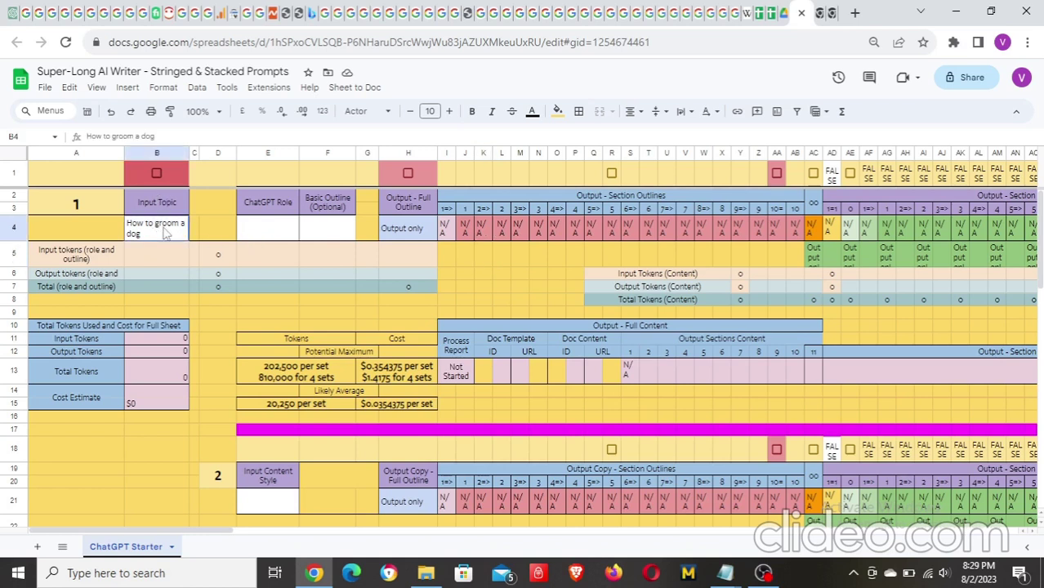
click(255, 233)
scroll(314, 287, down, 2)
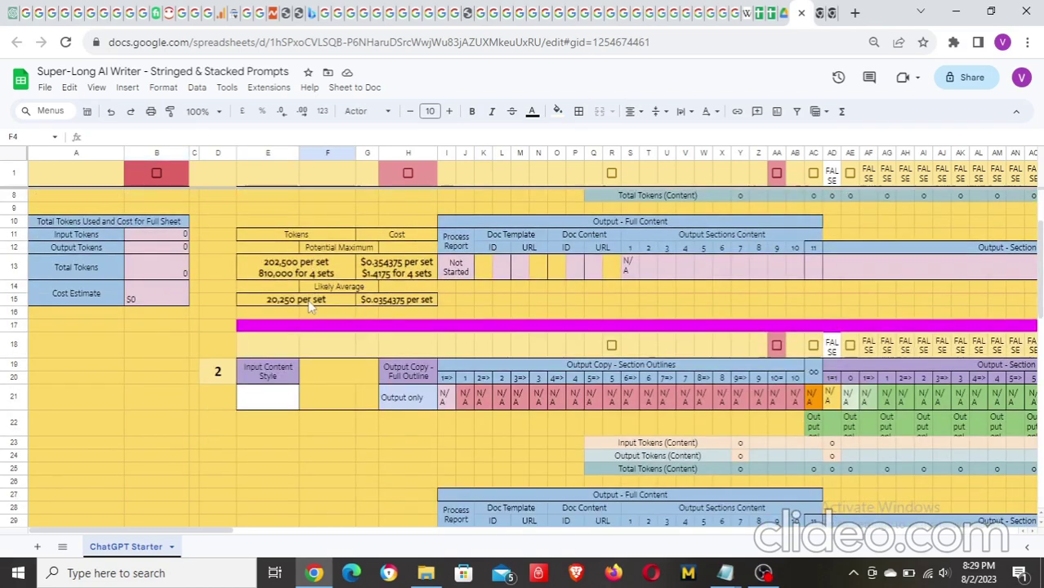
click(282, 400)
scroll(343, 348, down, 5)
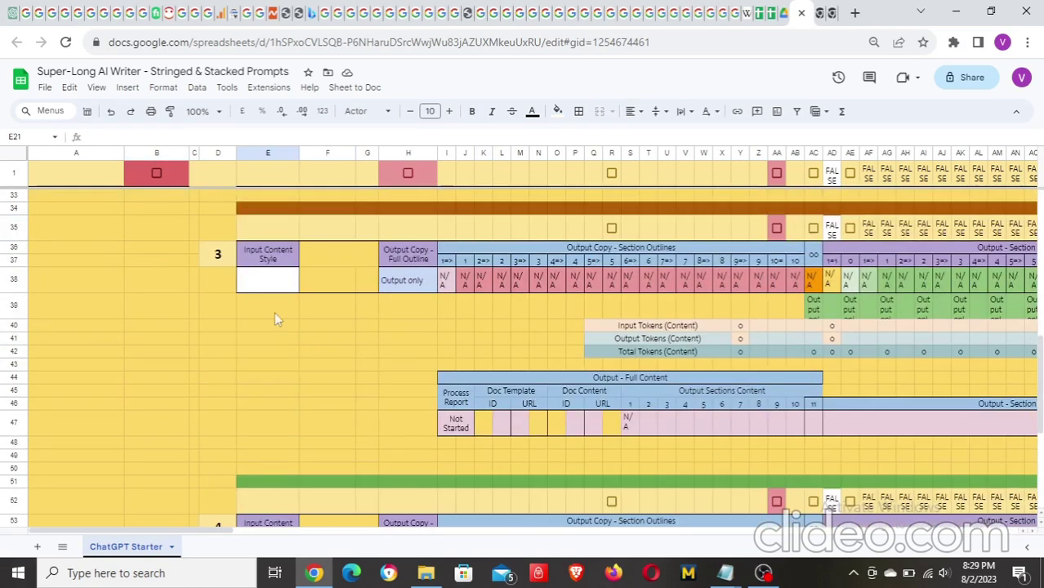
click(270, 282)
scroll(327, 311, down, 3)
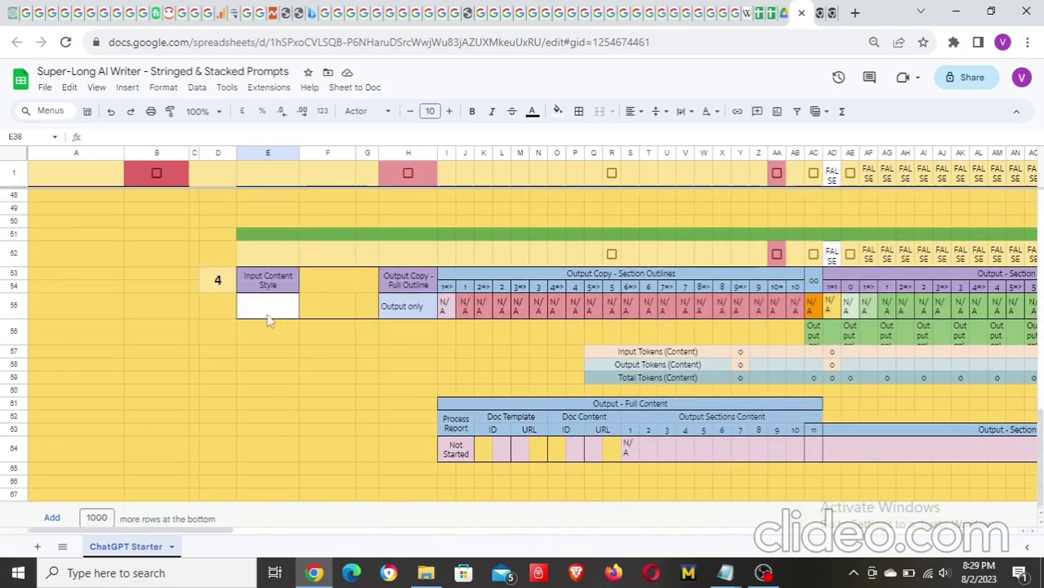
click(268, 311)
scroll(341, 321, up, 9)
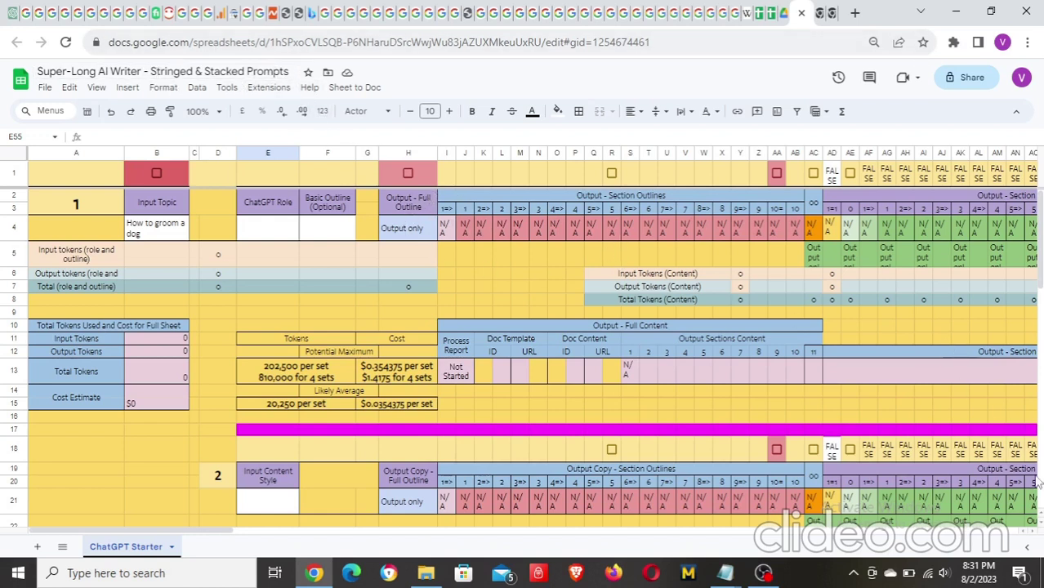
- Examine set 1's section subtitle and section content output columns across the sheet, and return to its first columns
scroll(1025, 531, right, 10)
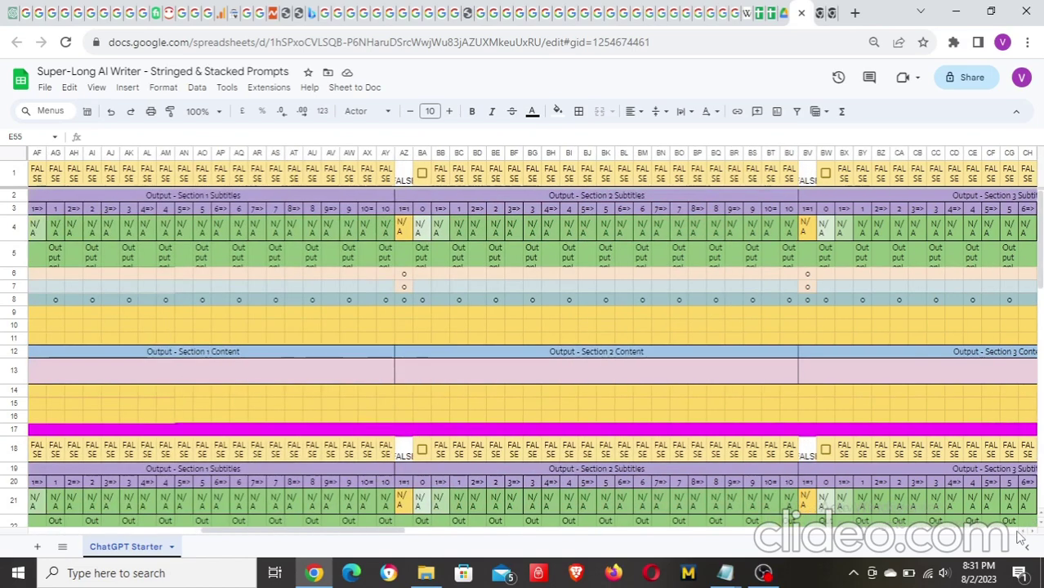
scroll(1019, 537, right, 10)
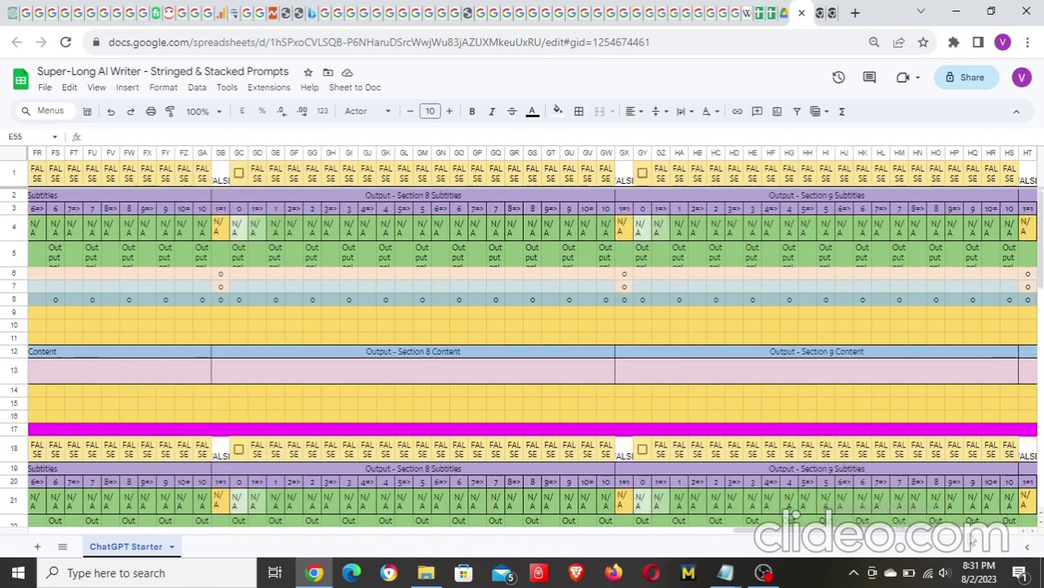
scroll(45, 539, left, 20)
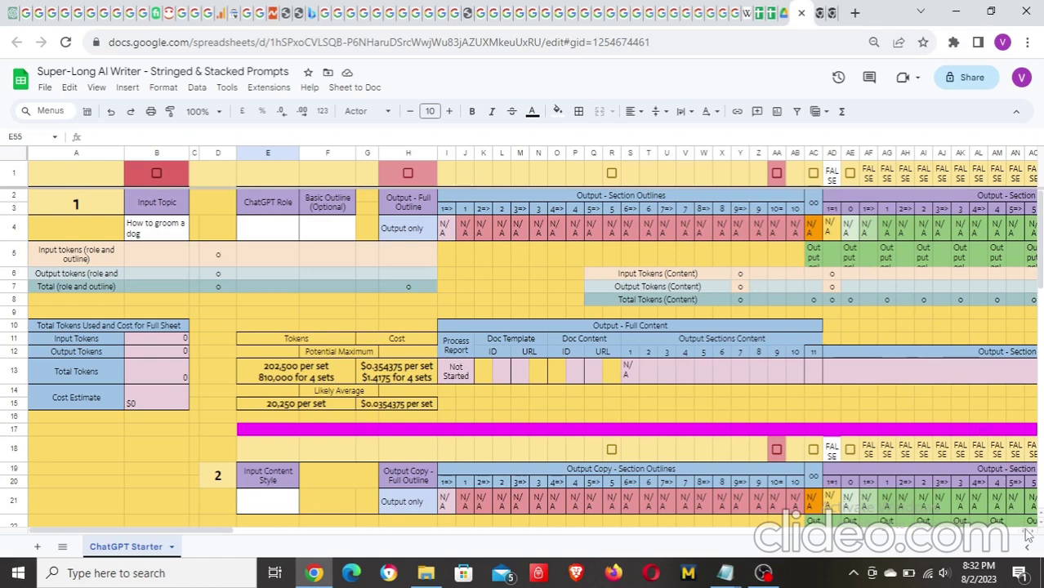
drag(1034, 534, 1033, 534)
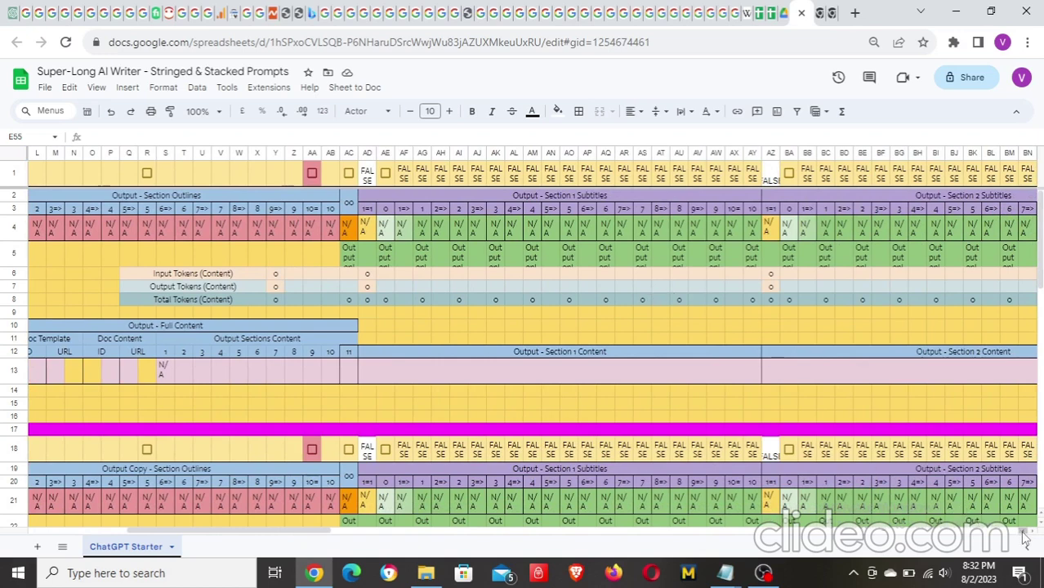
drag(1023, 533, 1023, 533)
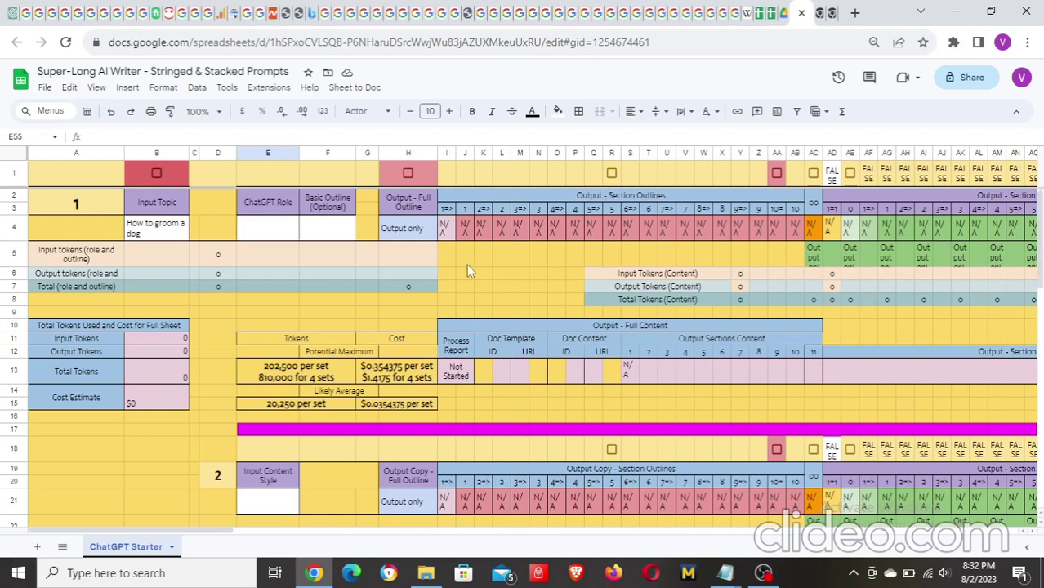
- Review set 1's numbered header, token and cost tables, and Output - Full Content block
scroll(413, 300, down, 2)
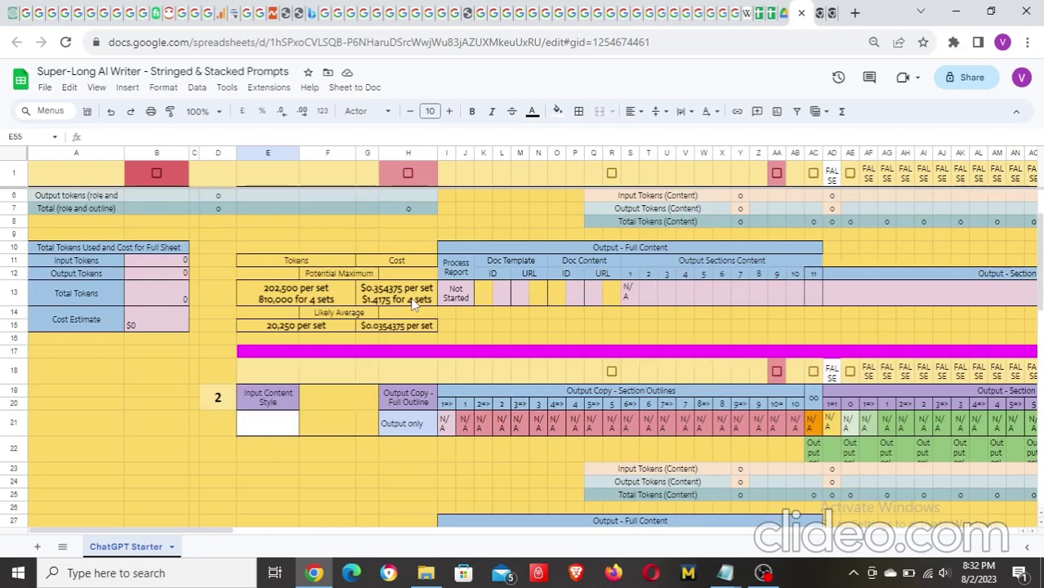
scroll(400, 296, up, 2)
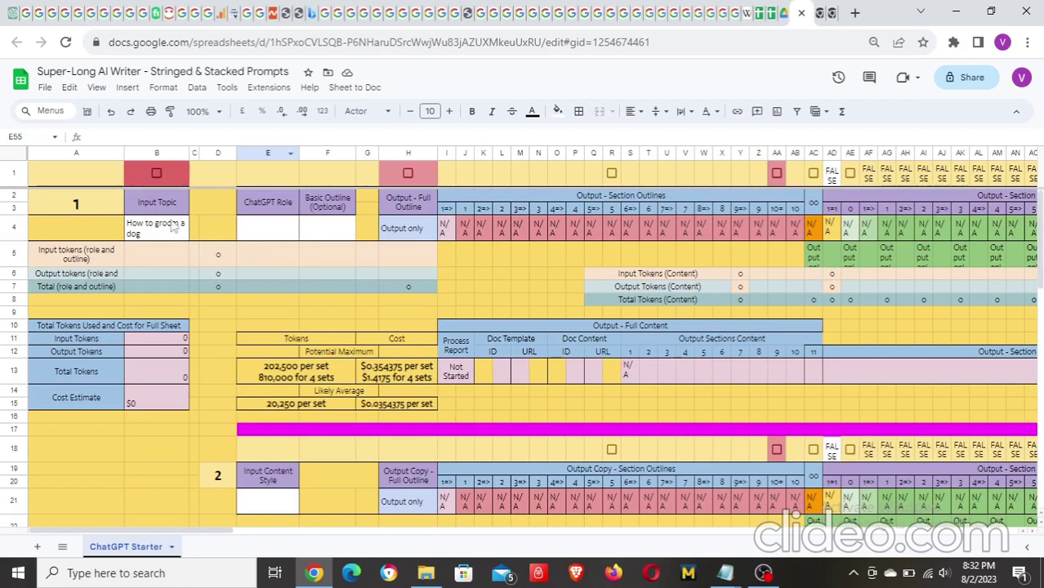
click(99, 213)
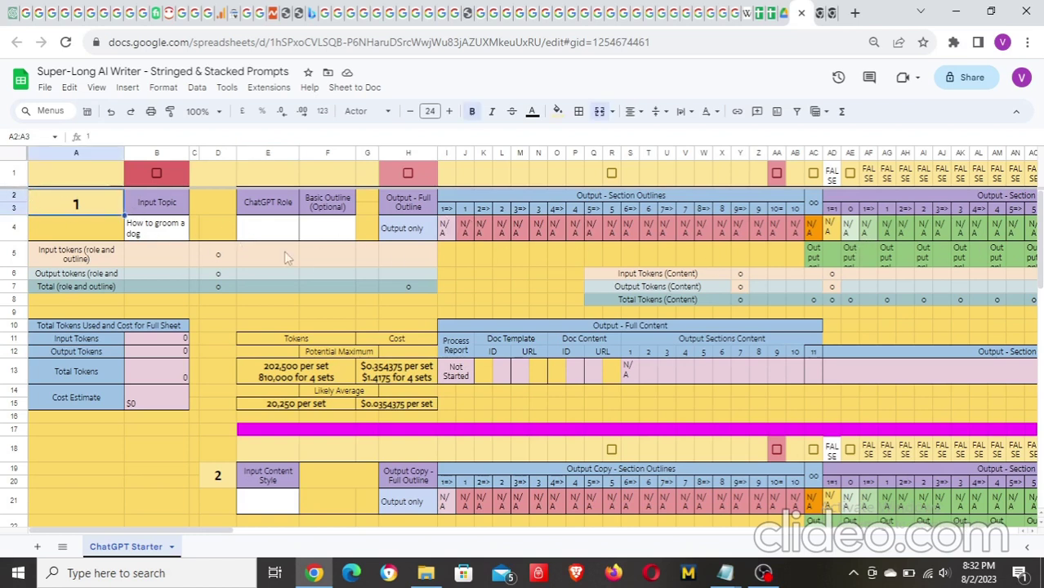
scroll(686, 368, down, 1)
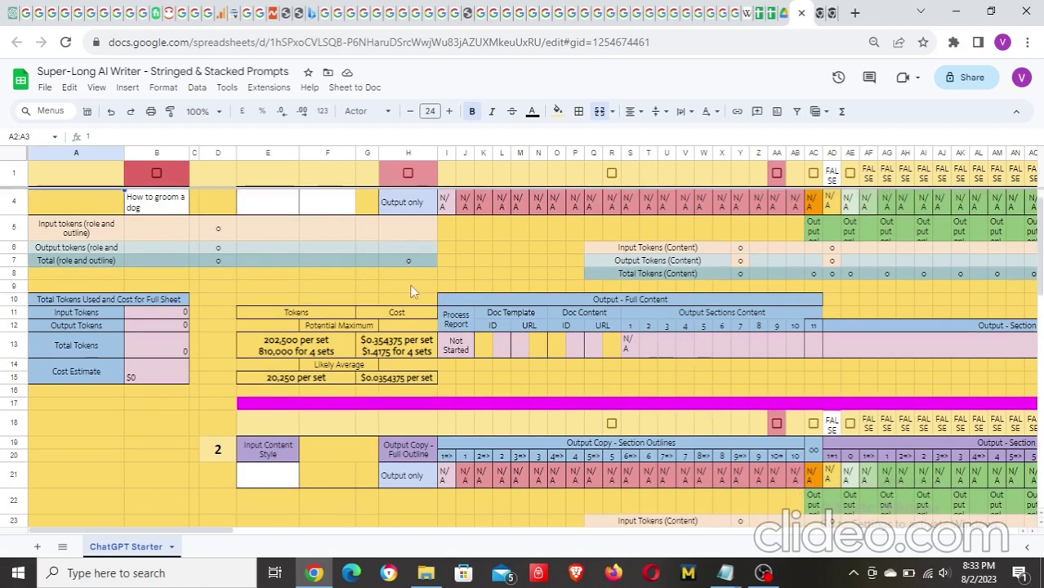
click(519, 370)
- Select rows 17 to 31 of set 2, then rows 1 to 13 of set 1, to compare the extent of both content sets
scroll(426, 324, down, 4)
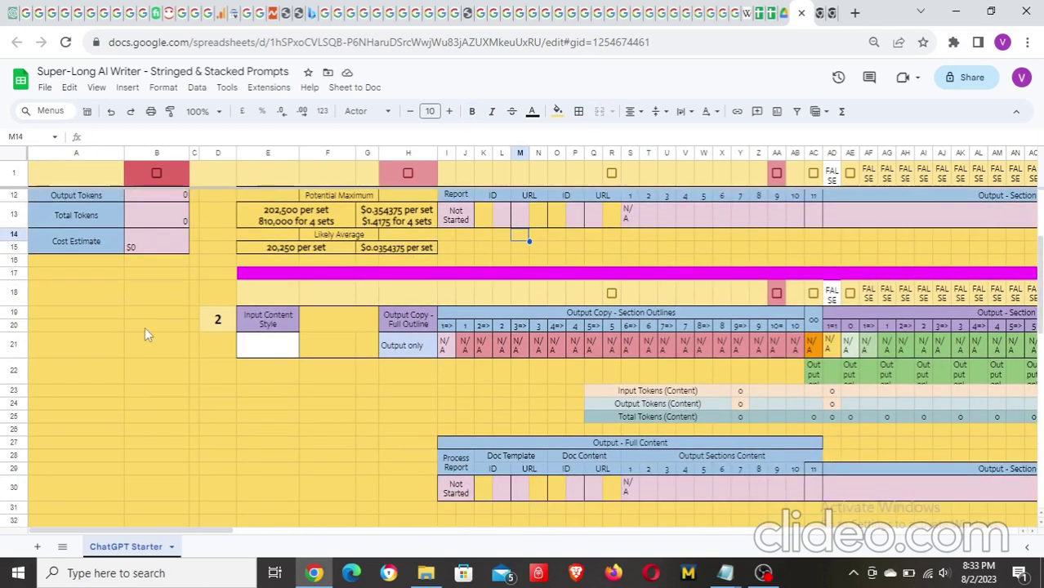
drag(10, 276, 33, 501)
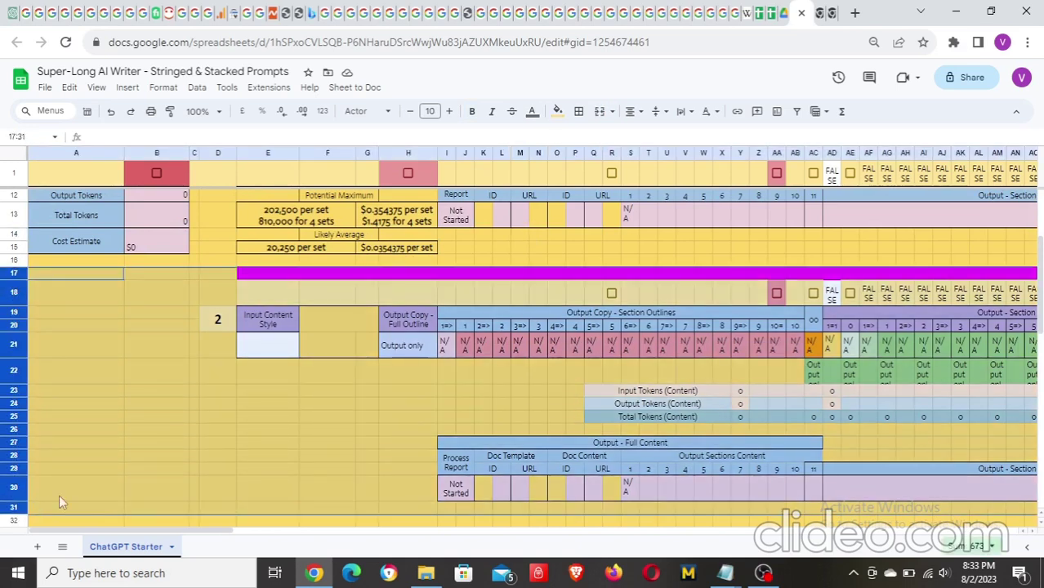
click(303, 400)
scroll(339, 351, up, 5)
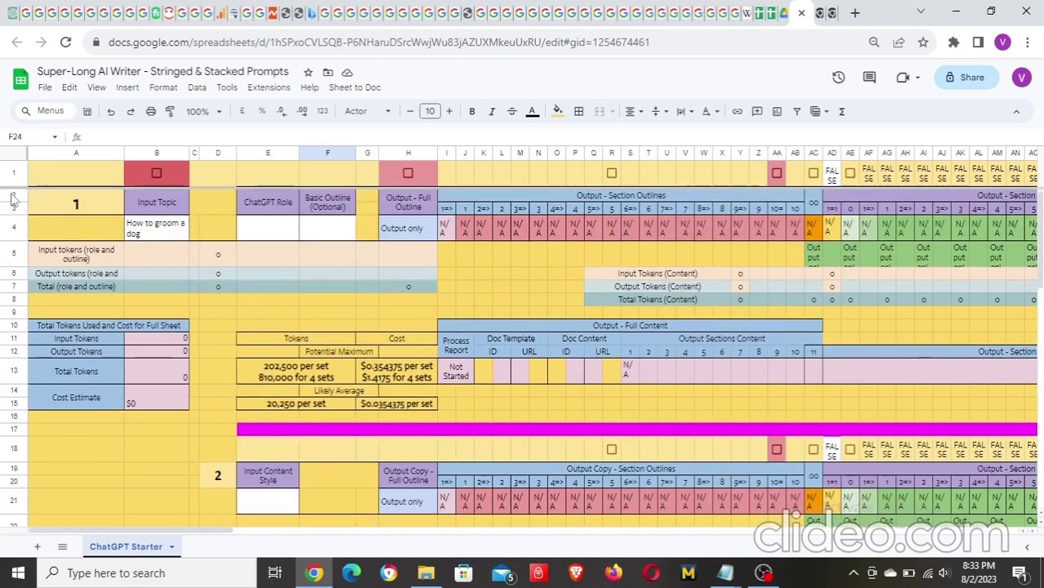
drag(8, 172, 16, 374)
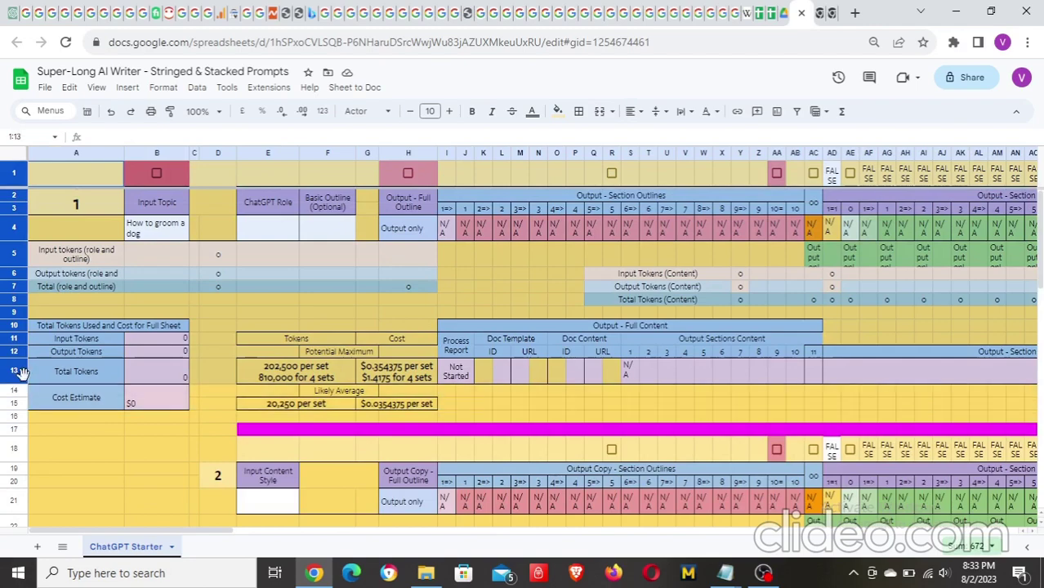
click(512, 393)
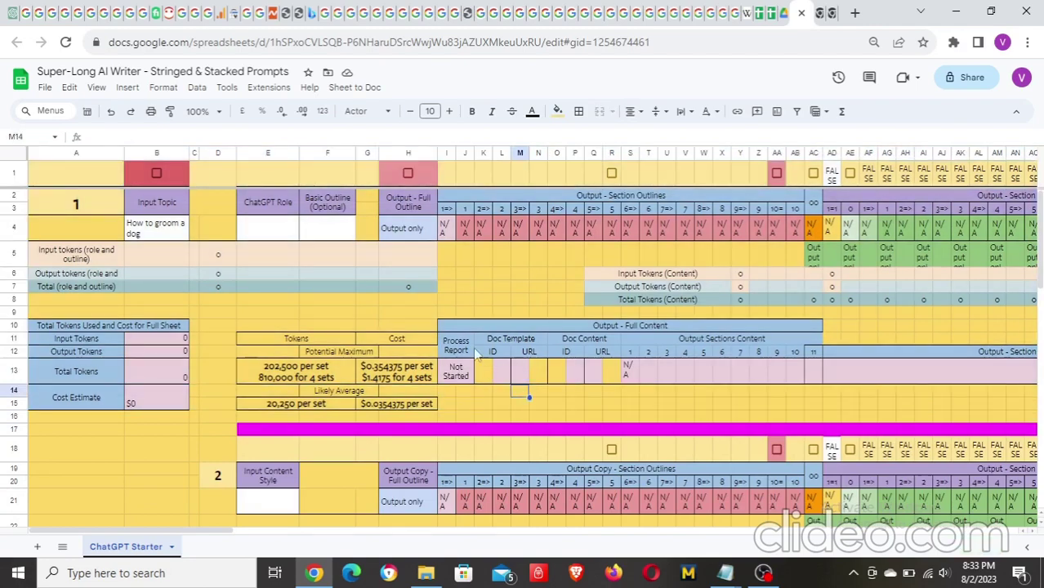
- Look over the upper sets and select set 1's ChatGPT Role cell E4 and set 2's Input Content Style cell E21 to compare them
scroll(429, 310, down, 3)
scroll(430, 312, down, 5)
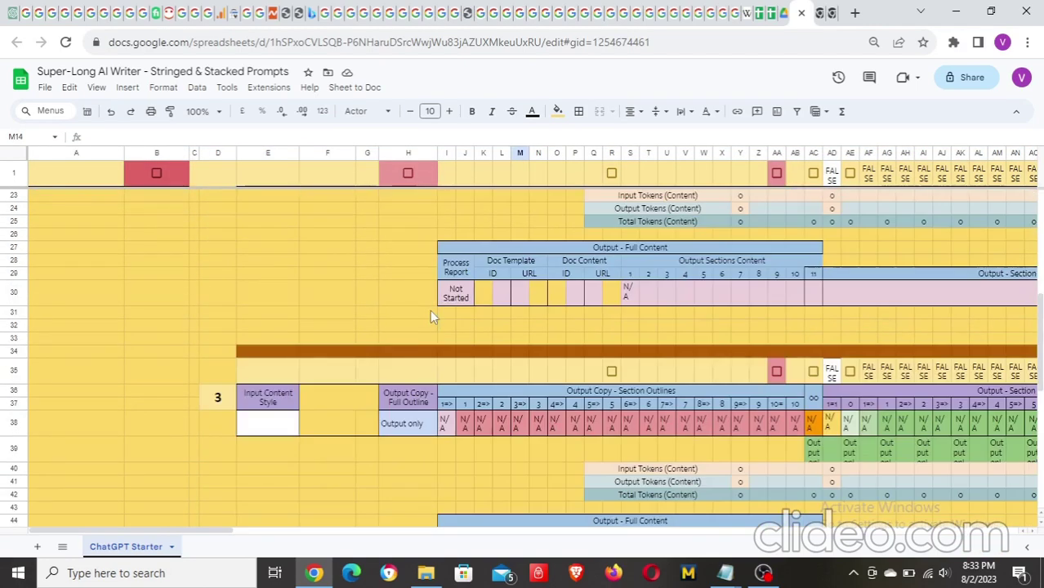
scroll(383, 309, up, 10)
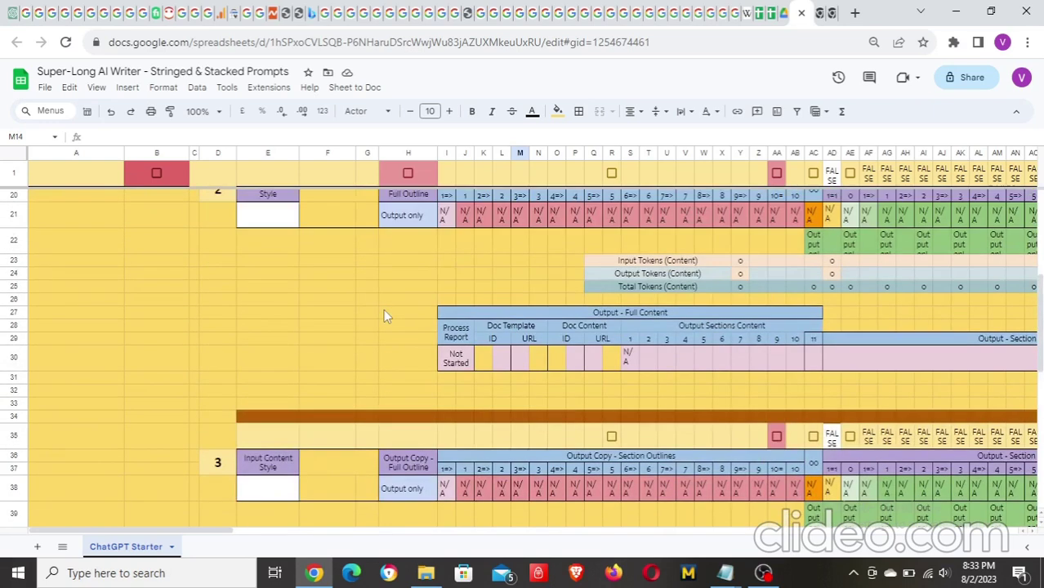
scroll(383, 309, down, 1)
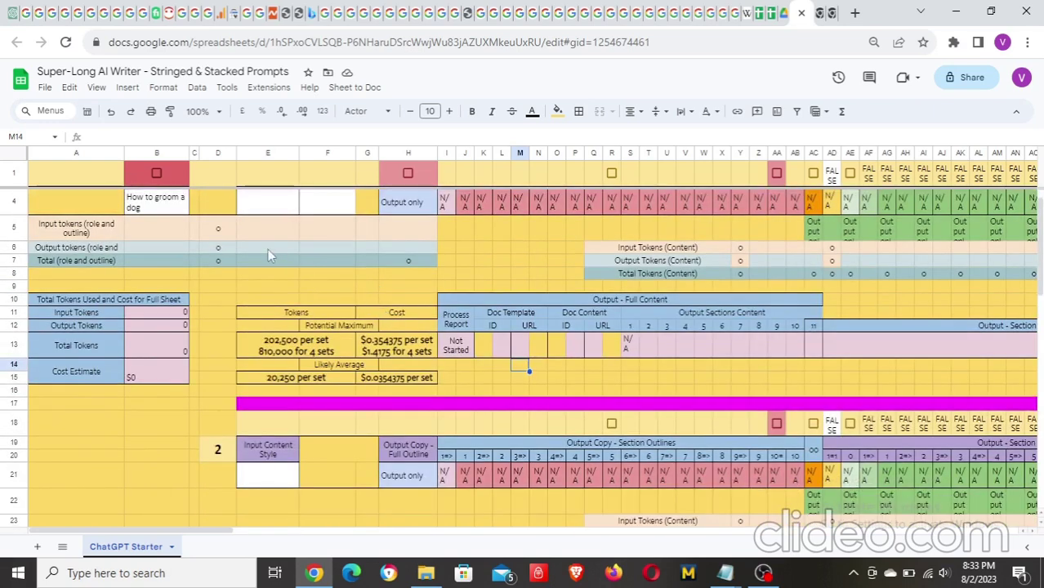
scroll(330, 280, up, 1)
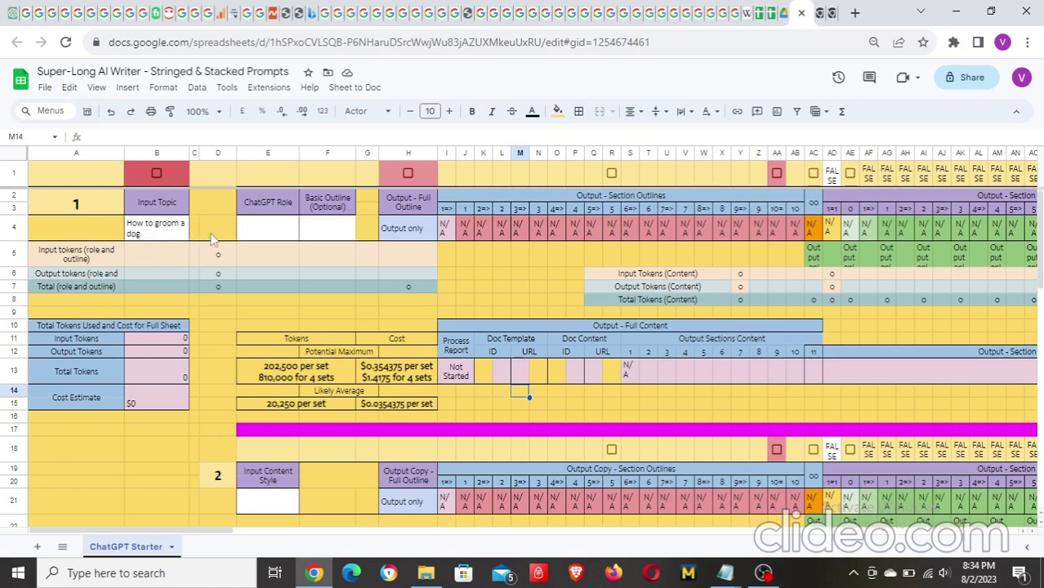
click(269, 229)
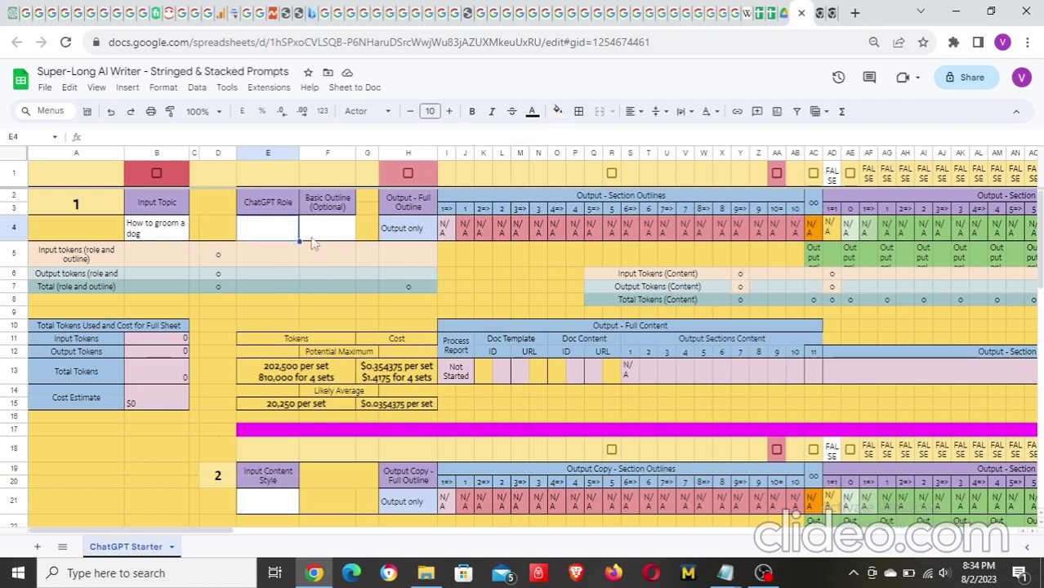
scroll(428, 325, down, 3)
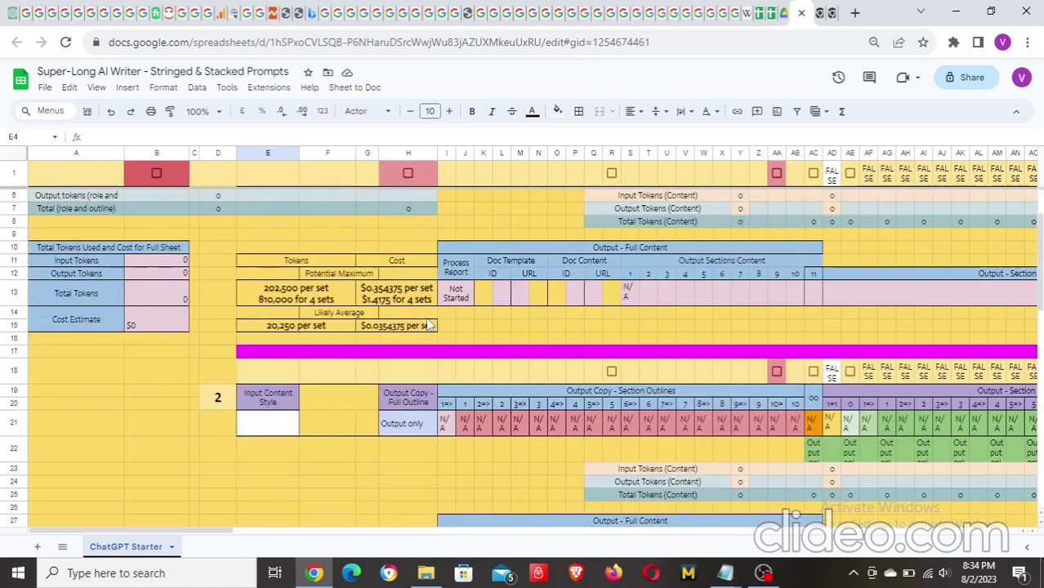
click(282, 399)
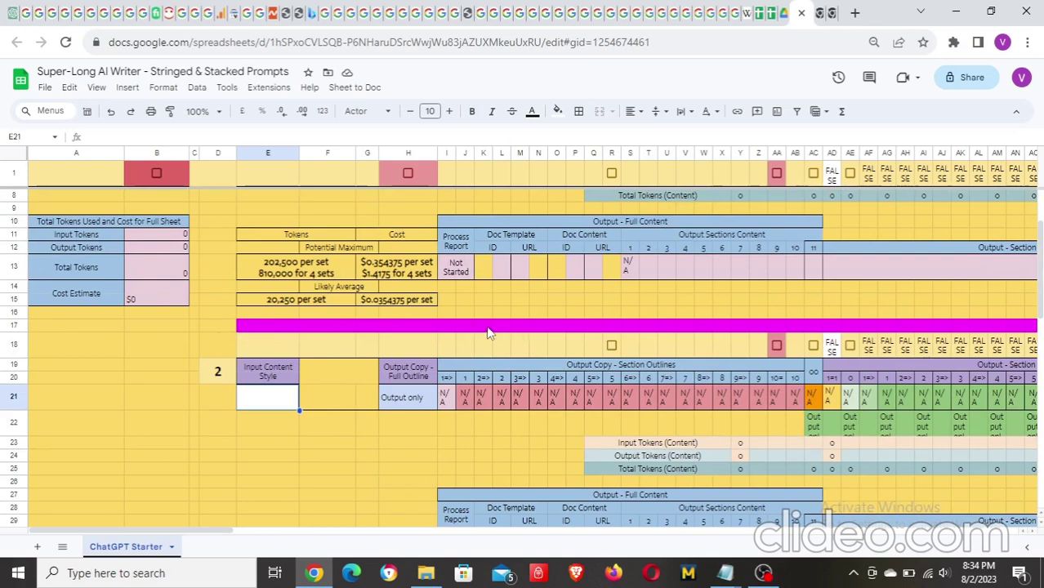
scroll(488, 331, up, 3)
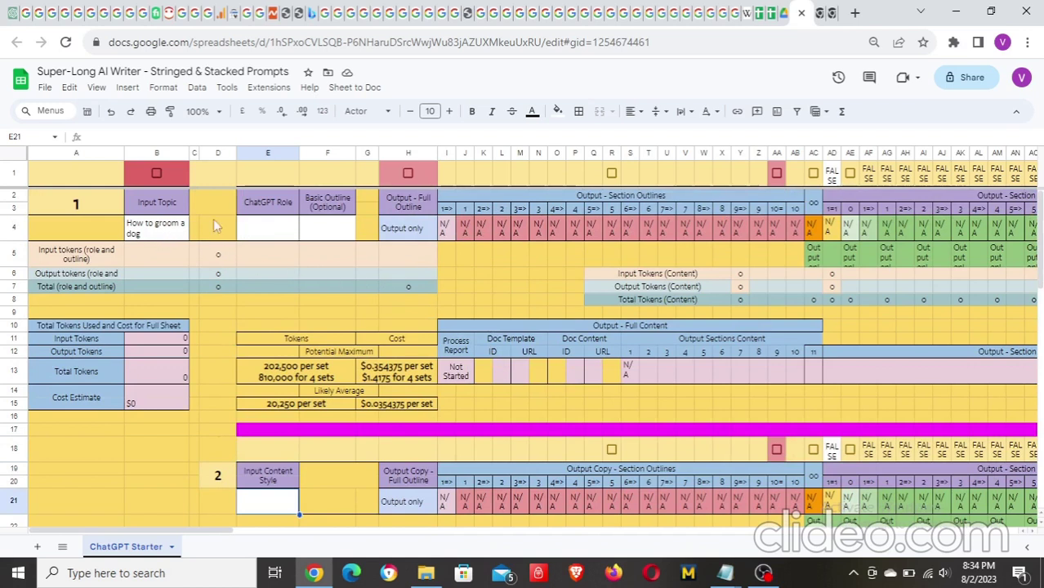
- Mark out set 1 by selecting rows 1 to 13 and set 2 by selecting rows 17 to 30
drag(8, 182, 3, 375)
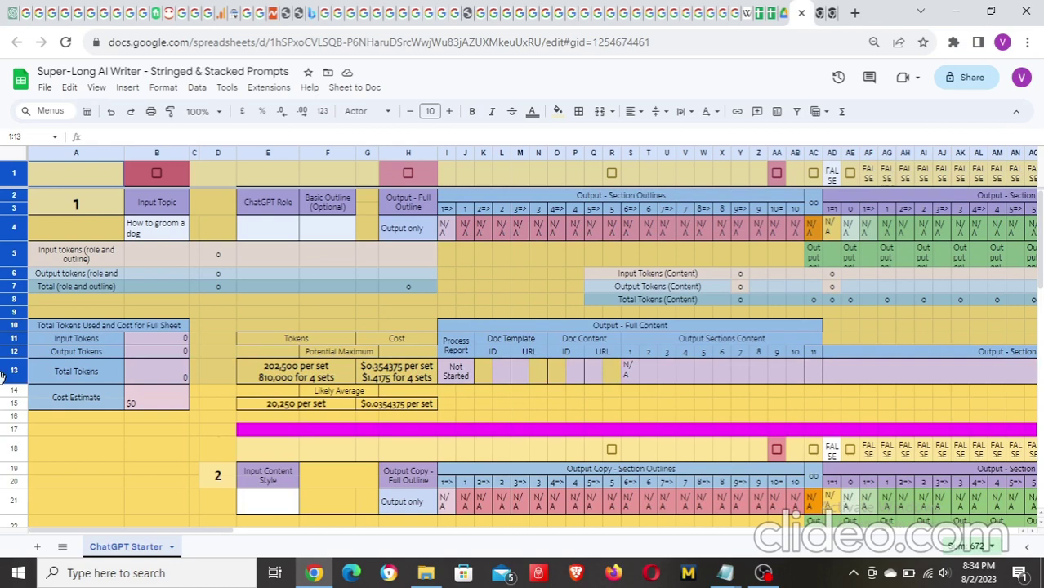
scroll(275, 263, down, 3)
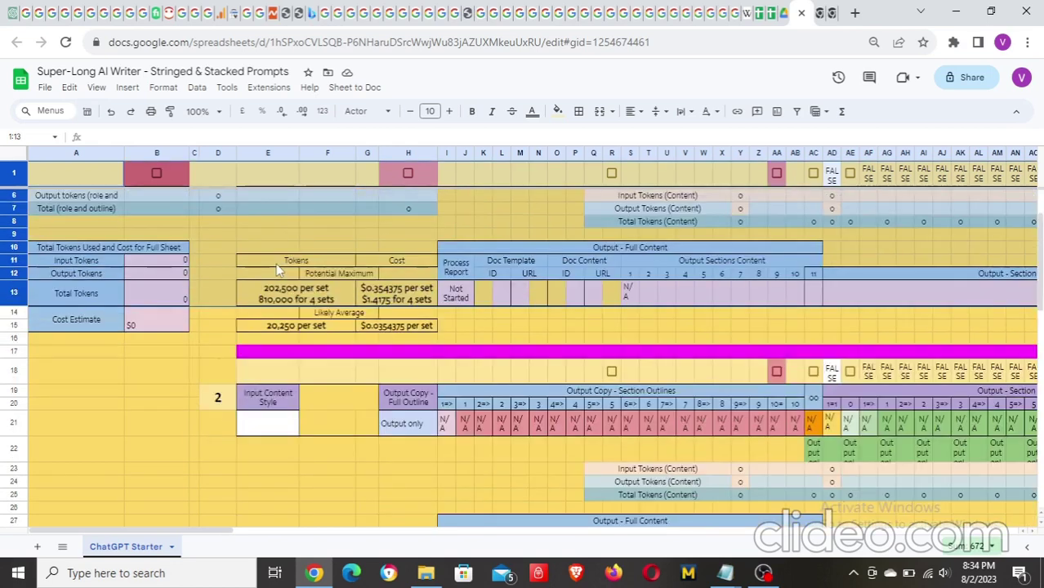
scroll(277, 270, down, 1)
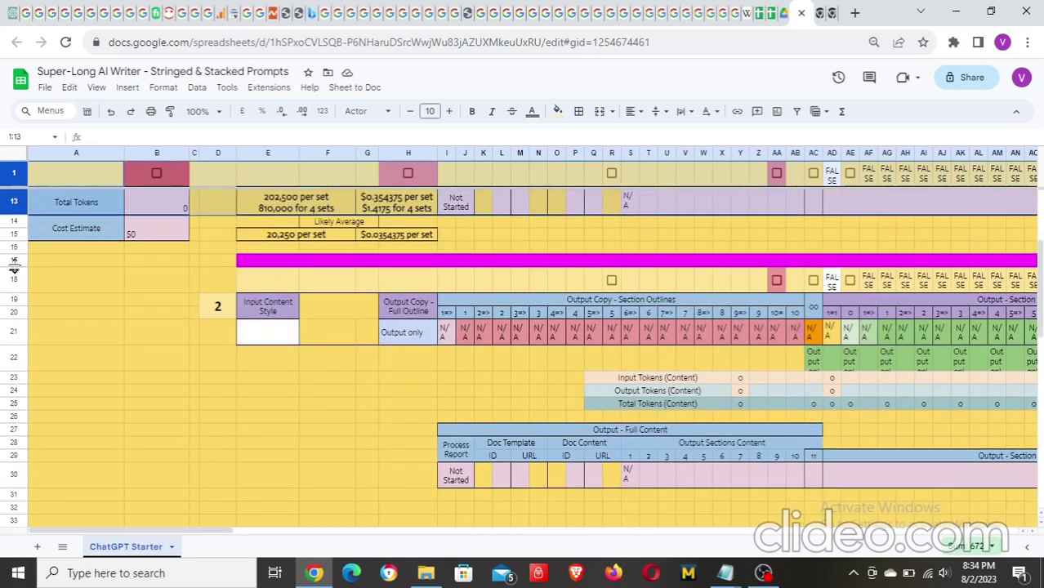
click(60, 263)
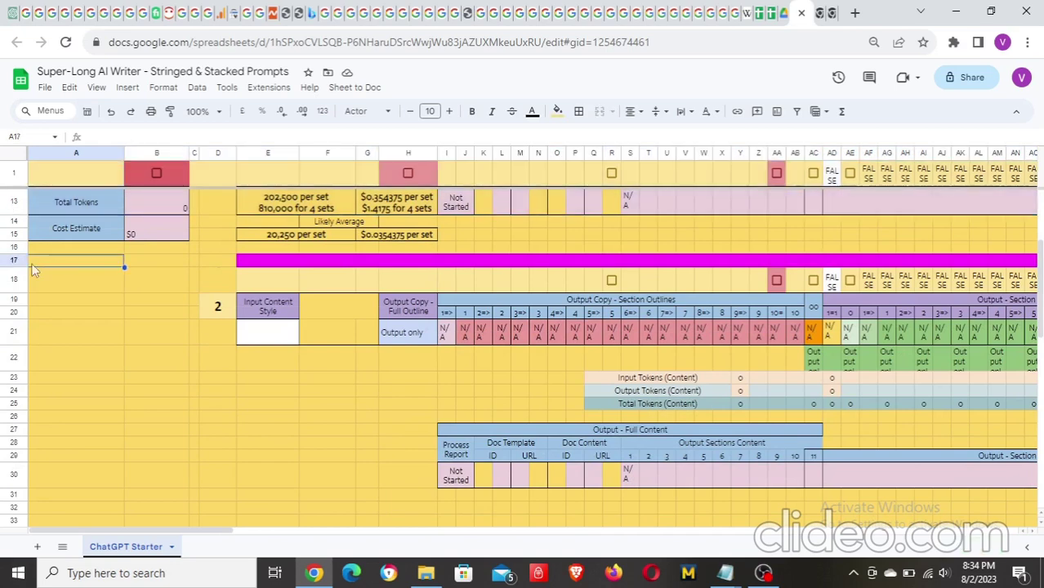
drag(12, 266, 53, 486)
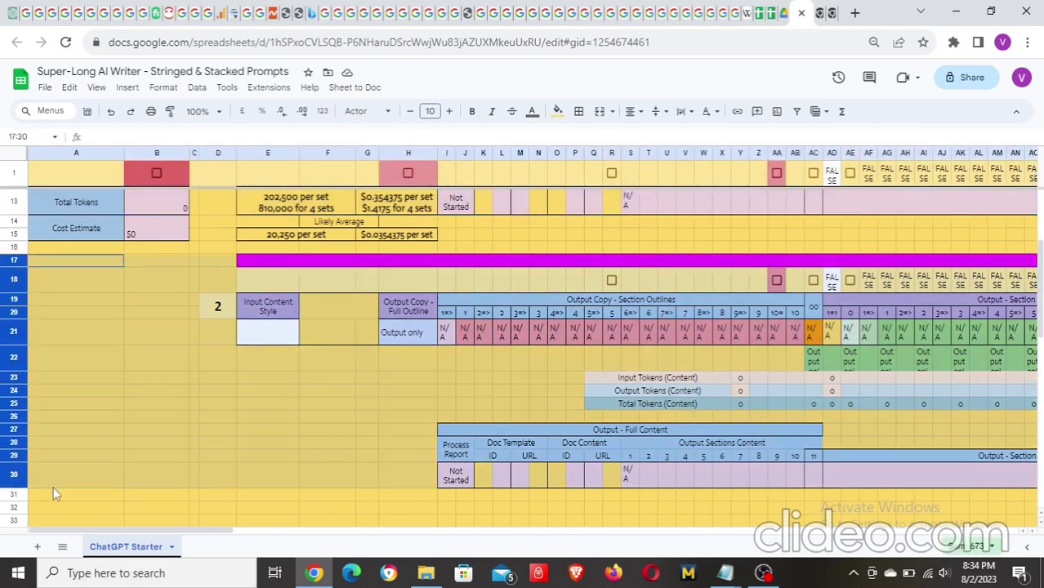
scroll(491, 280, up, 6)
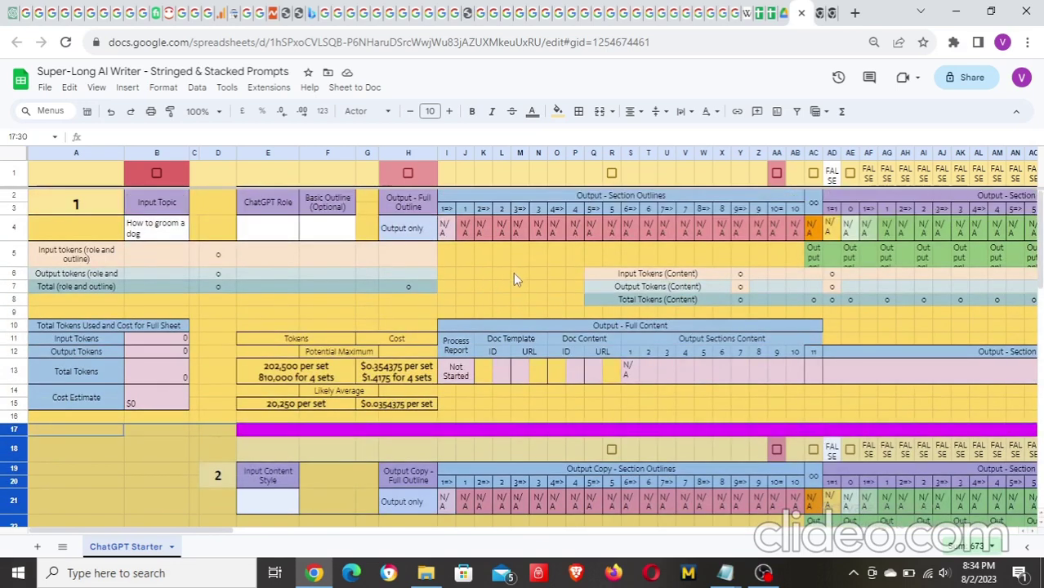
- Mark out set 3 by selecting rows 34 to 47 and set 4 by selecting rows 51 to 64
scroll(515, 286, down, 4)
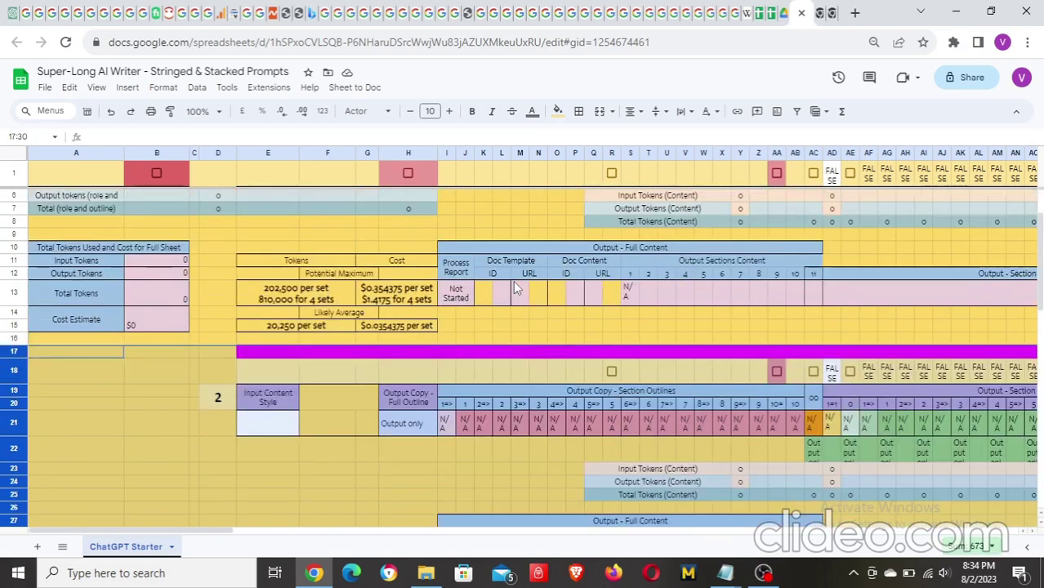
scroll(513, 280, down, 5)
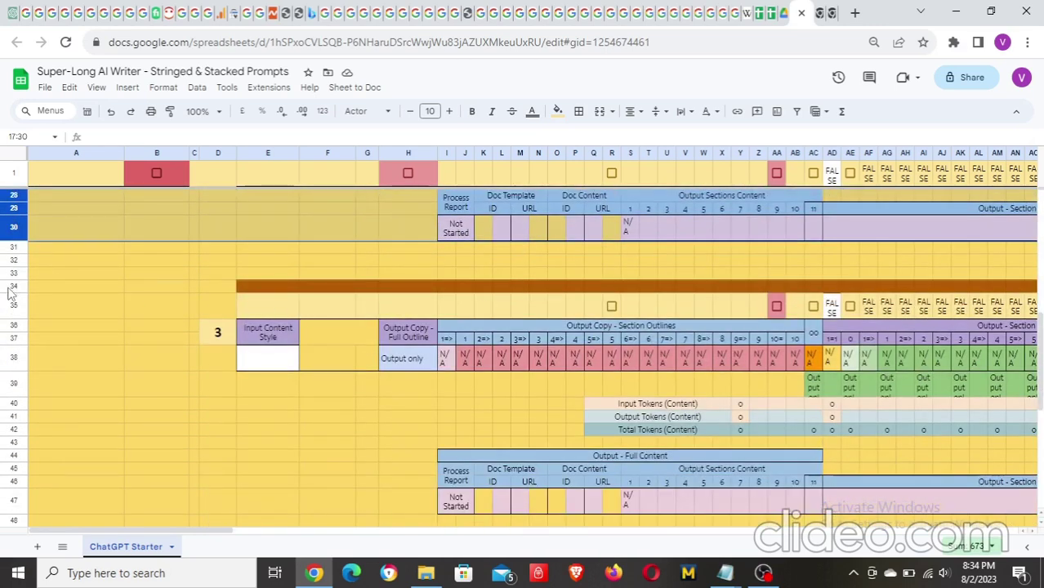
drag(13, 286, 13, 500)
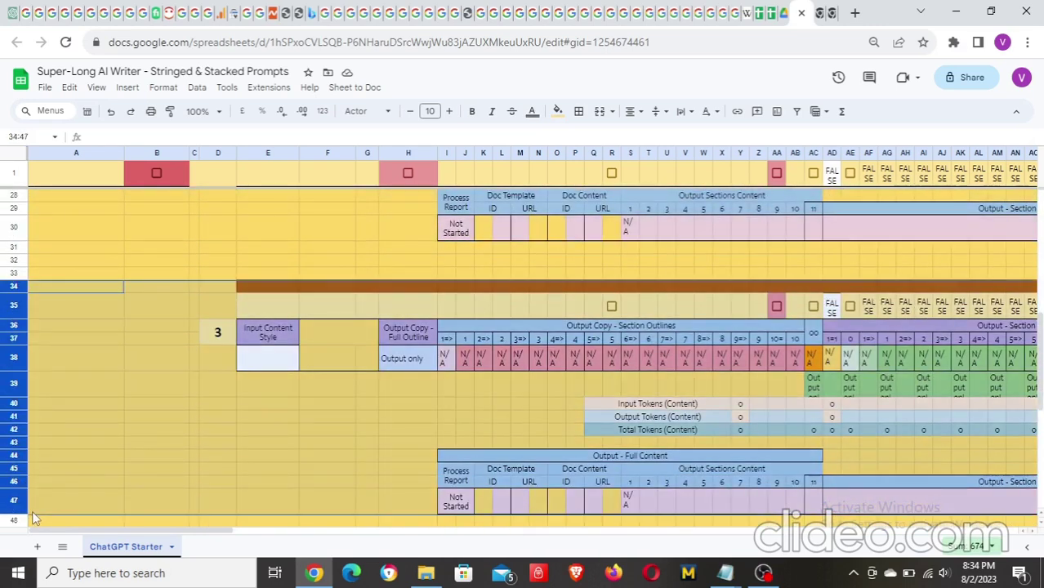
scroll(292, 259, up, 5)
scroll(292, 258, down, 7)
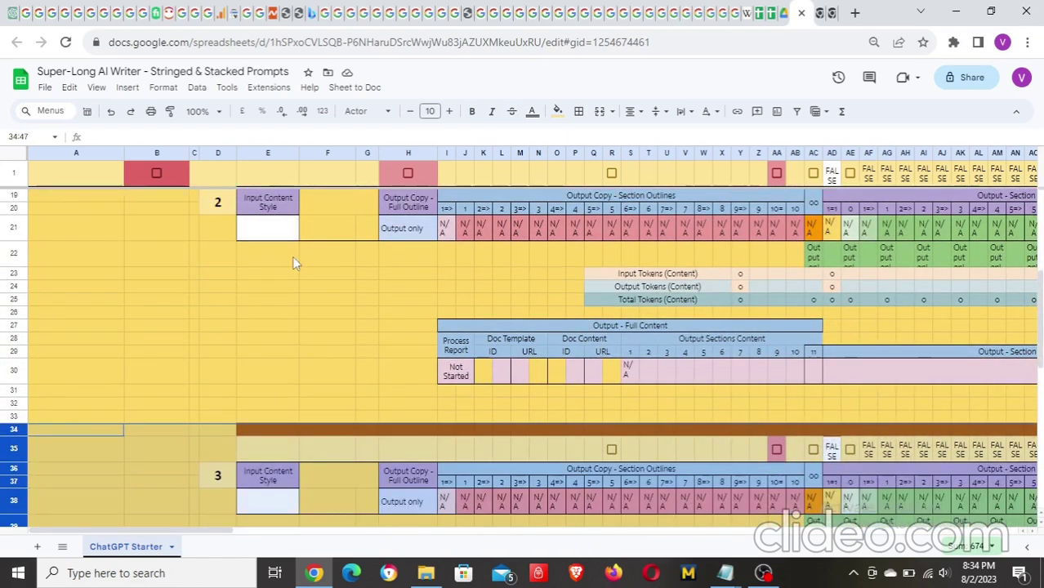
scroll(292, 259, down, 6)
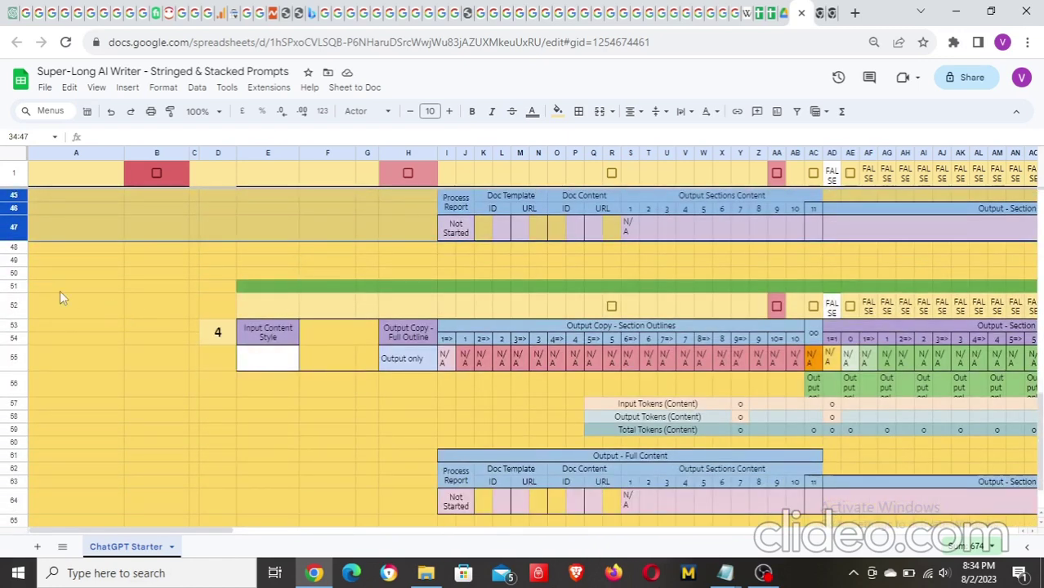
drag(13, 286, 47, 502)
- Look back through the stacked sets from set 4 up to set 1, comparing their input and output blocks
scroll(304, 335, up, 5)
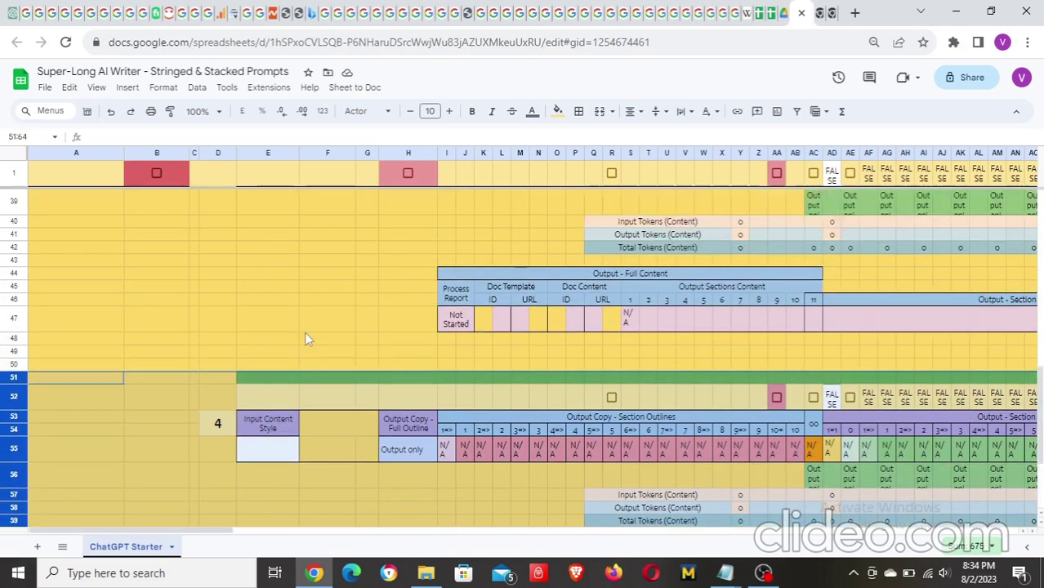
scroll(306, 336, up, 2)
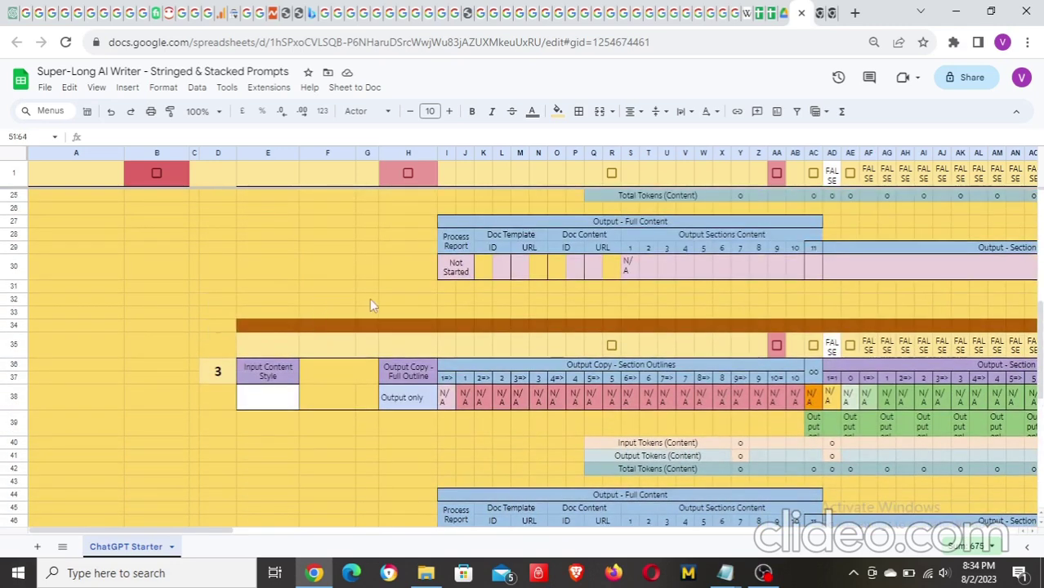
scroll(369, 305, up, 1)
scroll(369, 305, down, 6)
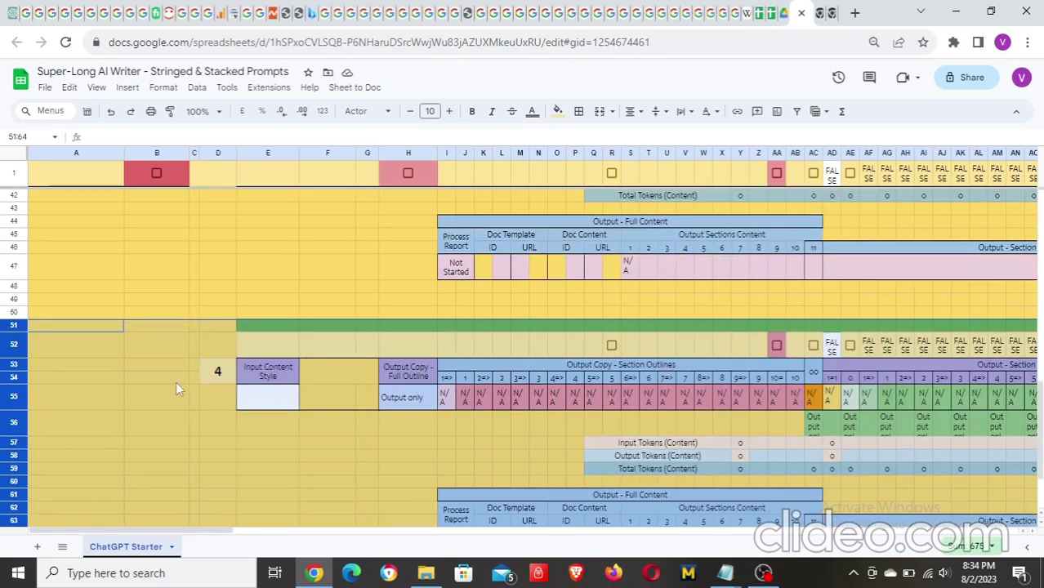
scroll(276, 301, up, 9)
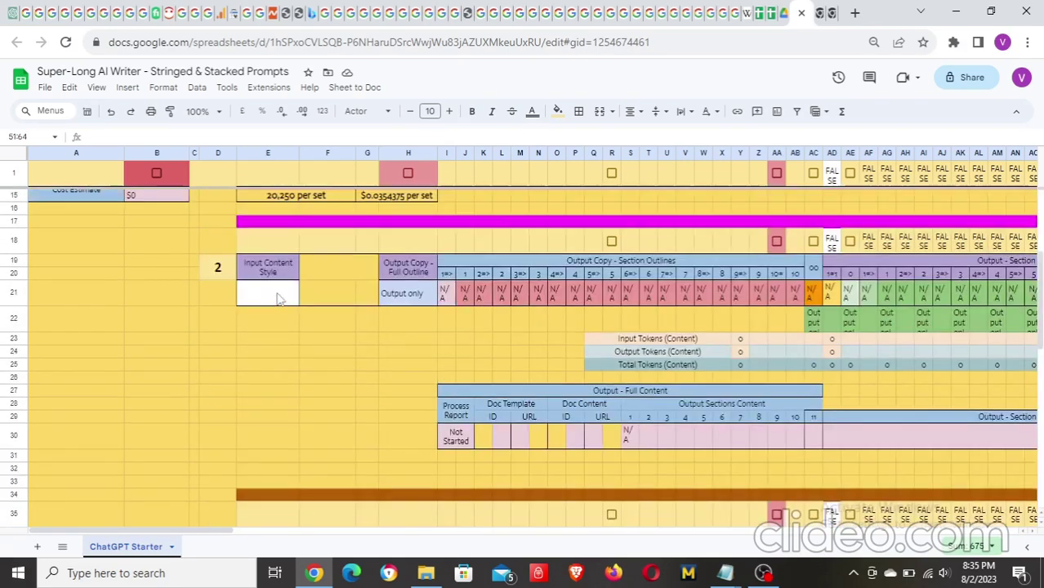
scroll(276, 300, up, 4)
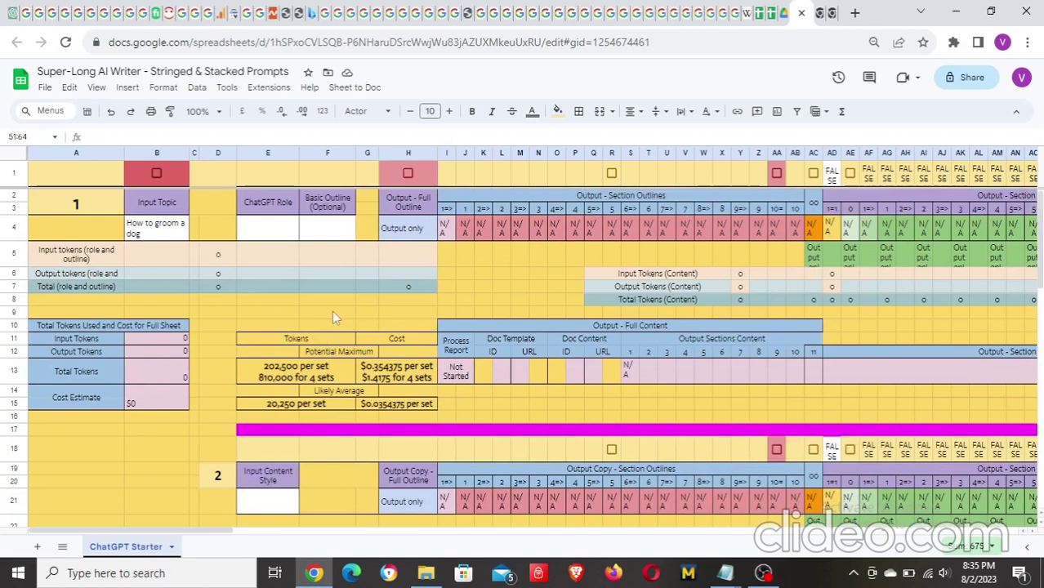
- Examine set 1's token and cost tables alongside set 2's content style input, section outlines and Output - Full Content block
scroll(333, 305, down, 1)
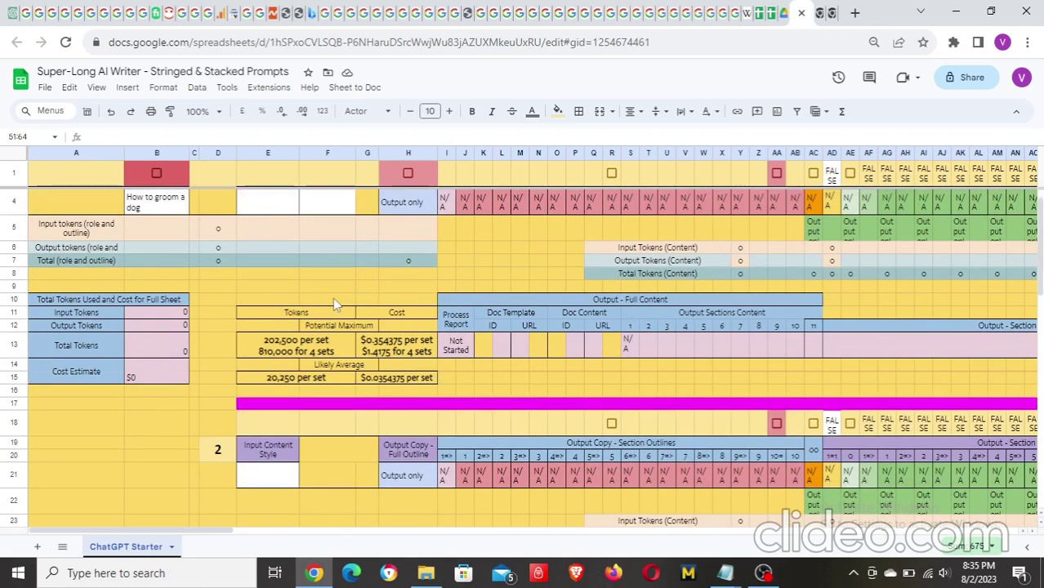
scroll(332, 305, up, 1)
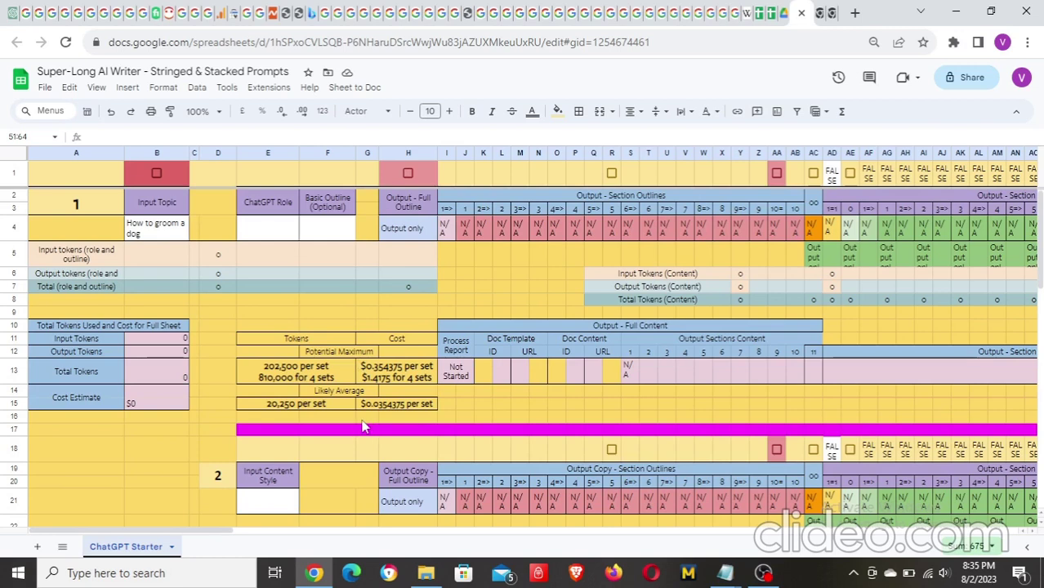
scroll(362, 425, down, 1)
scroll(362, 425, down, 4)
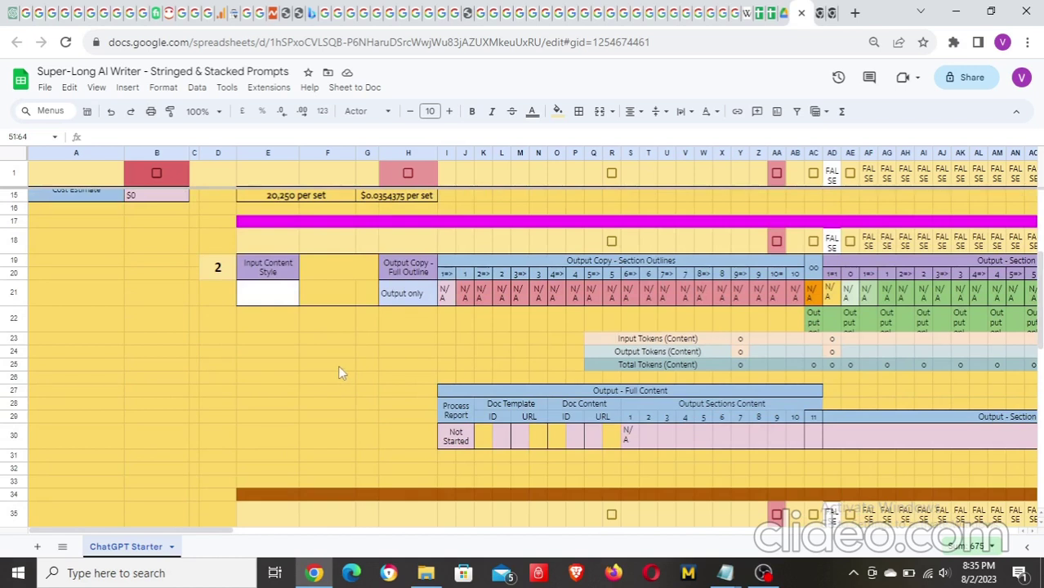
scroll(339, 373, down, 1)
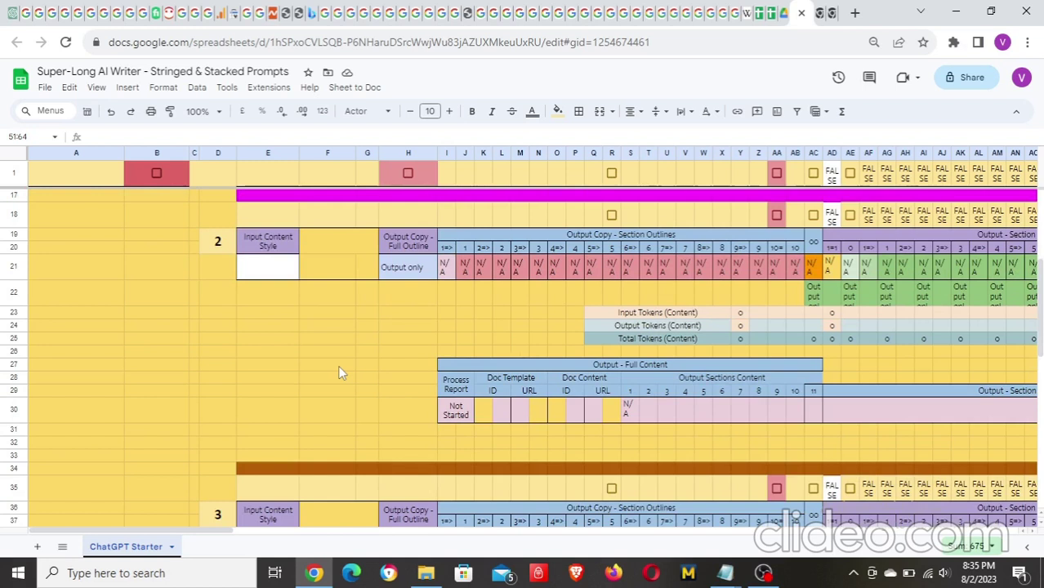
scroll(338, 365, up, 5)
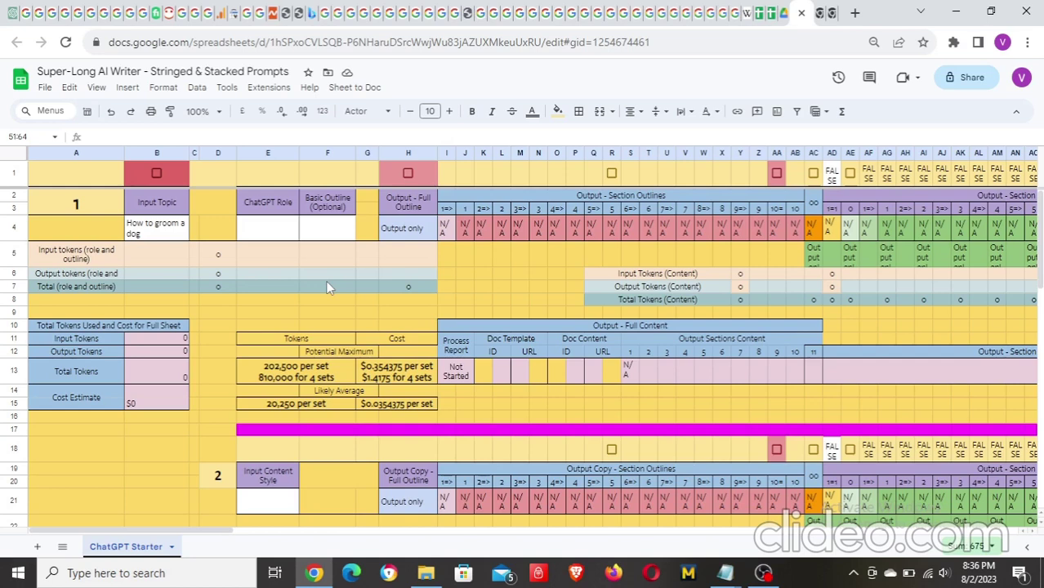
scroll(326, 273, down, 3)
scroll(326, 279, up, 1)
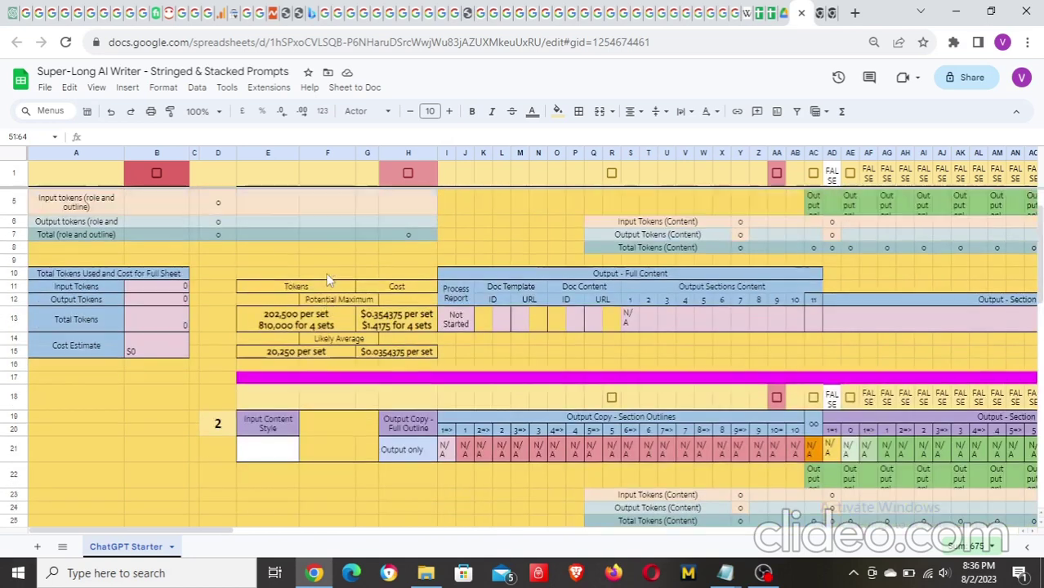
- Compare set 1's input fields and token and cost tables with set 2's content style input and Output - Full Content block
scroll(326, 279, up, 2)
scroll(411, 283, down, 3)
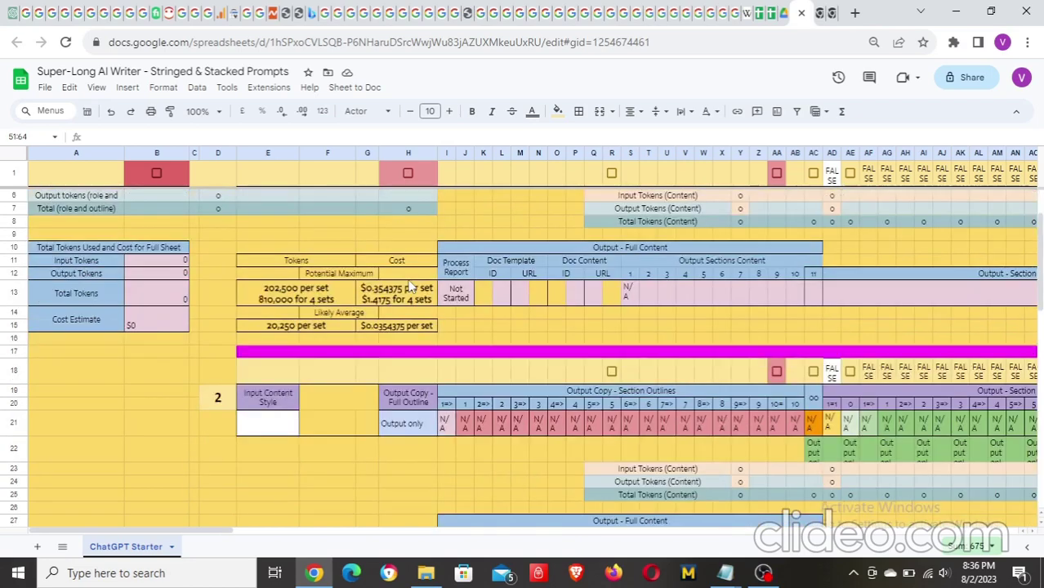
scroll(411, 284, down, 3)
scroll(411, 284, up, 2)
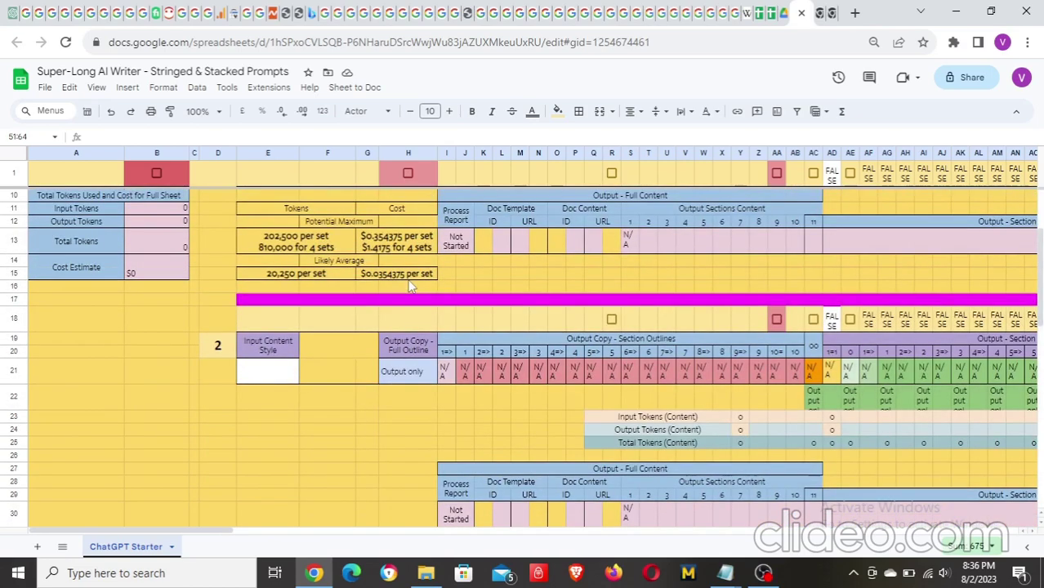
scroll(411, 284, up, 3)
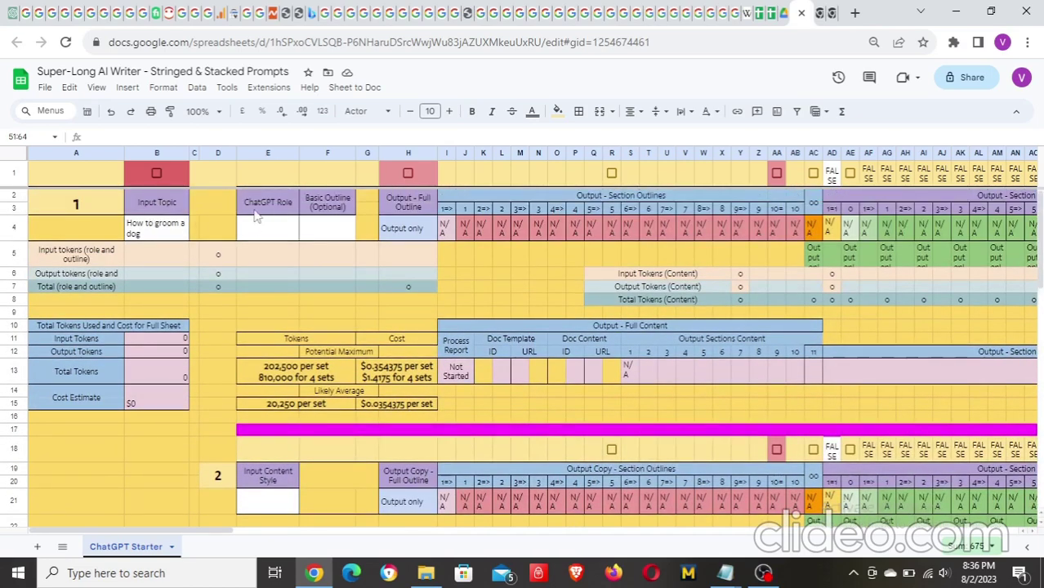
scroll(276, 319, down, 2)
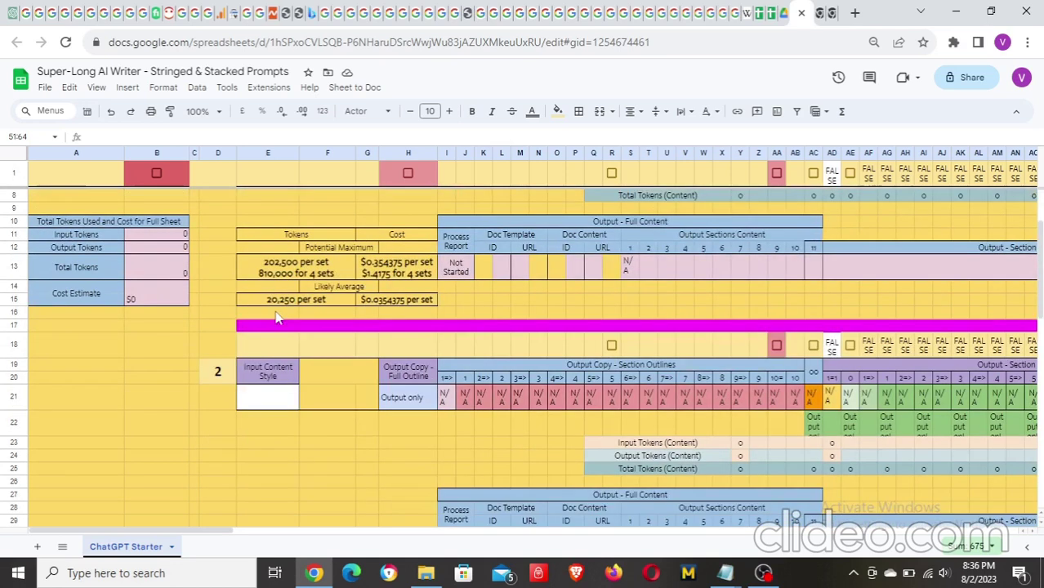
scroll(276, 319, down, 2)
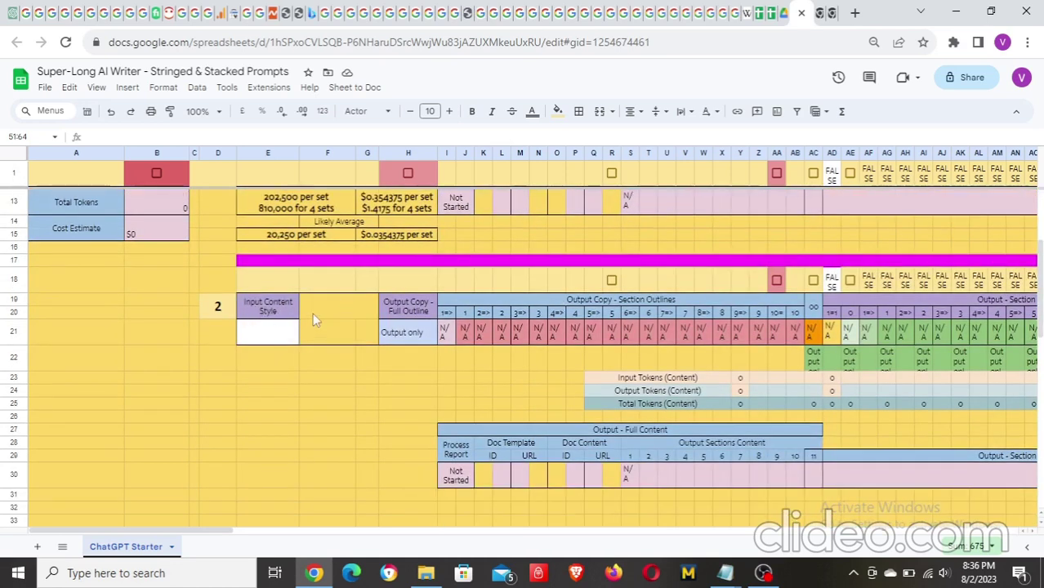
- Review the content style inputs of sets 3 and 4, and return through set 2 to set 1's input topic
scroll(388, 327, down, 7)
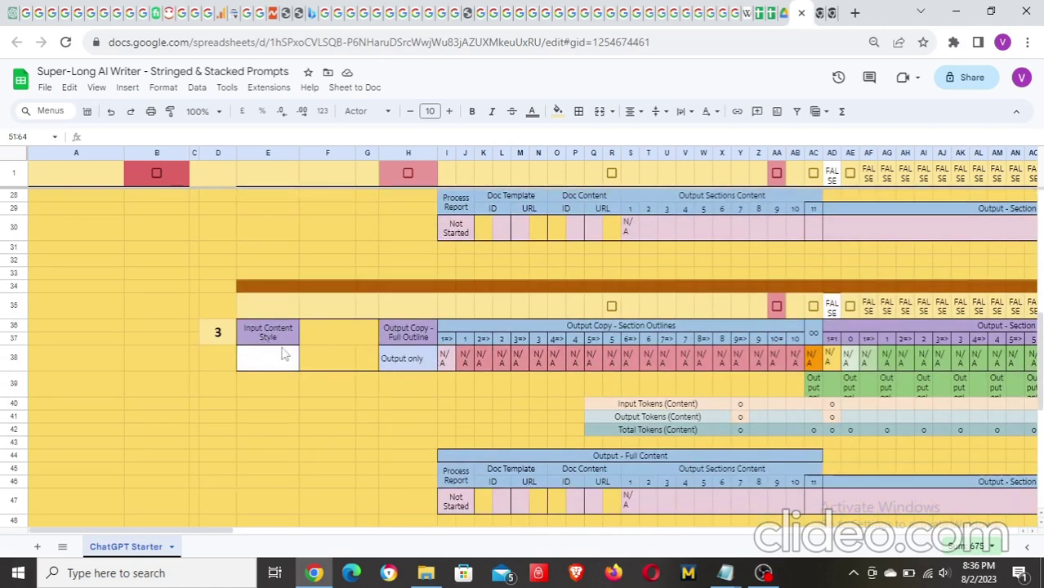
scroll(360, 377, down, 4)
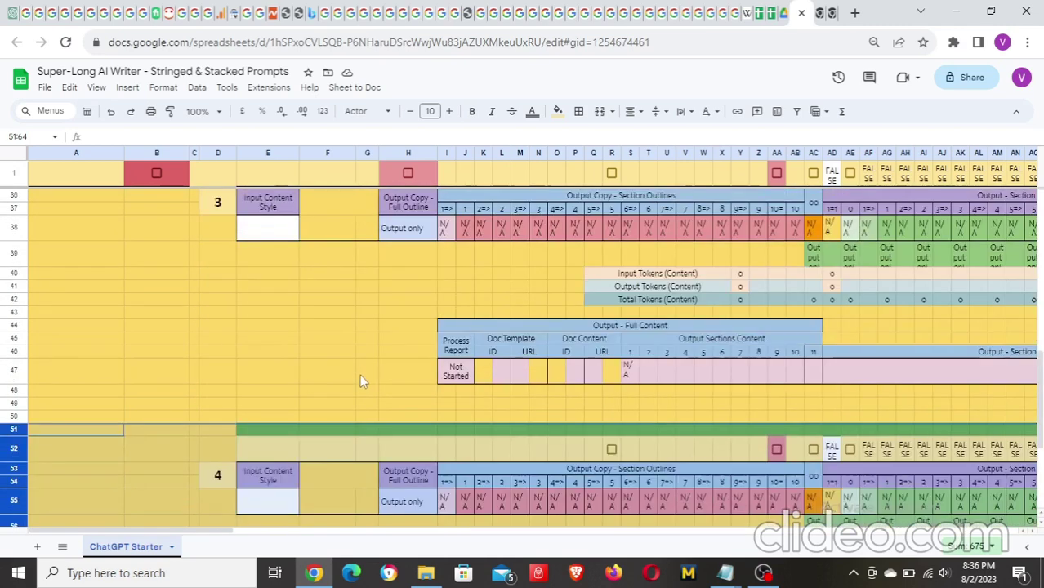
scroll(359, 380, down, 1)
scroll(360, 380, up, 10)
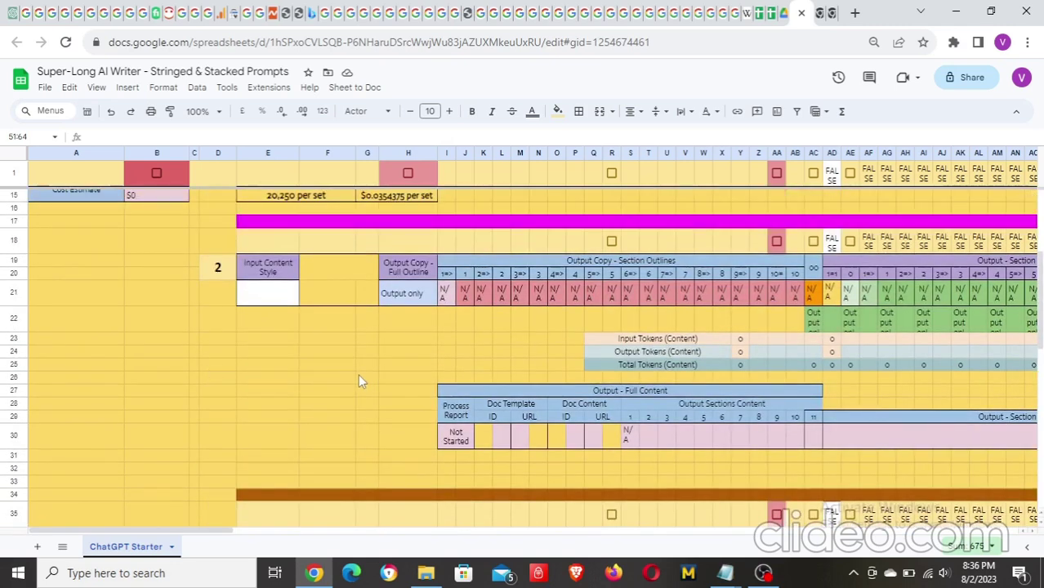
scroll(360, 380, up, 5)
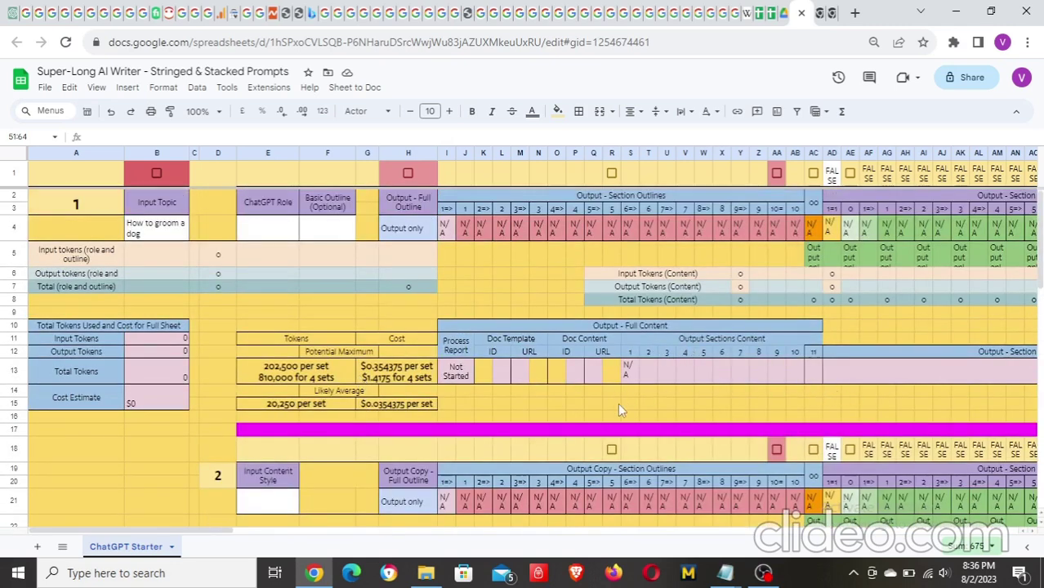
- Clear the row selection on set 4 by selecting cell F59, and return to set 1's tables
scroll(516, 398, down, 5)
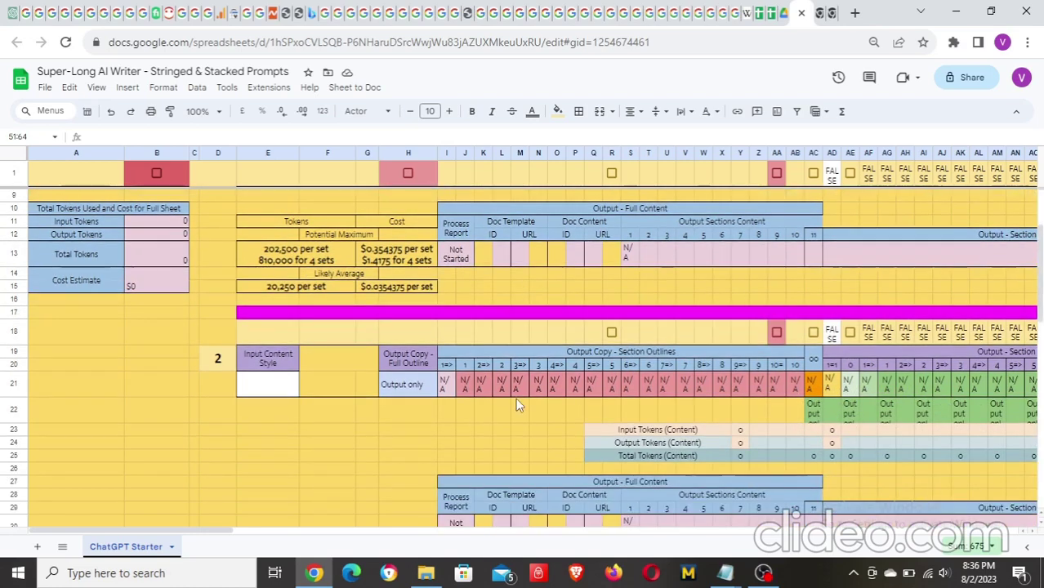
scroll(516, 402, down, 10)
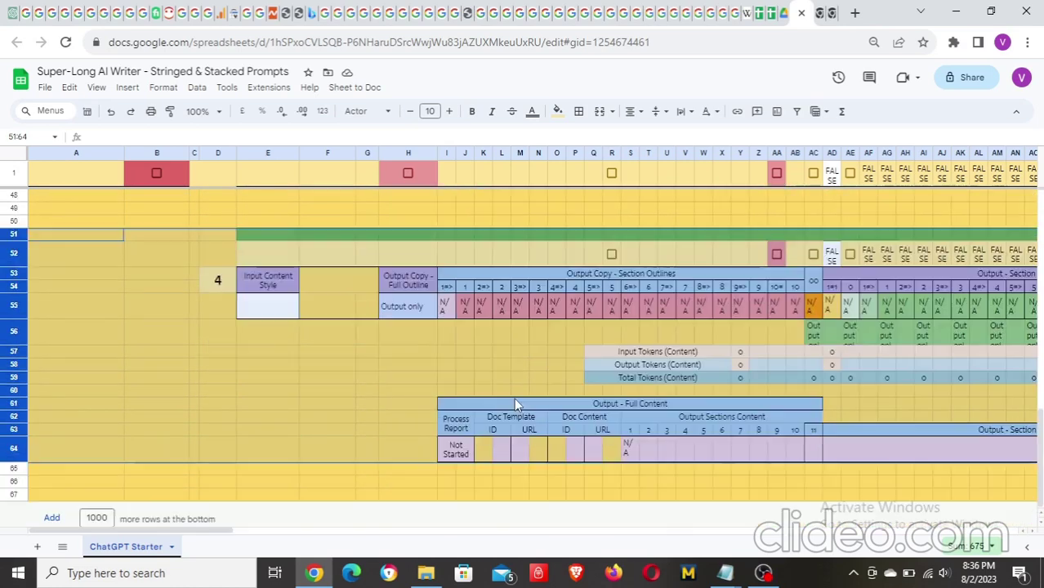
click(351, 381)
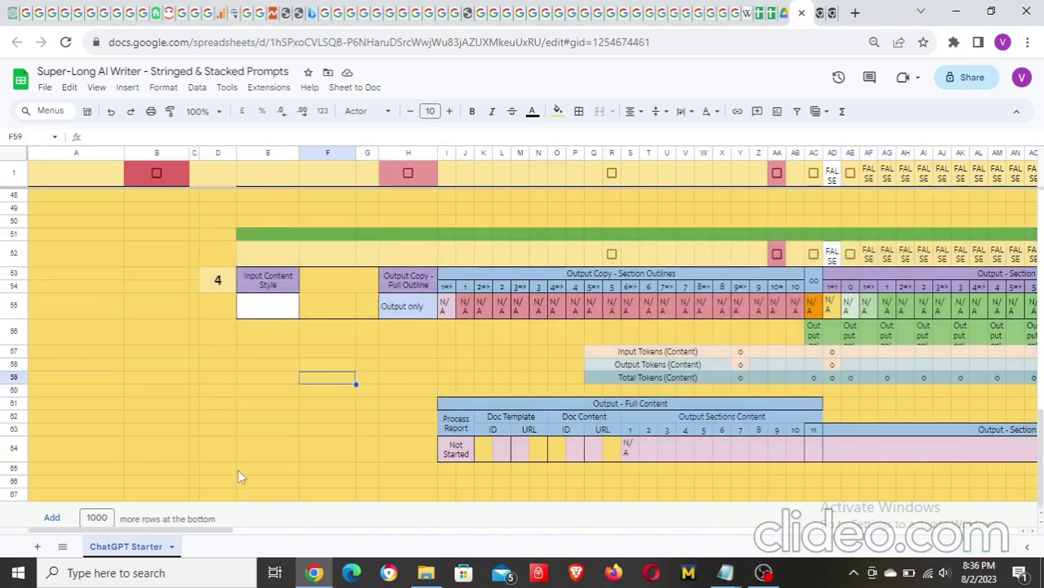
scroll(399, 432, up, 6)
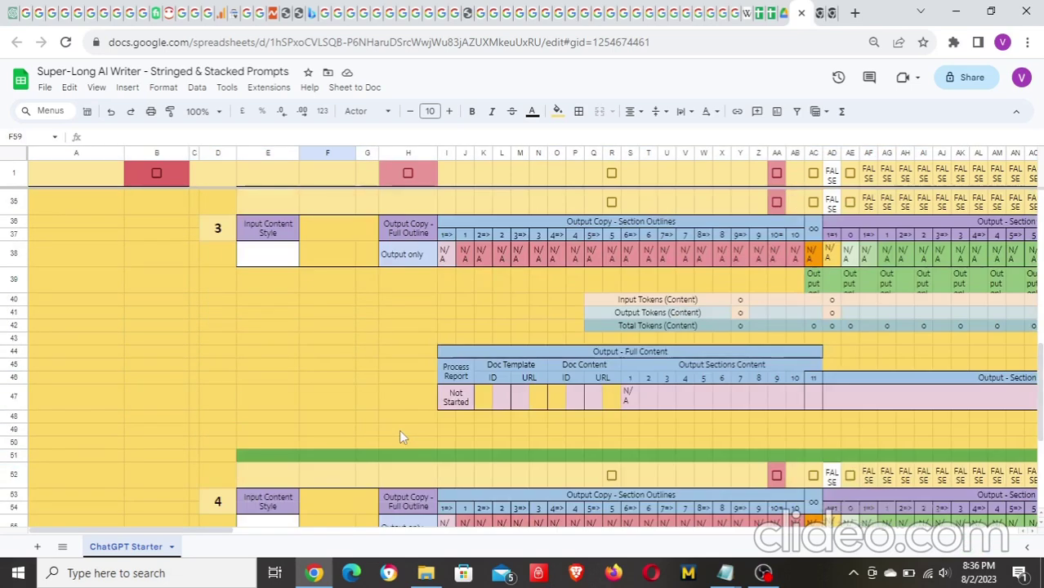
scroll(399, 429, up, 9)
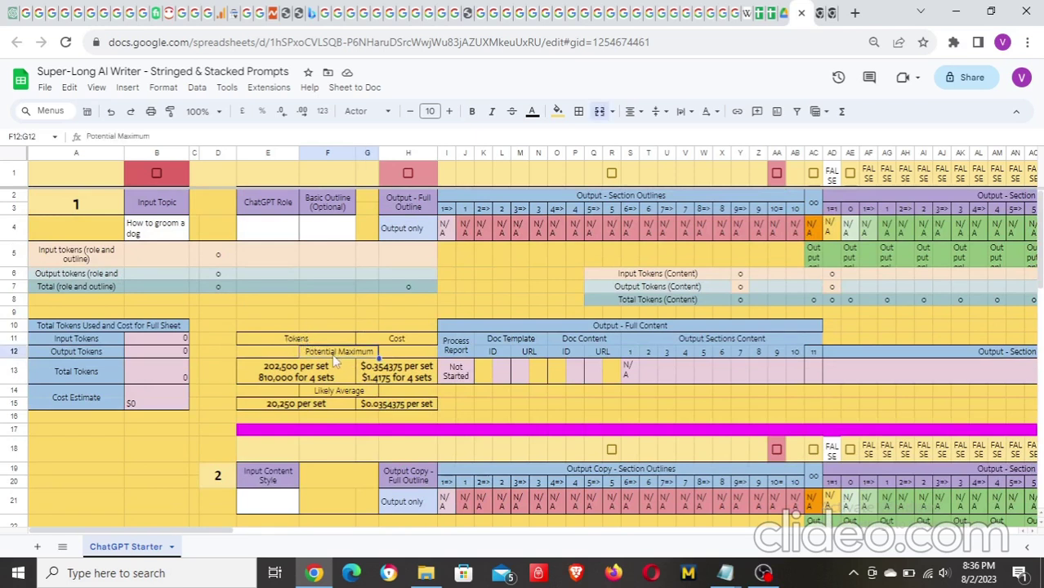
- Mark out the Tokens and Cost table in E11:H15 and inspect the formula of its Potential Maximum cost cell
drag(275, 341, 409, 408)
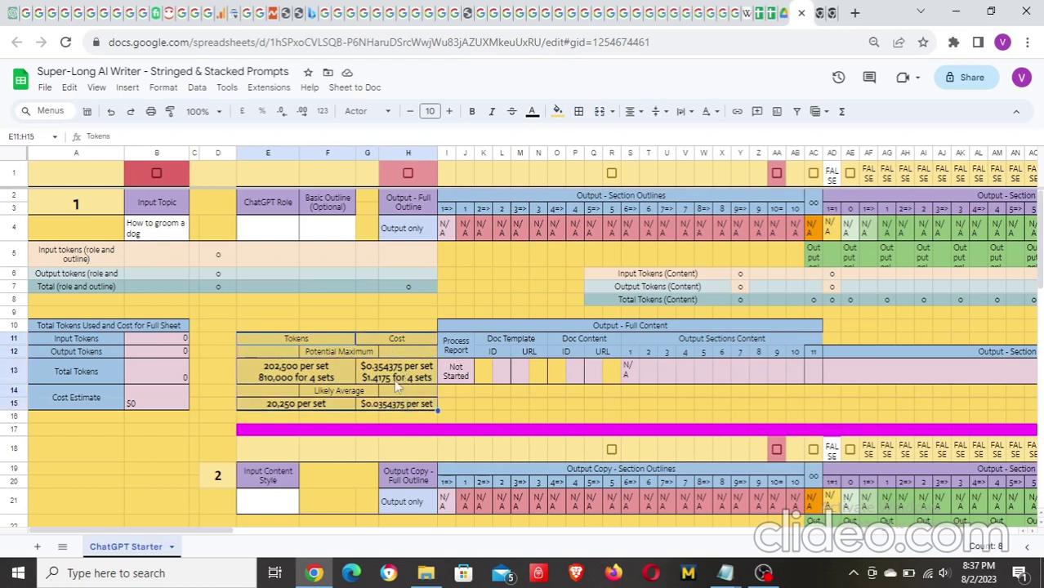
click(397, 382)
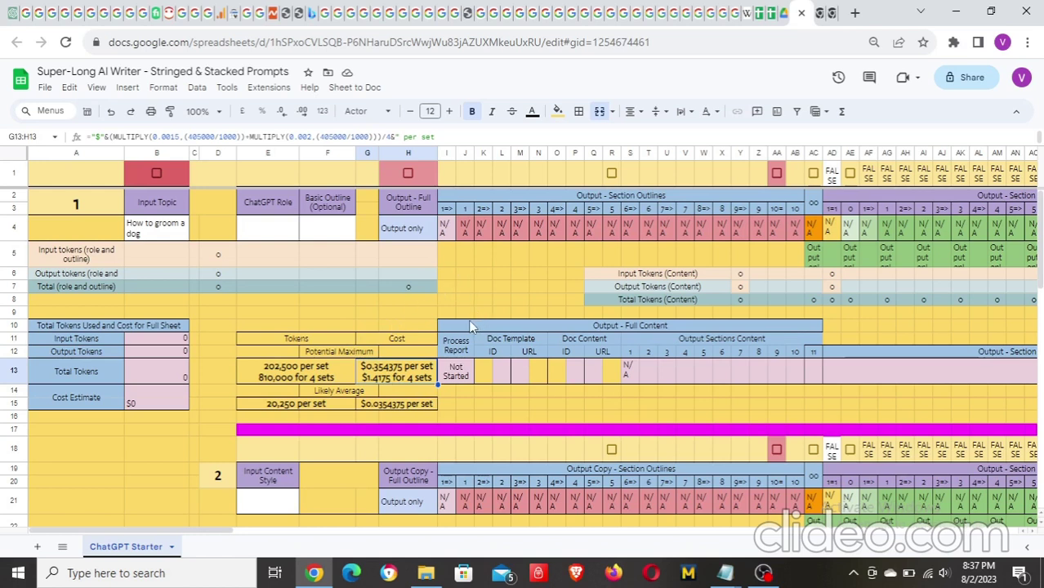
click(389, 316)
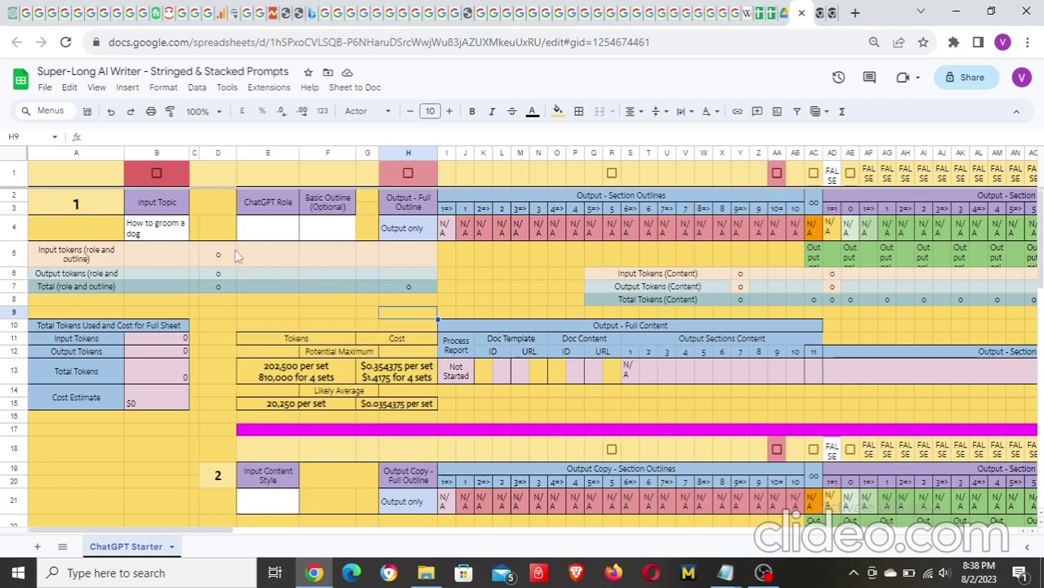
- Select set 1's input topic cell B4 and examine the subtitle and content output blocks of sections 1 and 2
click(174, 238)
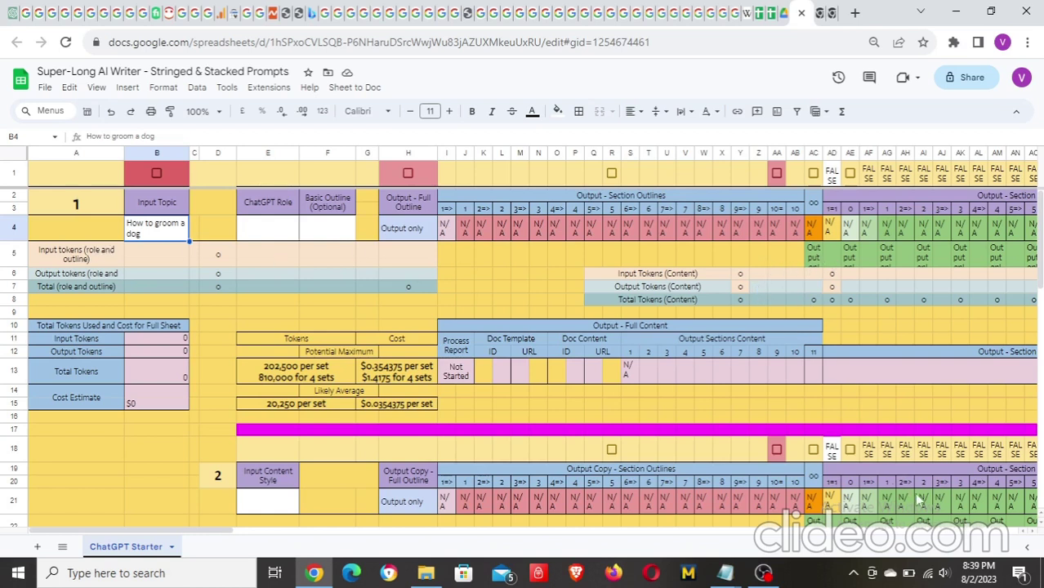
click(1031, 531)
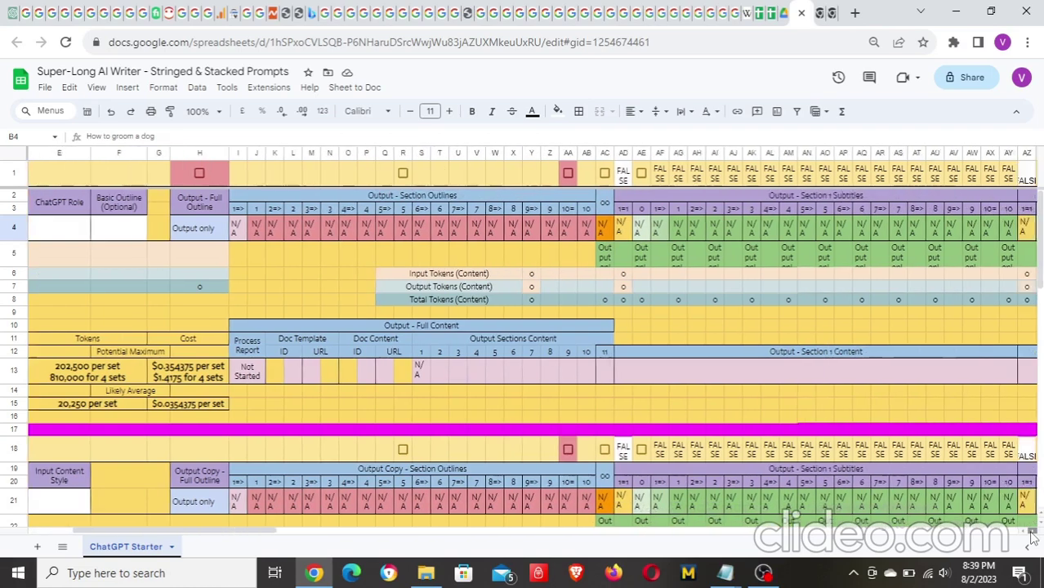
click(1031, 531)
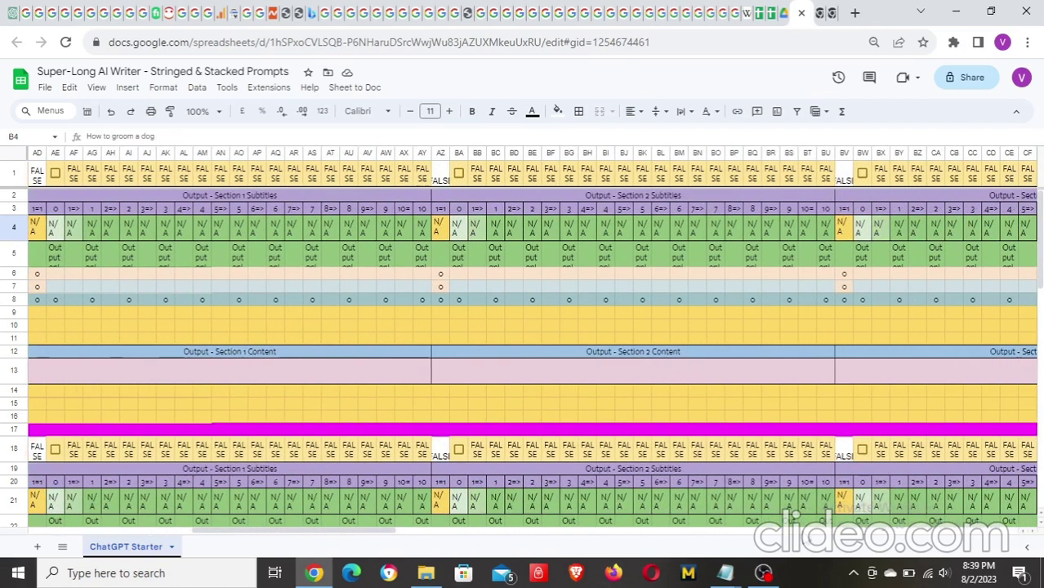
click(63, 533)
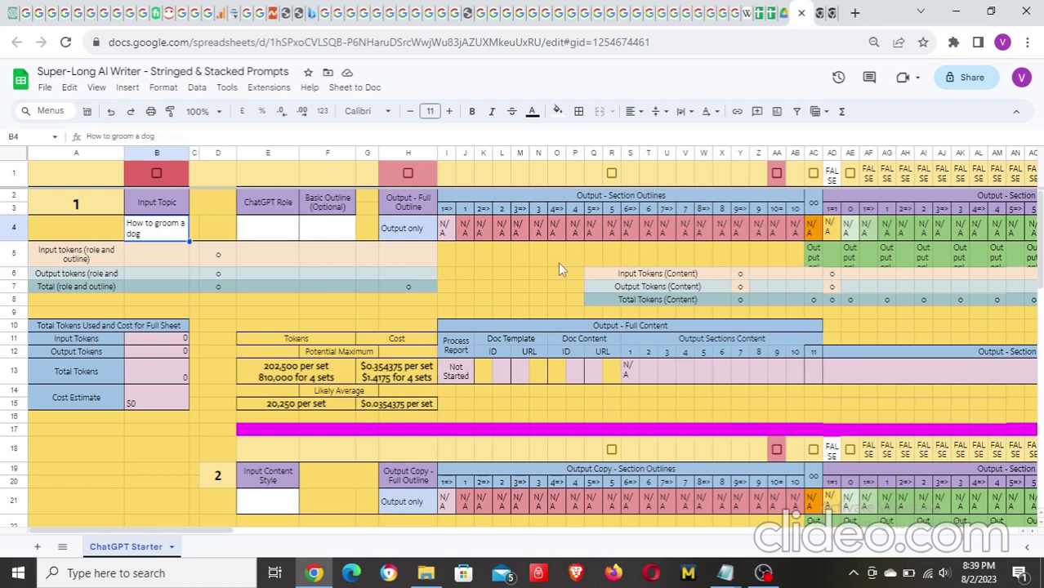
- Look over the layout of sets 2 and 3 and return to set 1
scroll(529, 269, down, 5)
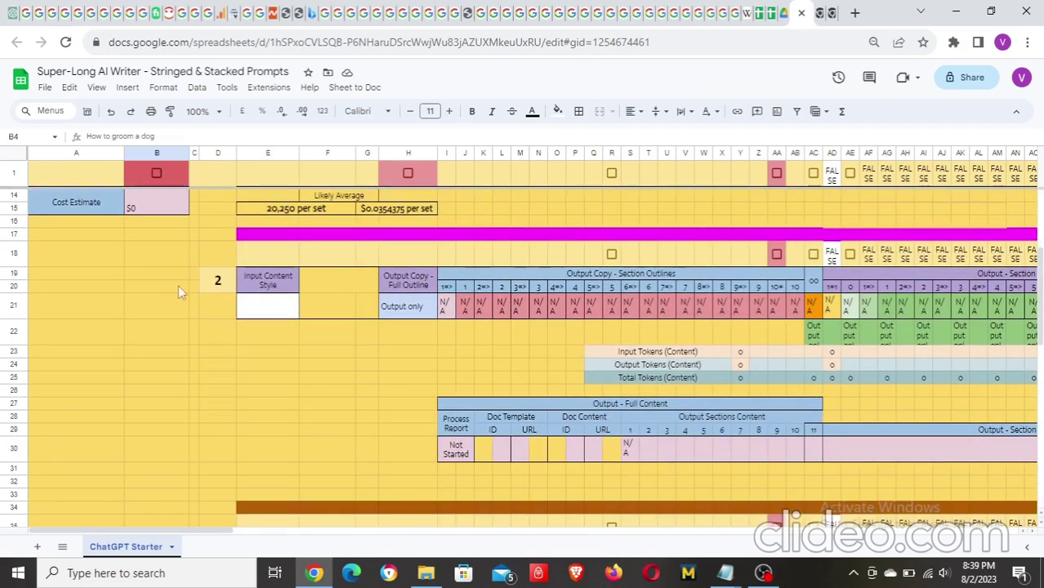
scroll(269, 332, down, 3)
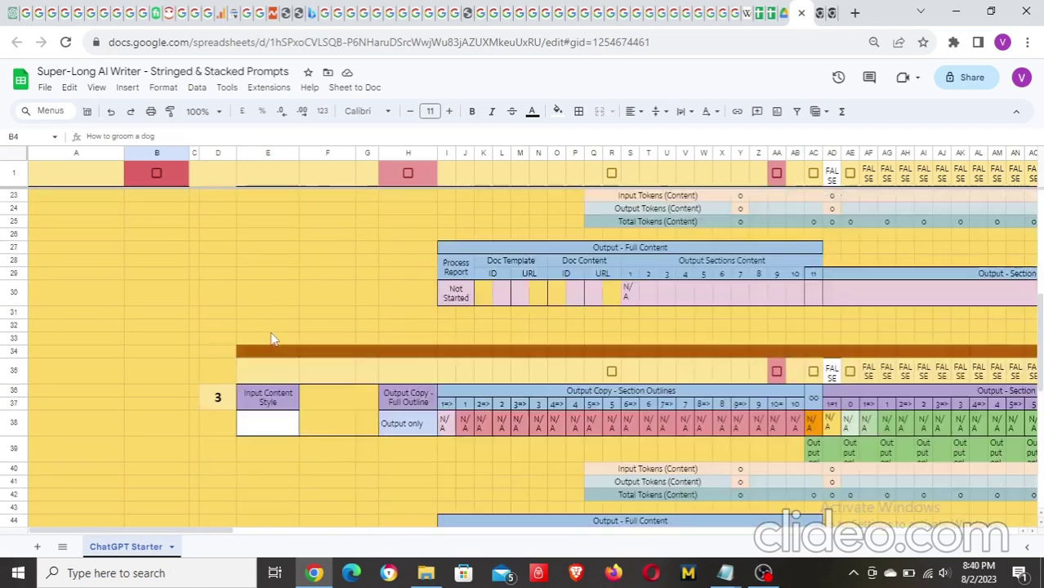
scroll(270, 332, up, 6)
scroll(270, 331, up, 1)
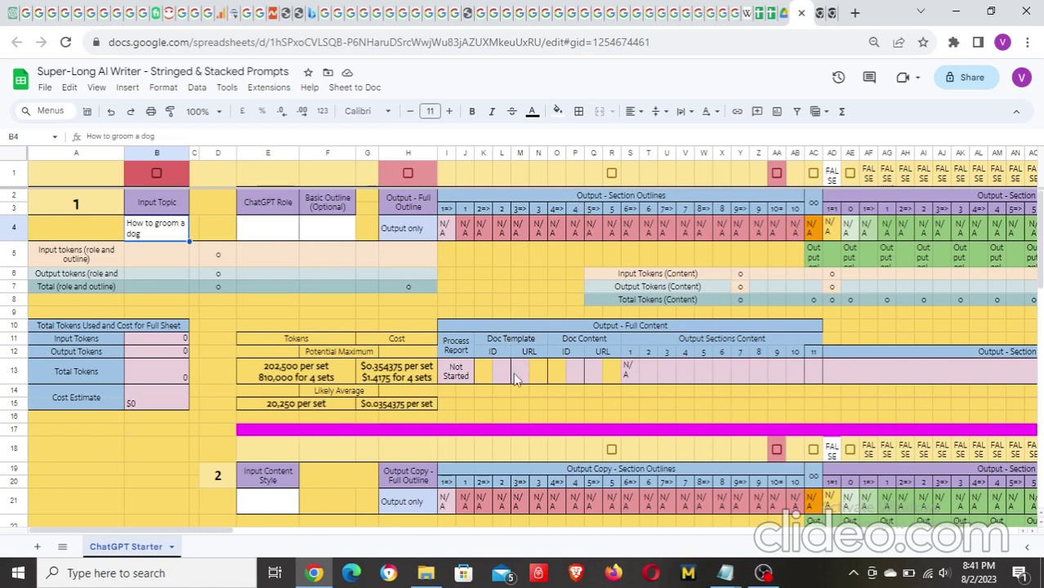
- Inspect the output formulas in row 5 from AC5 to AI5 and the Section 1 and Section 2 Content formulas in row 13
click(897, 365)
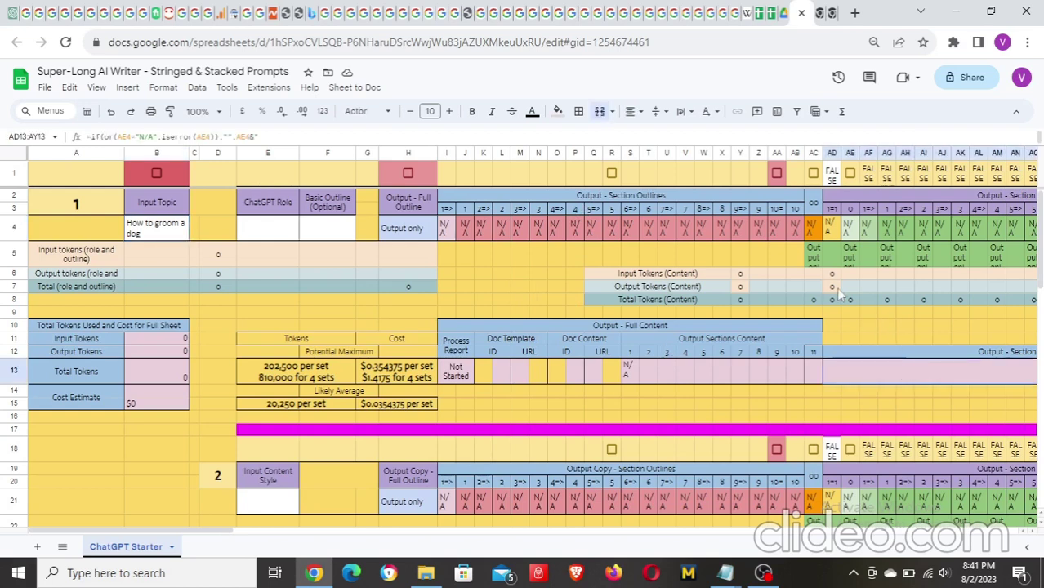
click(1033, 532)
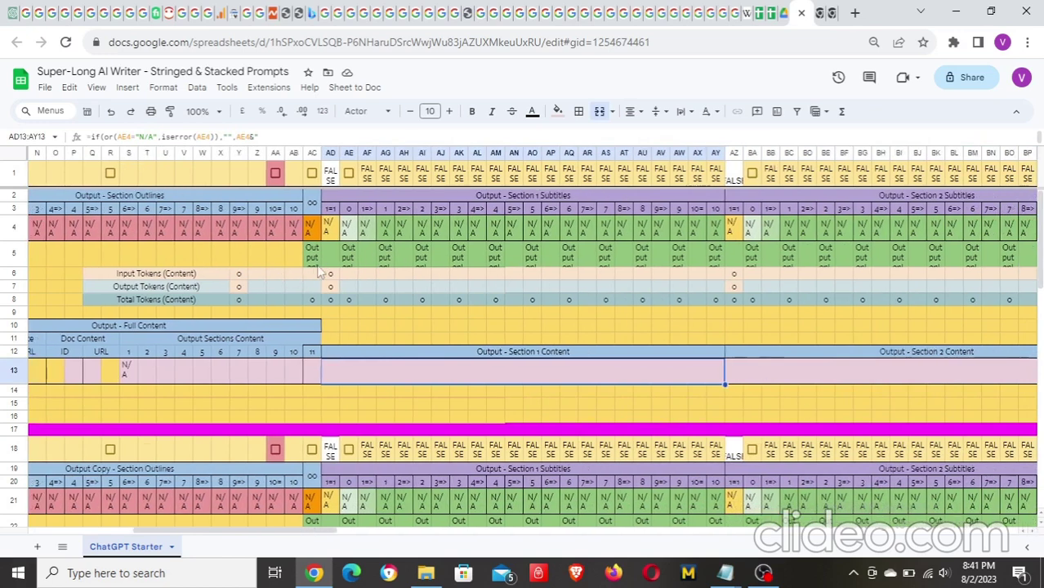
click(311, 260)
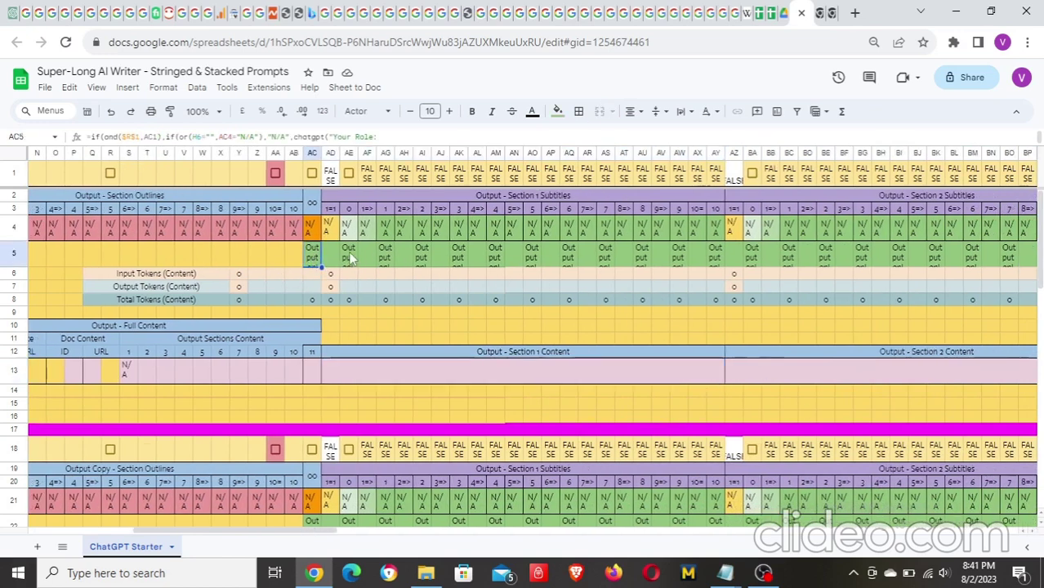
click(350, 258)
click(384, 258)
click(430, 258)
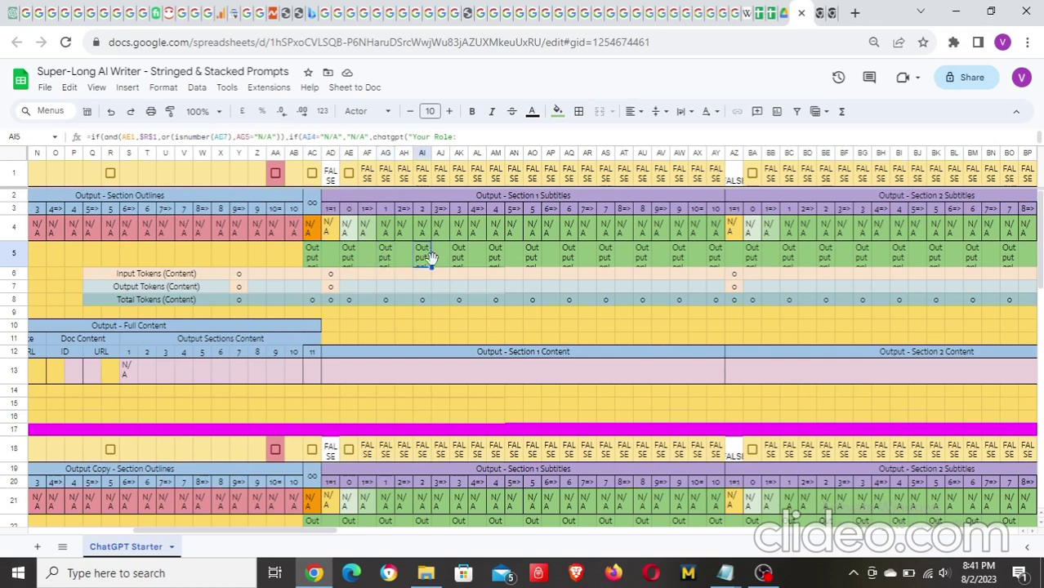
click(503, 374)
click(809, 374)
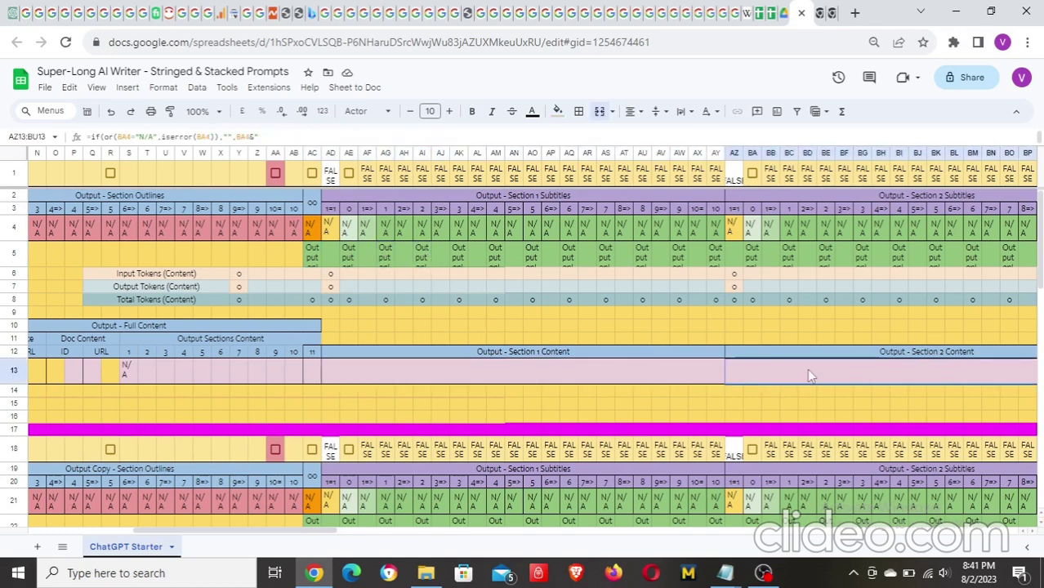
- Inspect the formula of the Process Report cell in set 1's Output - Full Content block
scroll(1022, 533, left, 10)
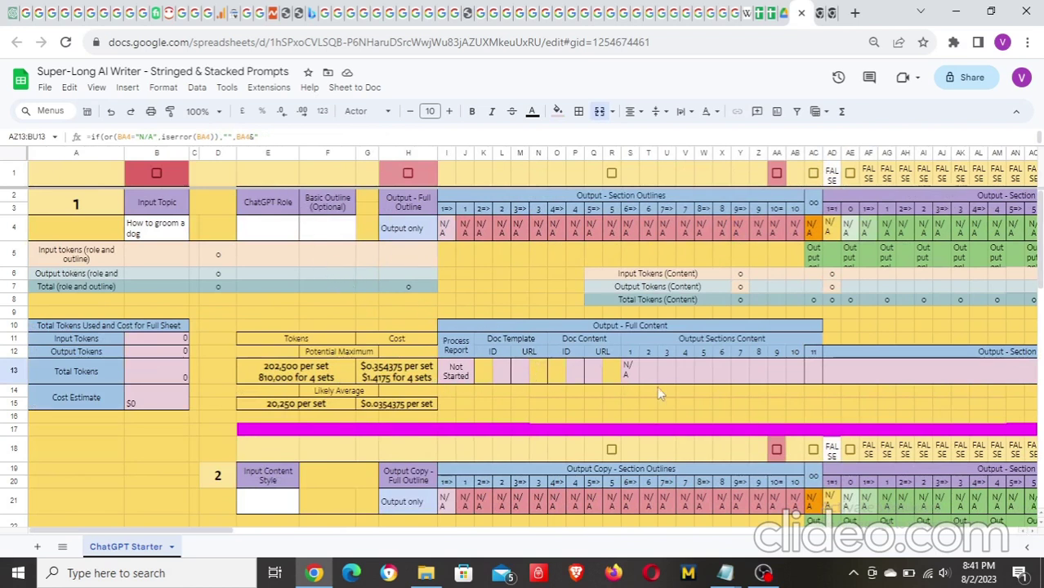
click(463, 377)
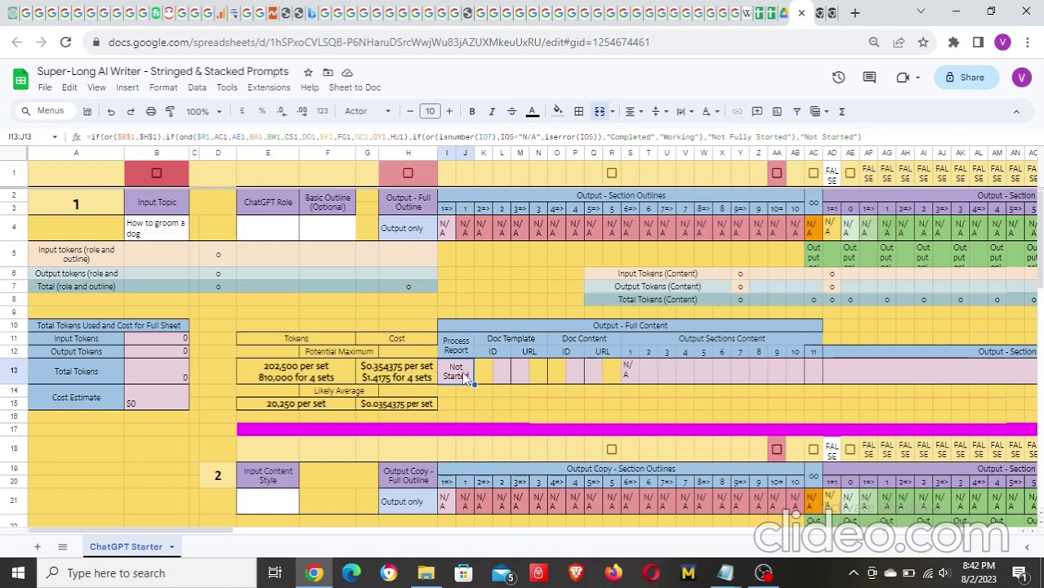
scroll(498, 319, down, 1)
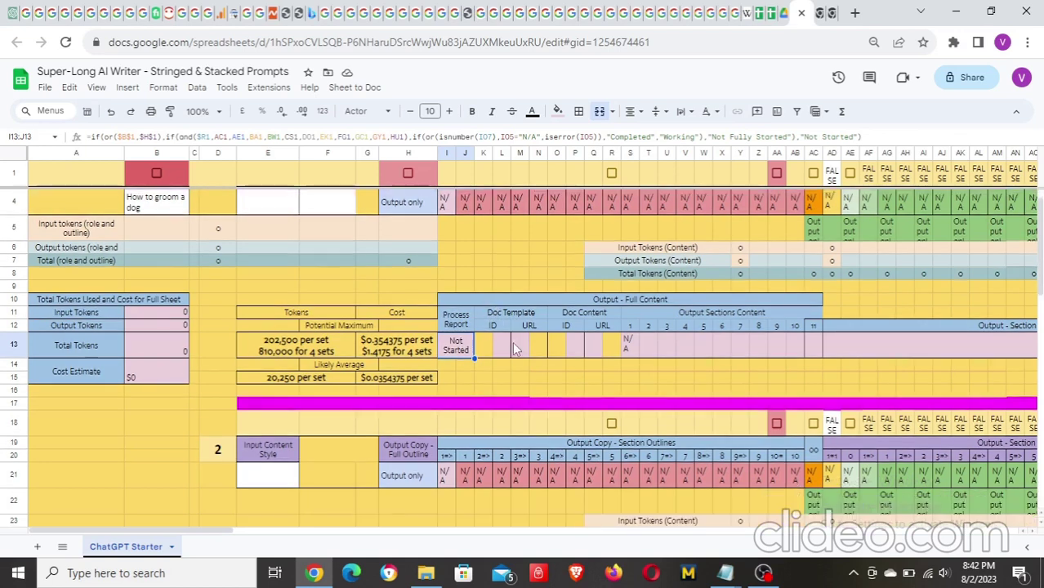
scroll(512, 342, up, 1)
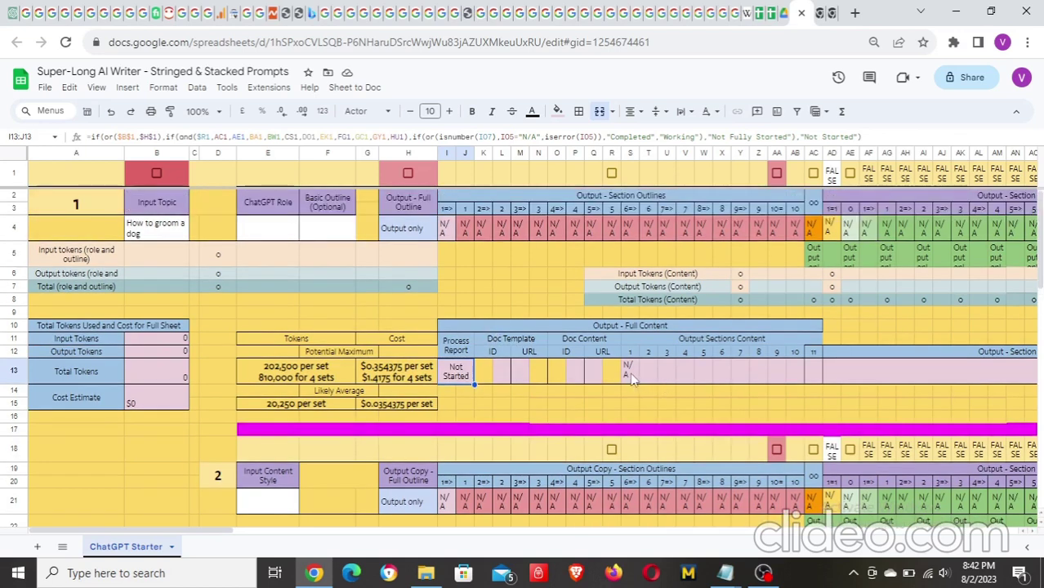
- Select set 1's Output Sections Content cells S13:AC13 and look over the template and Google Doc auto-fill options
drag(631, 378, 817, 371)
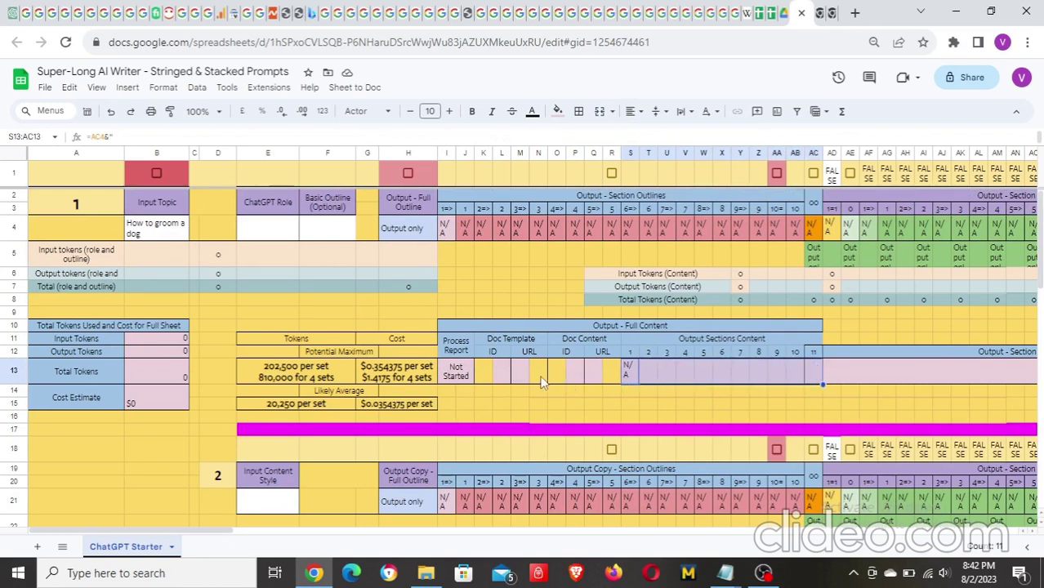
click(367, 90)
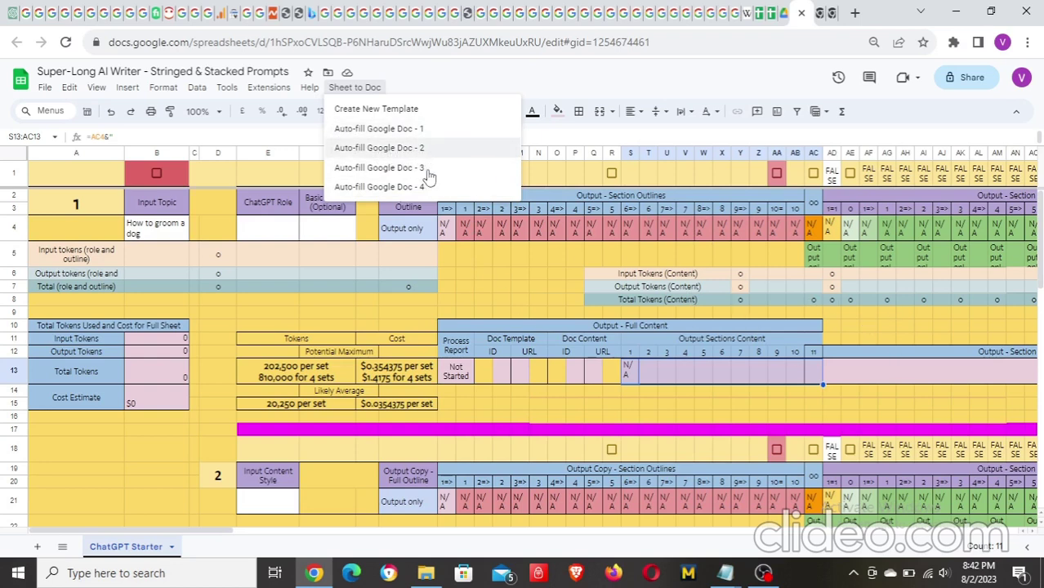
scroll(437, 270, down, 1)
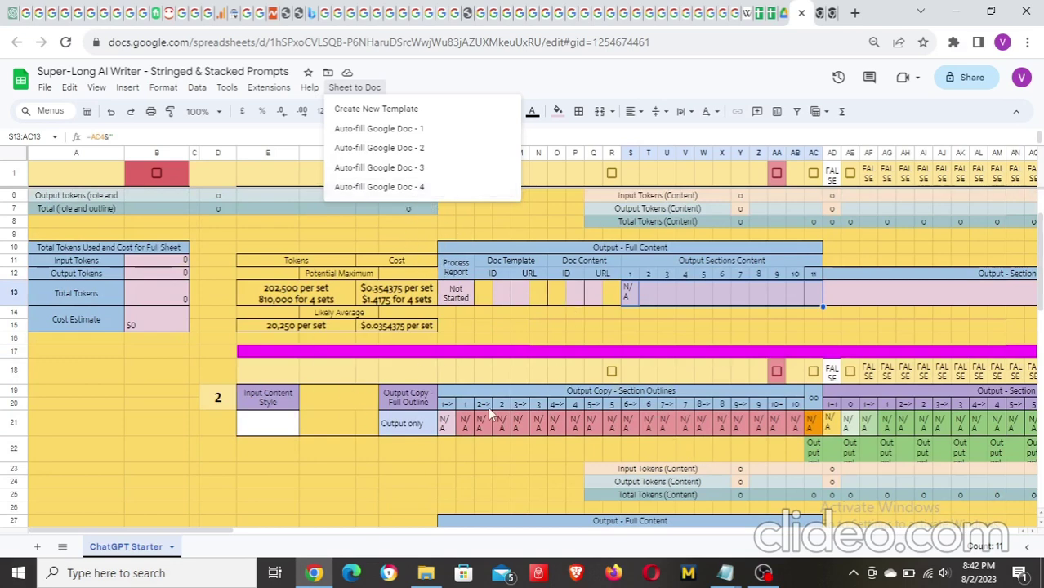
scroll(472, 296, up, 2)
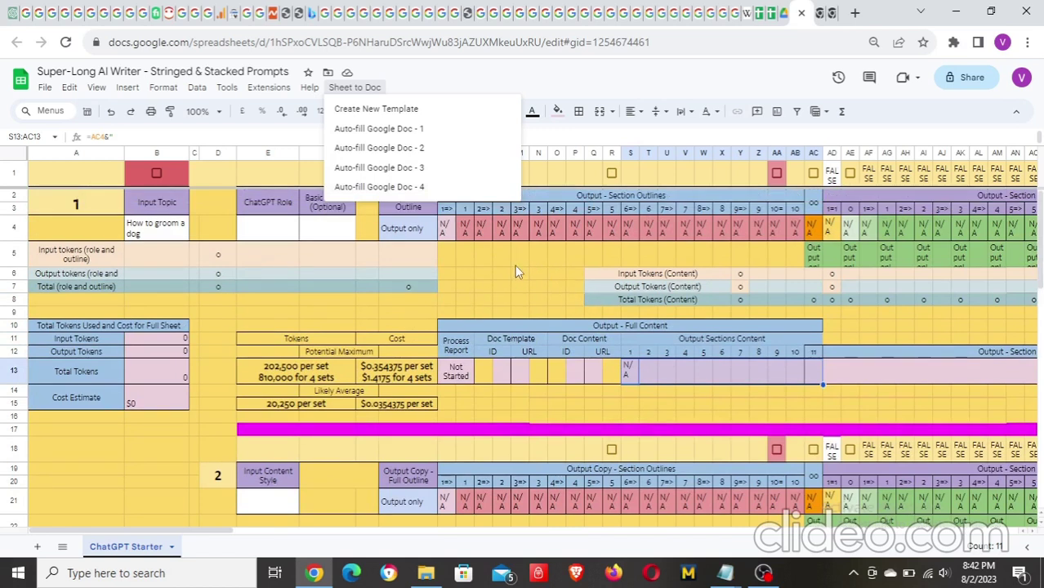
- Inspect the Doc Template and Doc Content URL cells of sets 1 and 2, glance at set 3 and return to set 1
click(594, 371)
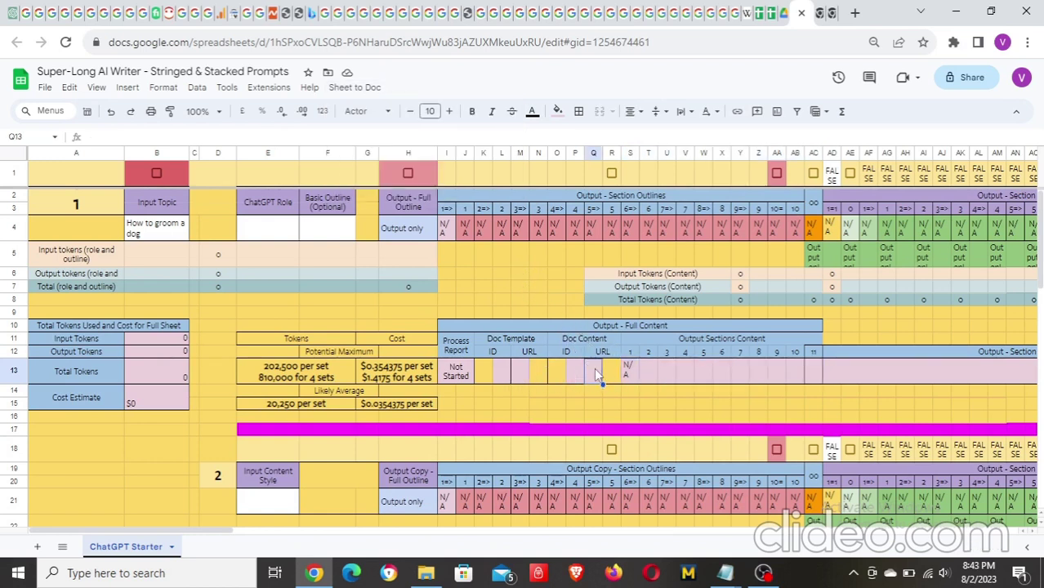
drag(501, 373, 595, 373)
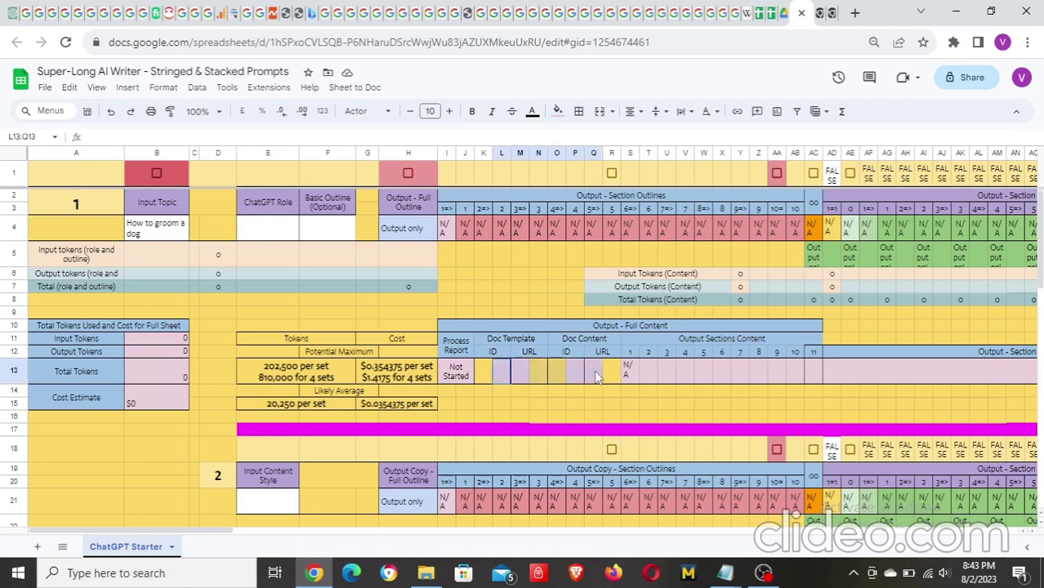
click(519, 373)
click(595, 373)
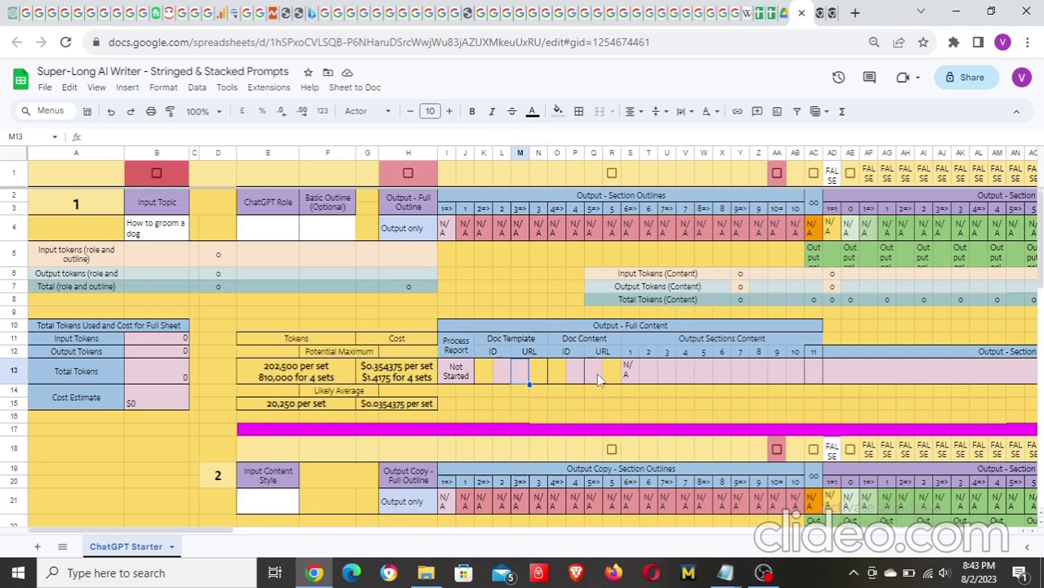
scroll(595, 351, down, 5)
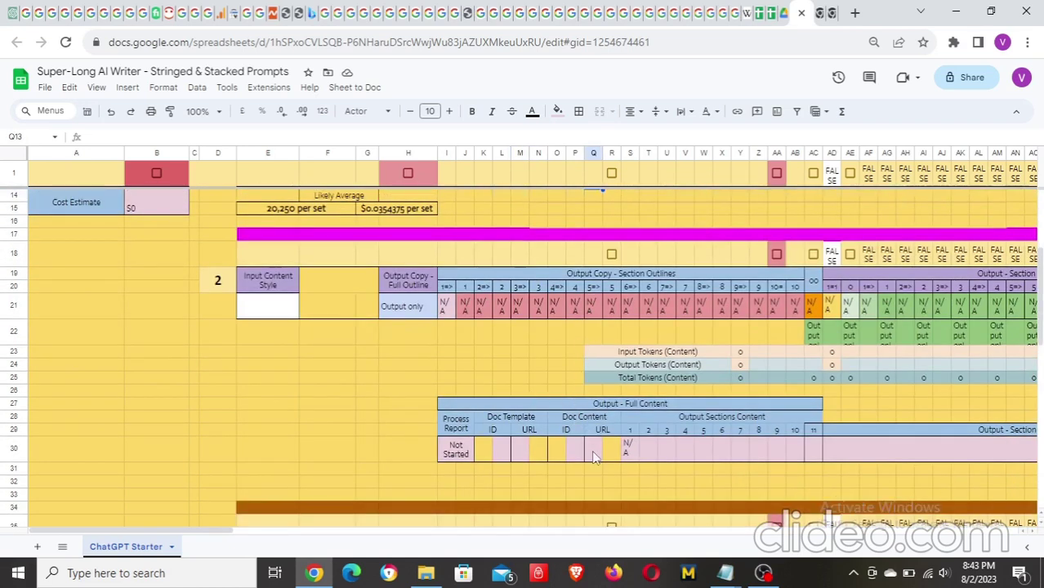
click(522, 450)
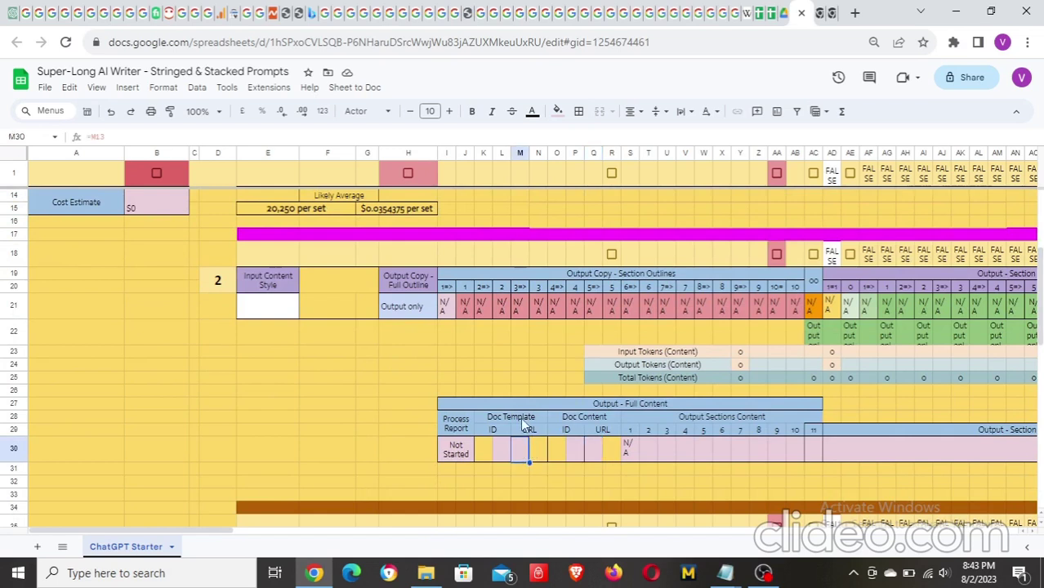
click(594, 450)
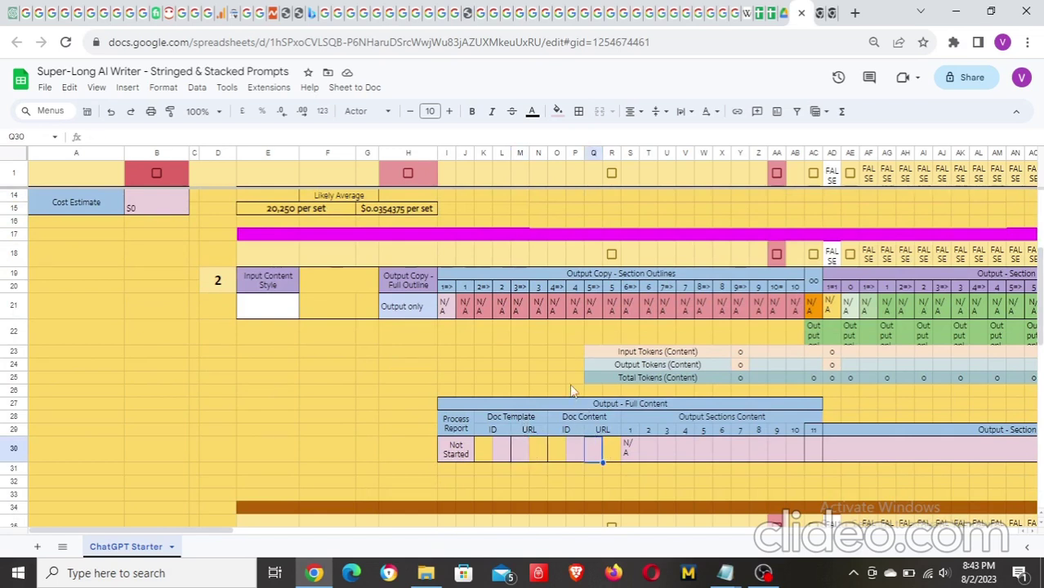
scroll(521, 333, down, 5)
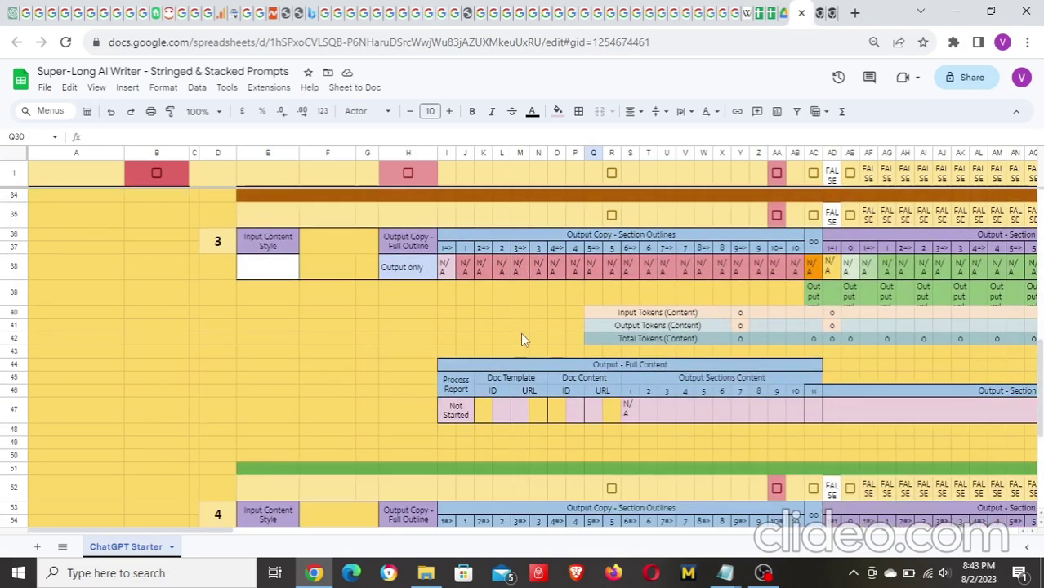
scroll(584, 349, up, 7)
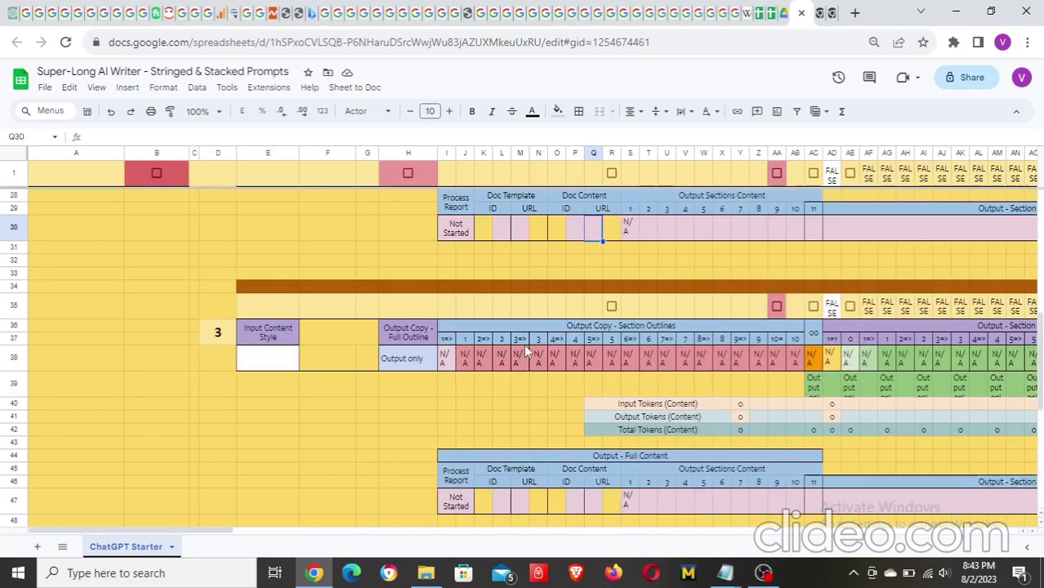
scroll(526, 351, up, 6)
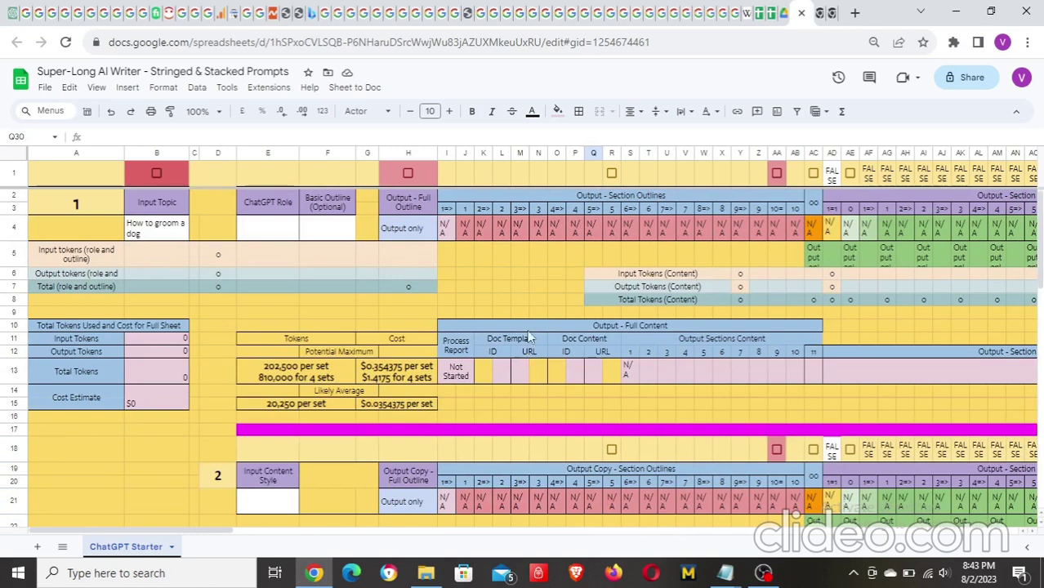
- Check the Super-Long AI Writer folder in Google Drive and return to the spreadsheet
click(783, 23)
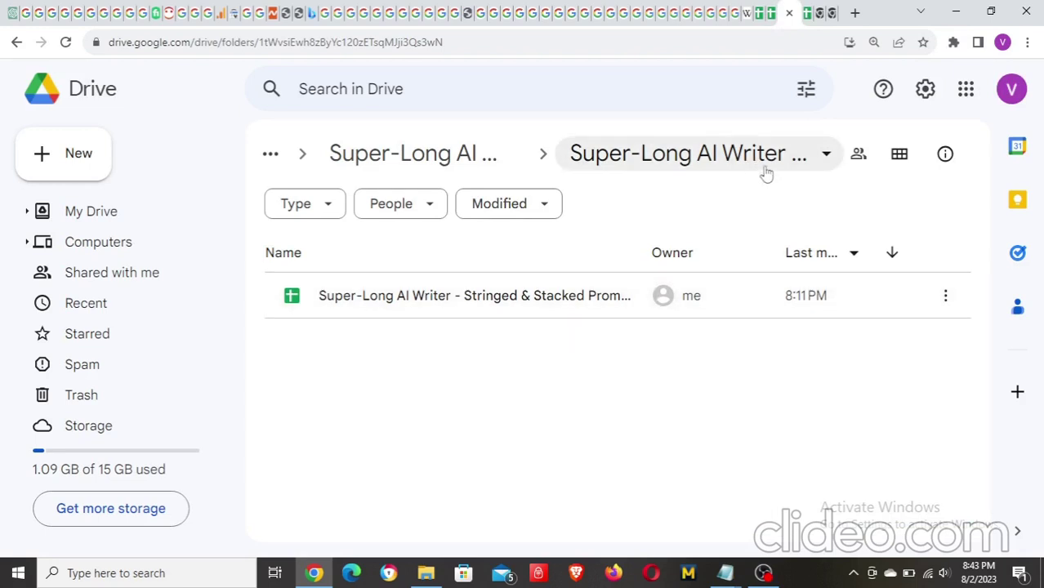
click(807, 13)
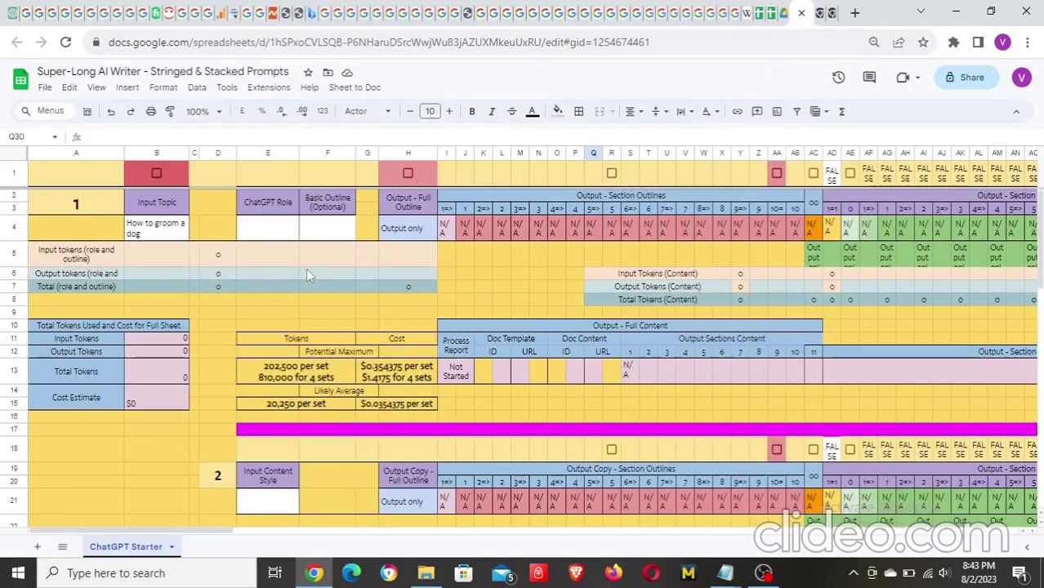
- Enter "Act as a dog grooming expert" as set 1's ChatGPT Role in cell E4
click(152, 237)
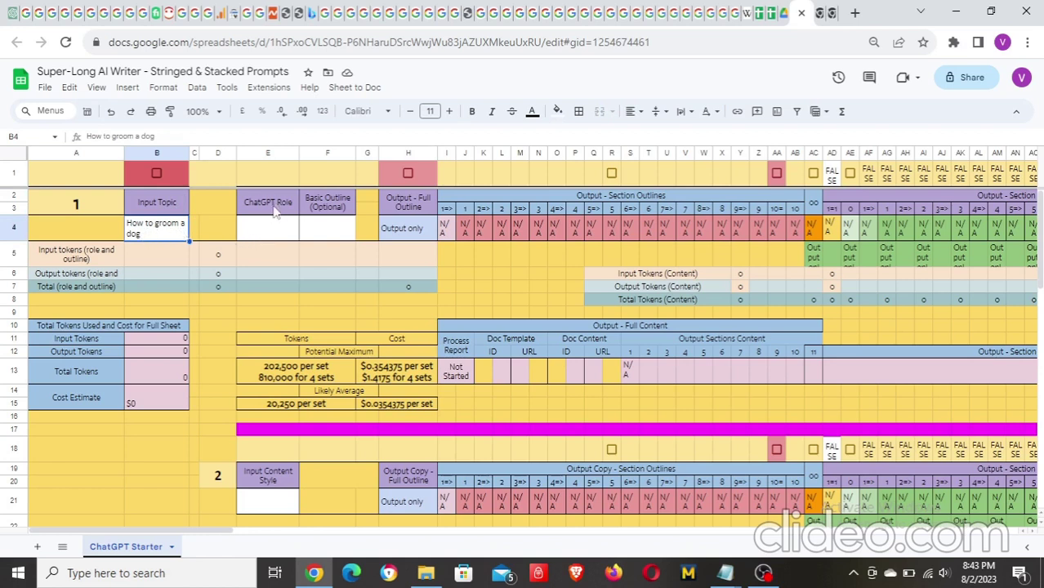
click(270, 236)
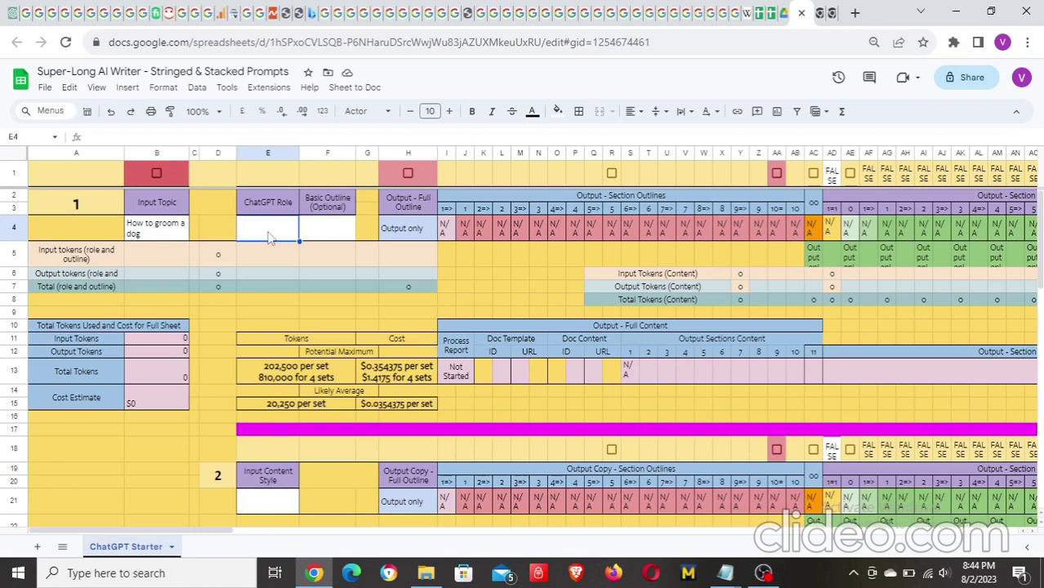
text(Dog expert)
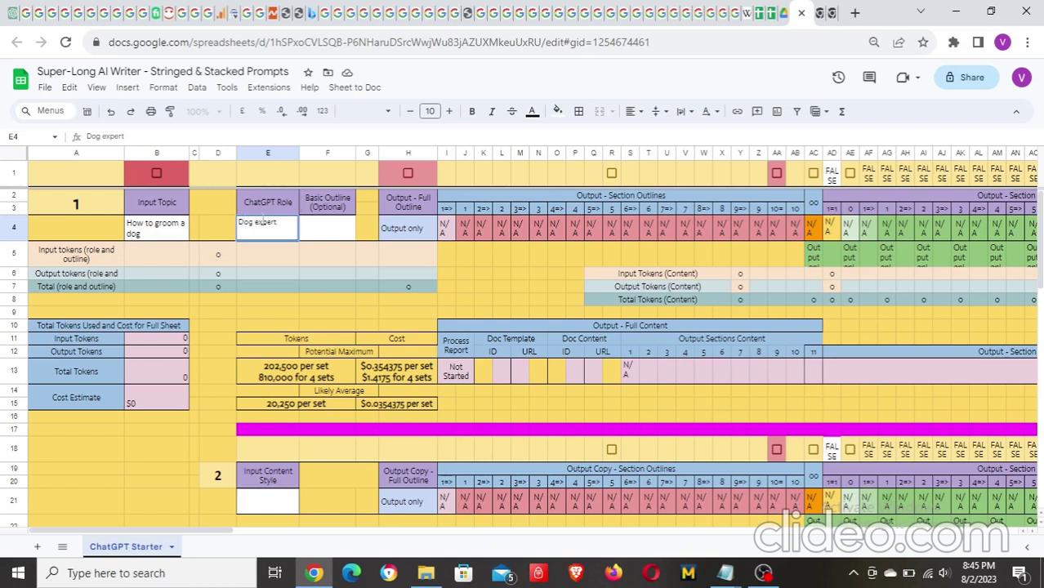
key(BackSpace)
text(Actr as a )
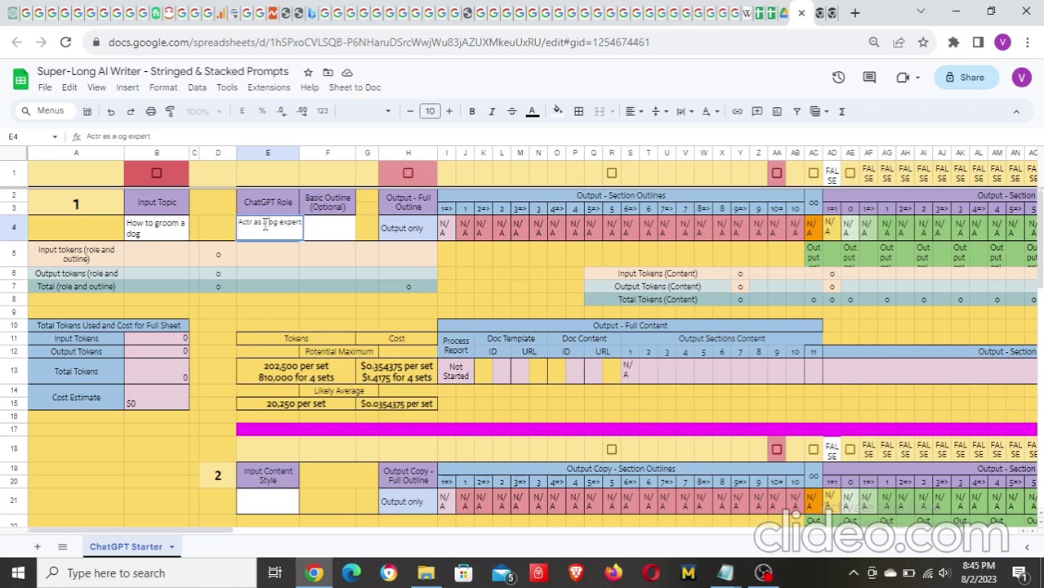
text(d)
click(253, 222)
key(BackSpace)
text(grooming)
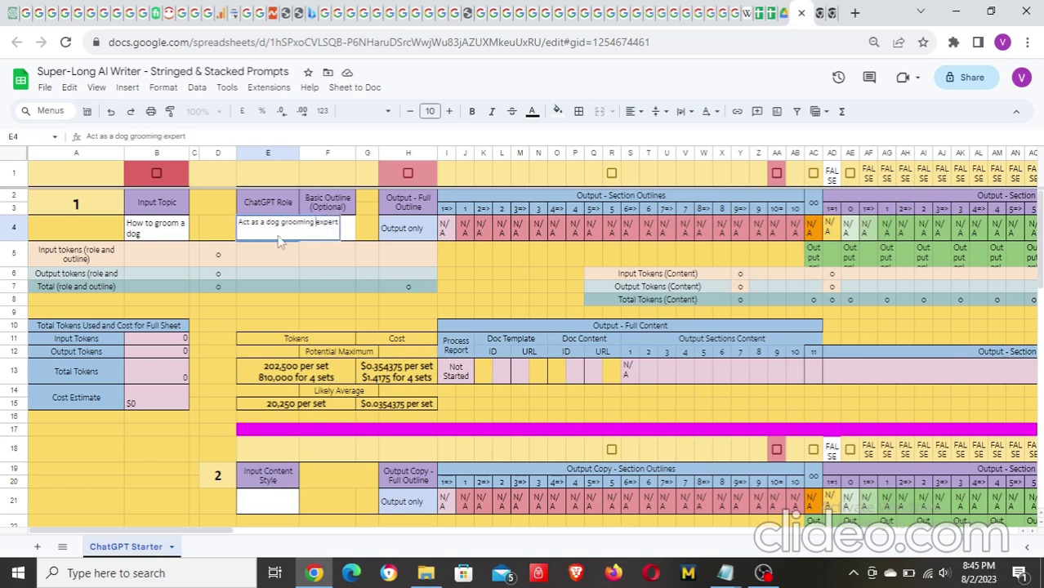
key(Return)
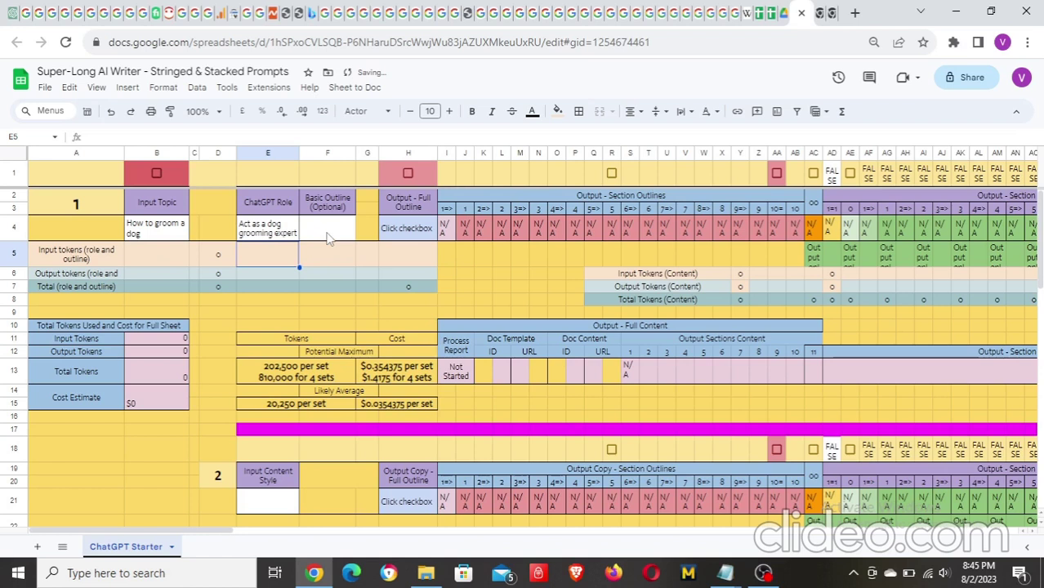
- Examine the Basic Outline cell, the Section Outlines in row 4 and the Section 2 and 3 Subtitles headers of set 1
click(337, 229)
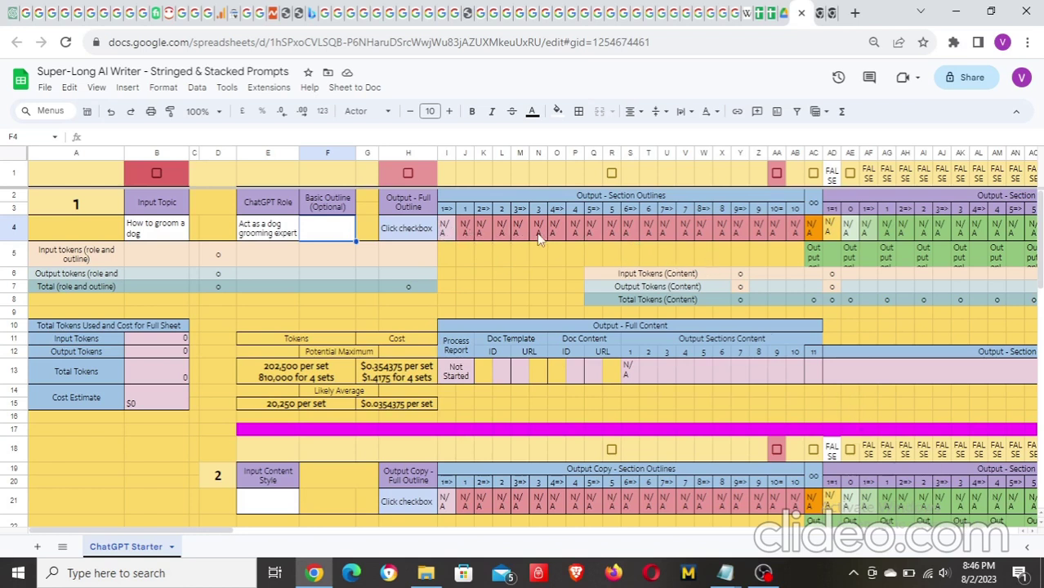
click(796, 230)
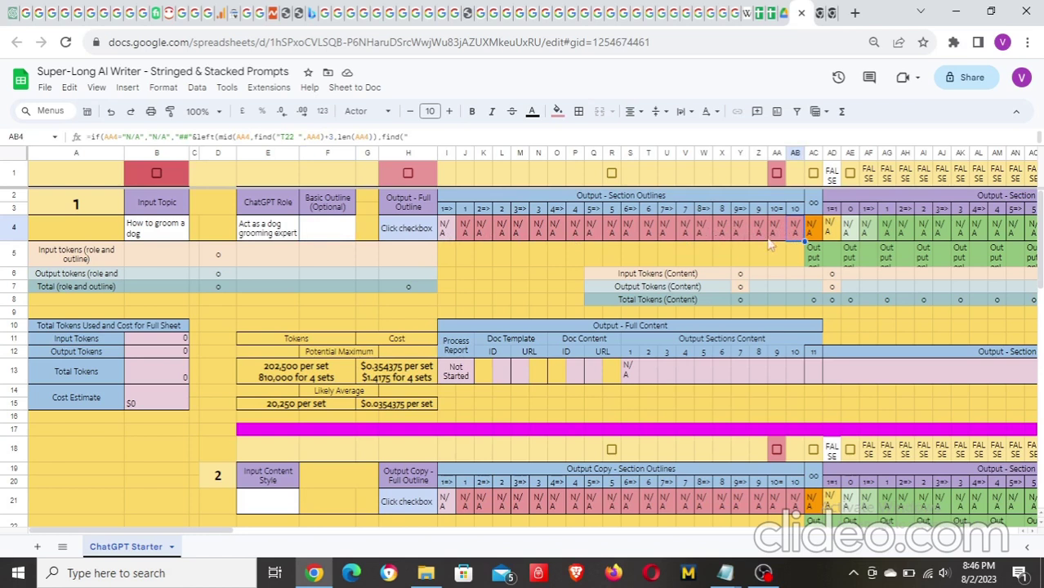
click(1036, 532)
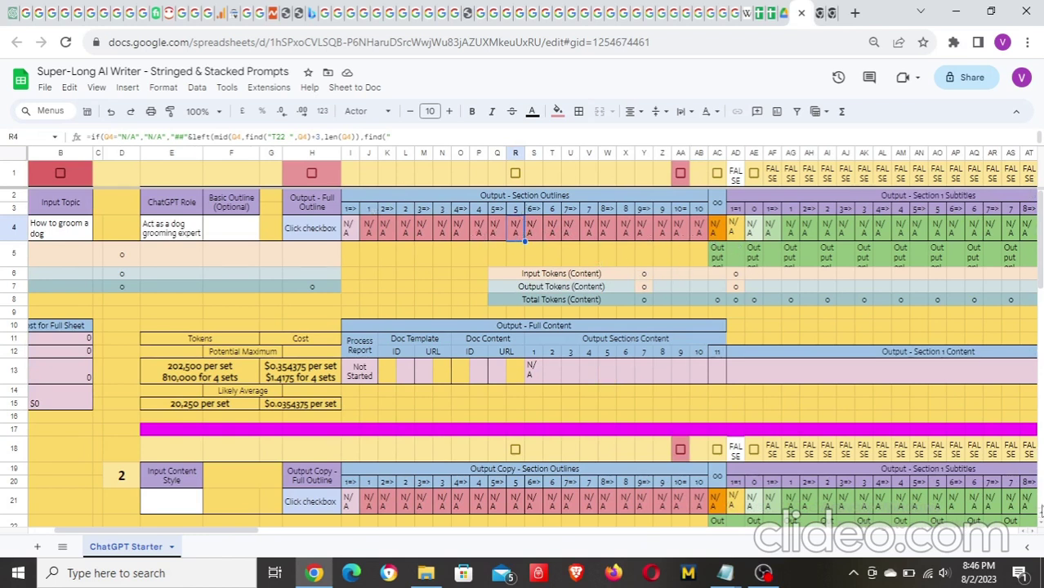
scroll(1035, 535, right, 10)
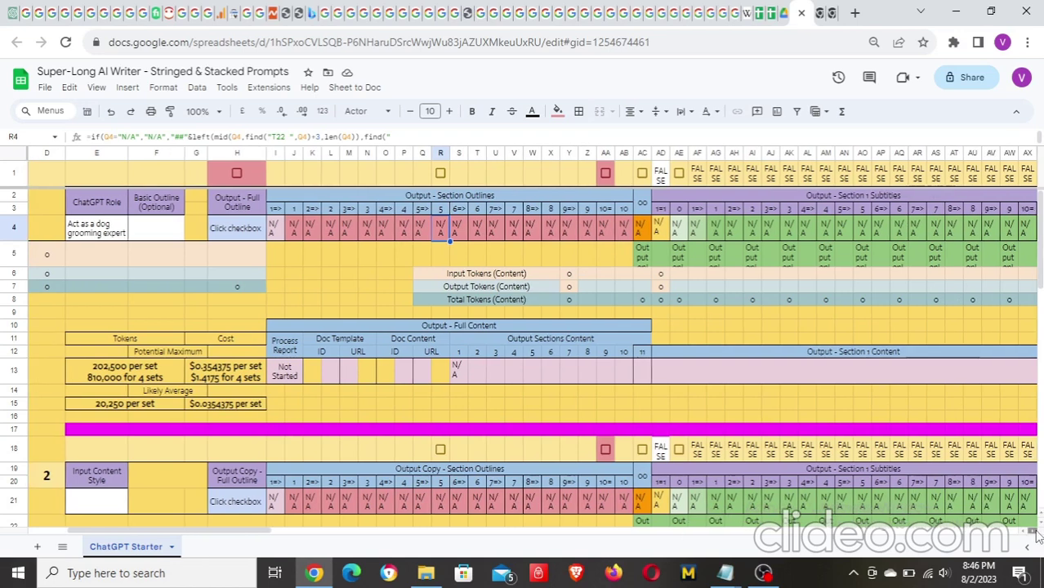
scroll(1035, 535, right, 5)
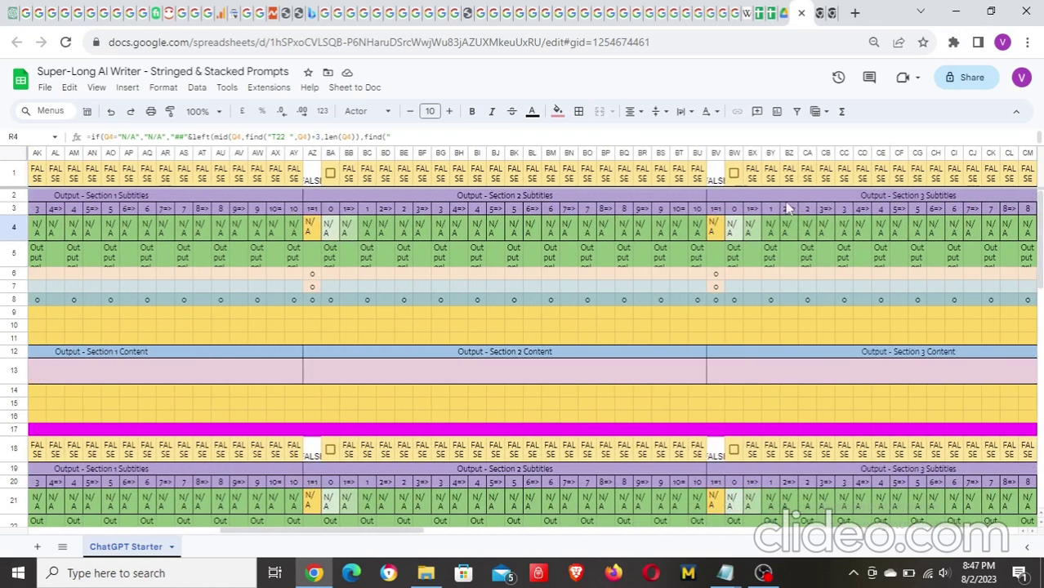
click(948, 197)
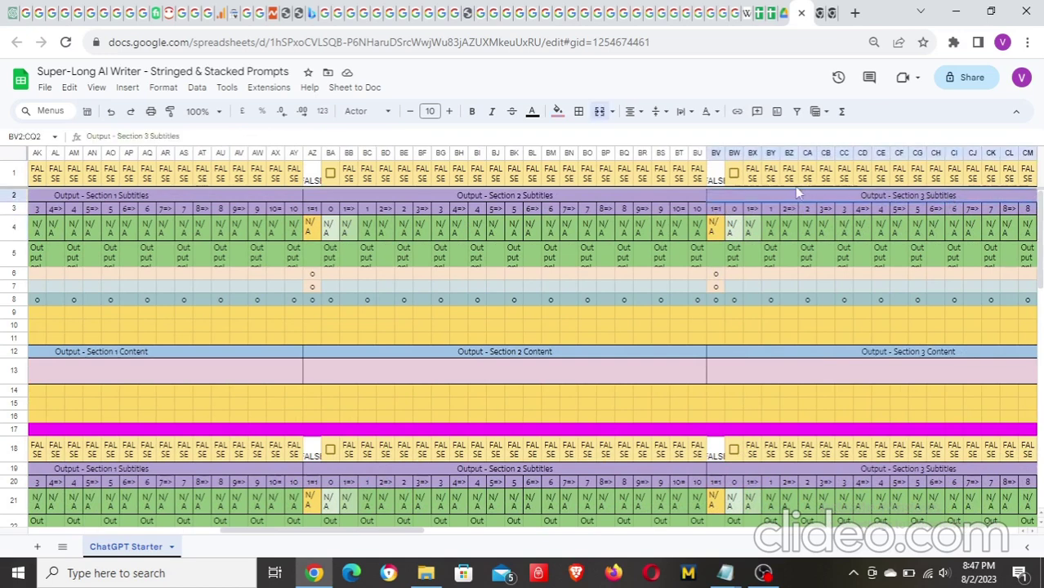
click(557, 195)
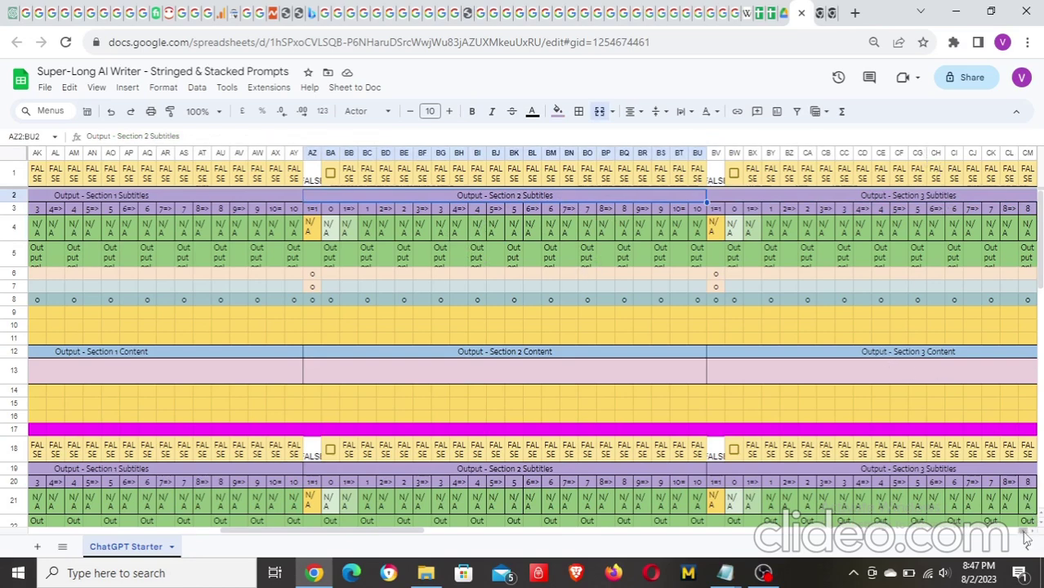
scroll(1024, 537, left, 3)
scroll(1024, 538, left, 6)
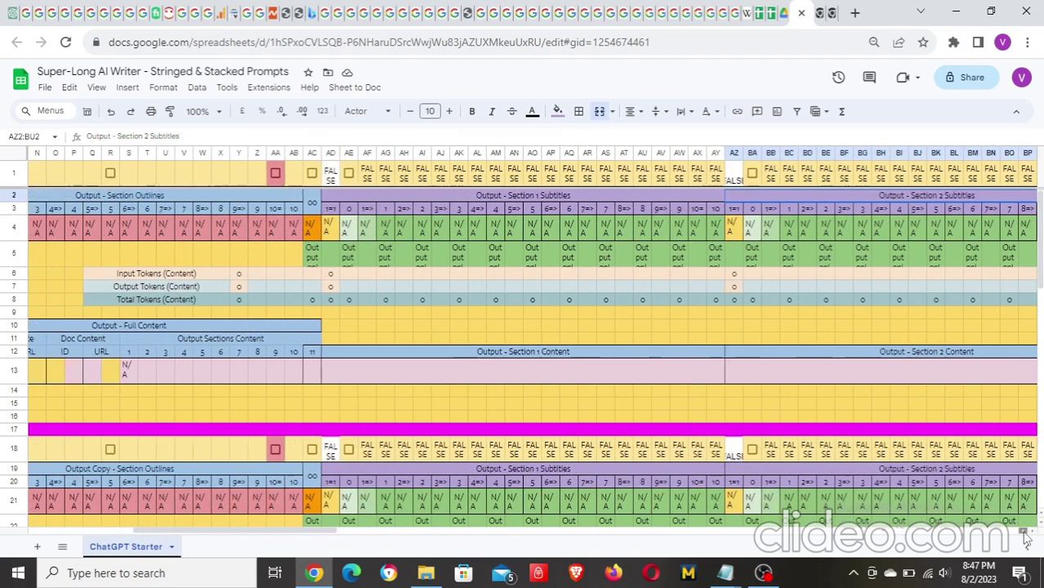
scroll(1026, 537, left, 1)
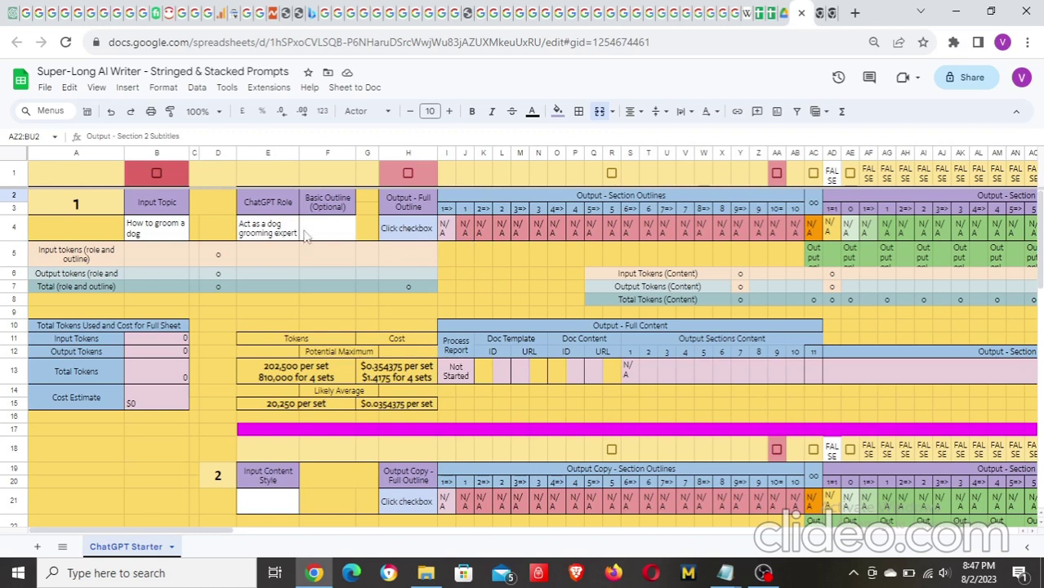
- Try a basic outline in cell F4 with "# title" and a "##" line below it, and clear the cell again
click(335, 232)
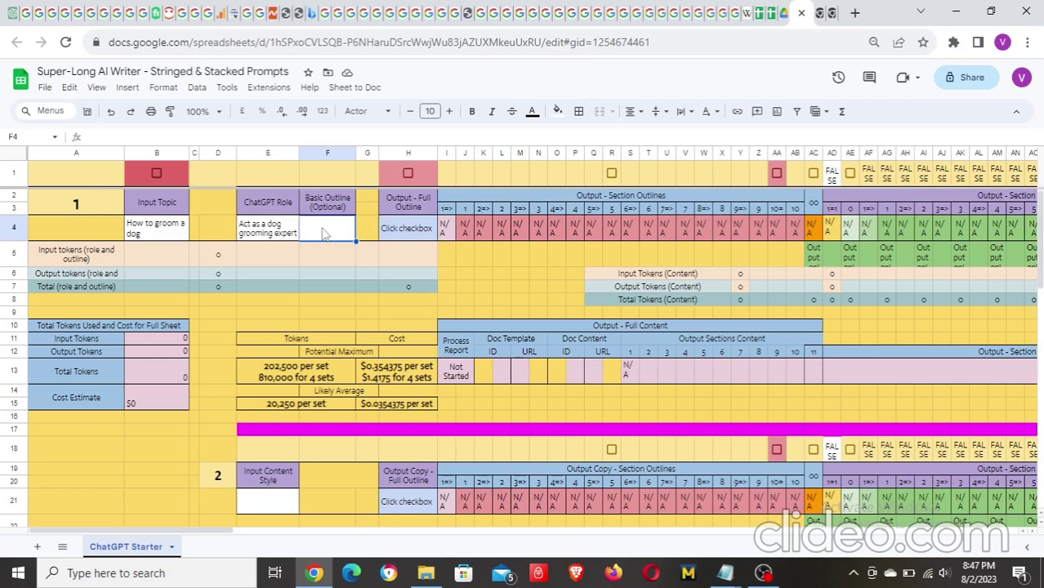
text(#)
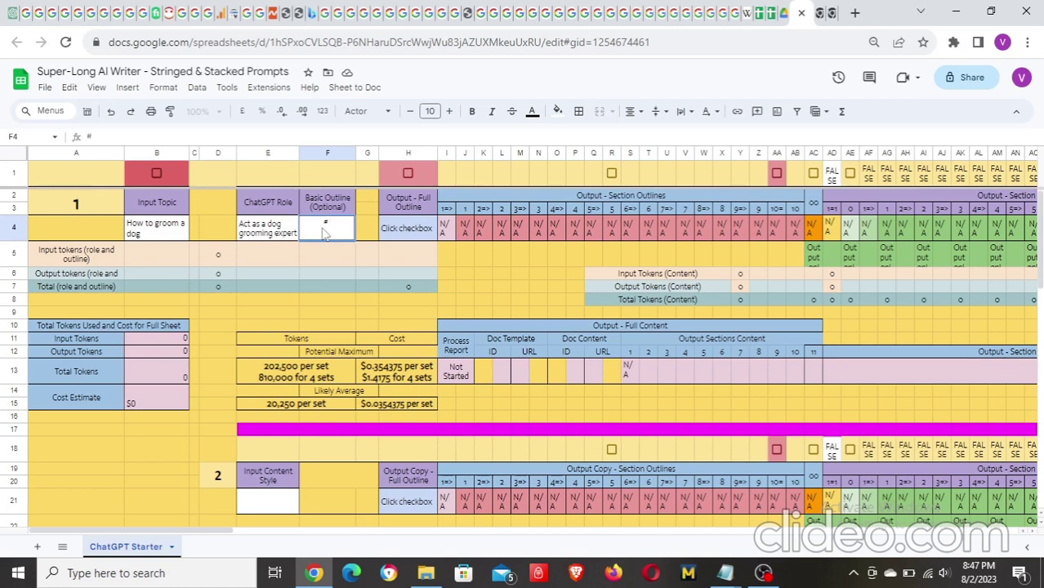
text(title)
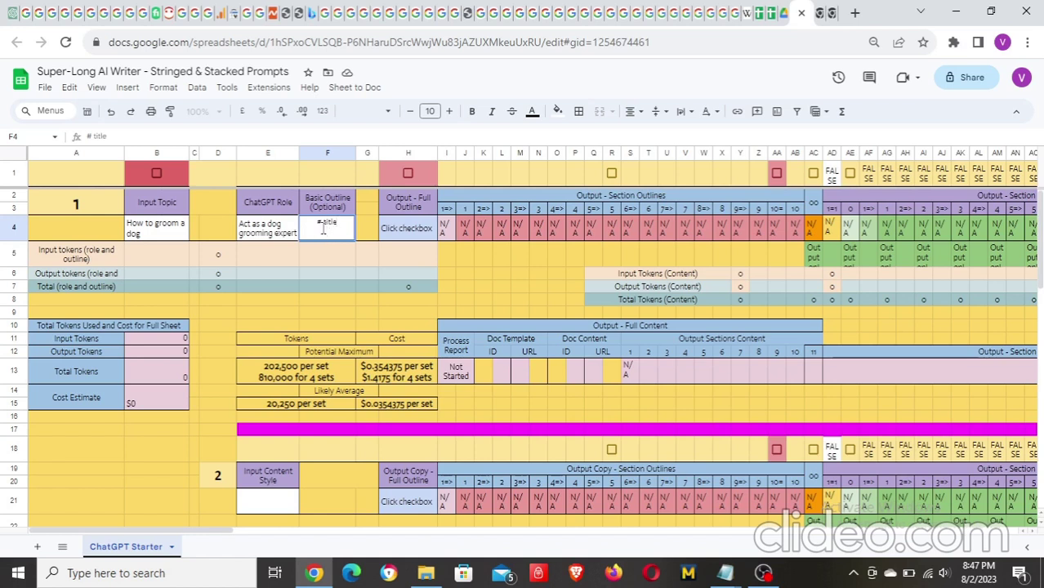
key(alt+Return)
text(##)
key(BackSpace)
key(BackSpace)
key(BackSpace)
key(BackSpace)
key(BackSpace)
key(BackSpace)
key(BackSpace)
key(BackSpace)
key(BackSpace)
key(BackSpace)
click(406, 240)
click(258, 232)
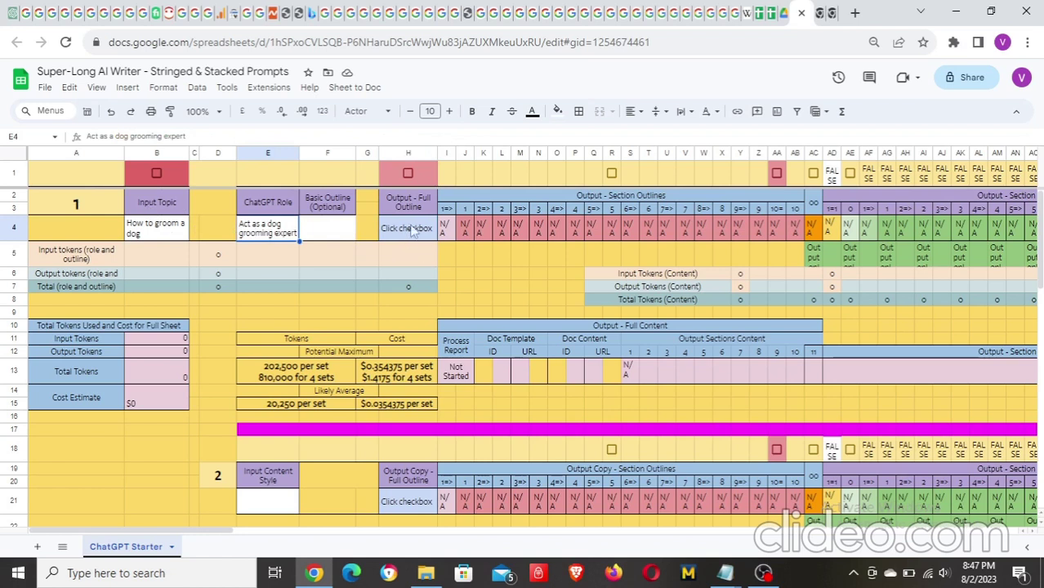
- Tick the checkbox in cell B1 above set 1's Input Topic
click(156, 174)
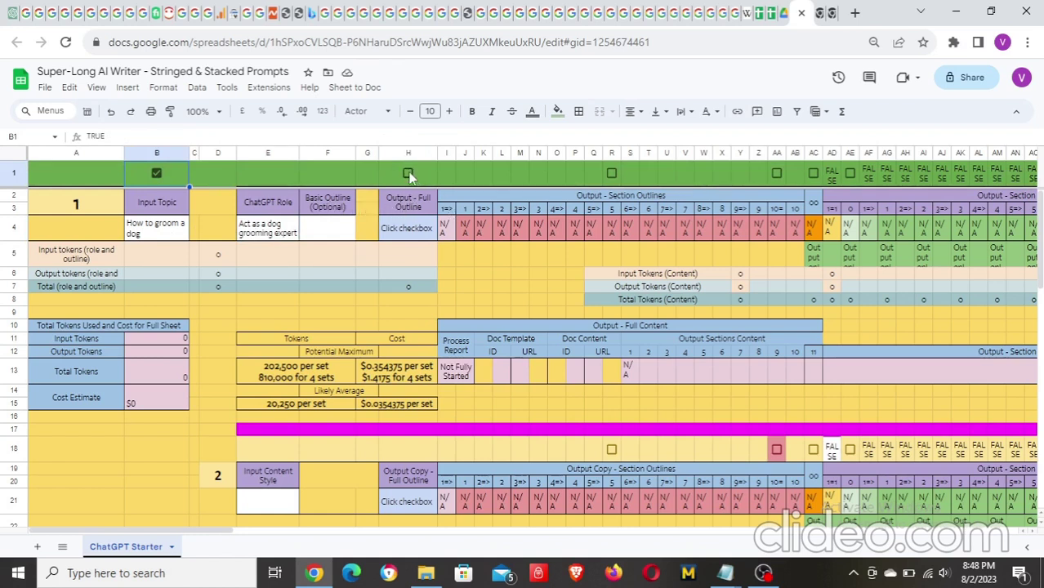
- Tick the checkbox in cell H1 above set 1's Output - Full Outline to generate the outline
click(407, 174)
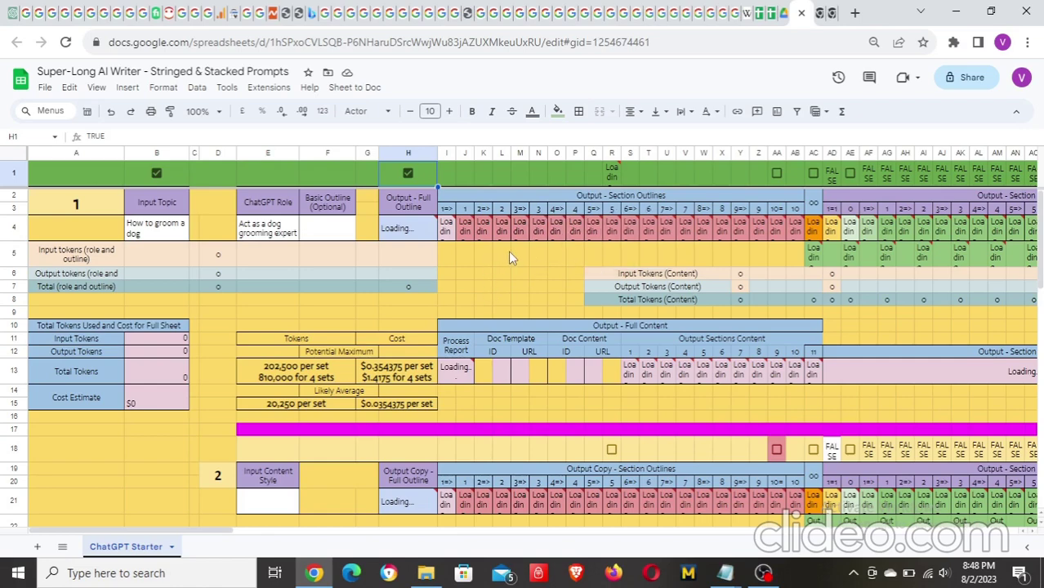
scroll(508, 250, down, 1)
scroll(508, 251, down, 2)
scroll(509, 258, down, 1)
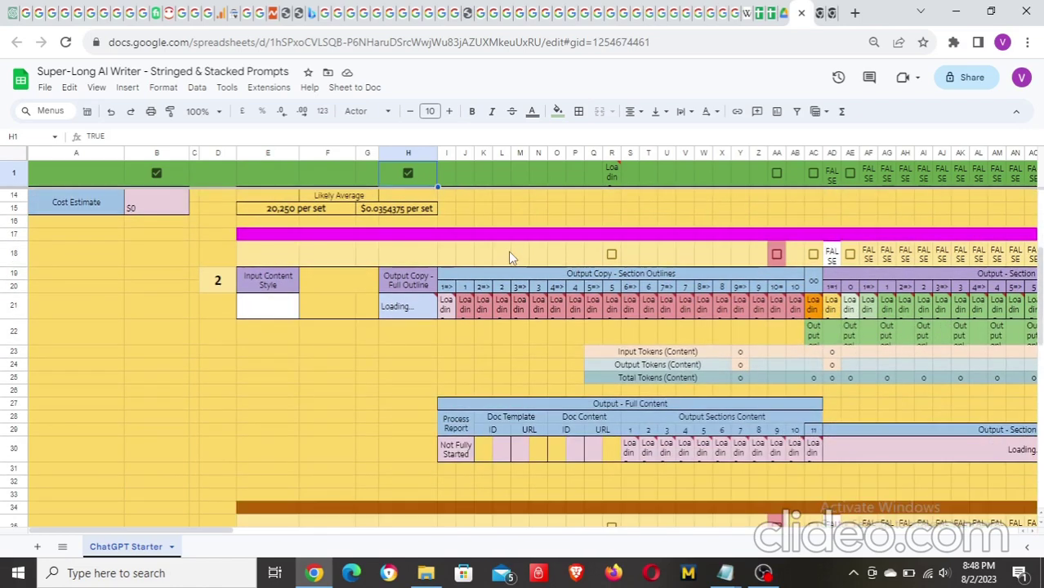
scroll(510, 258, up, 4)
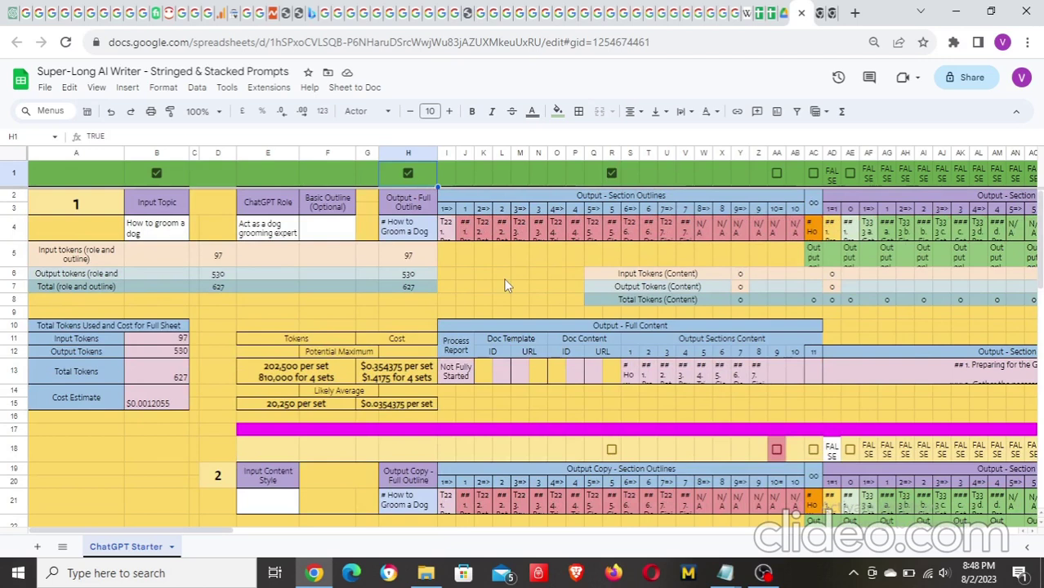
- Examine set 1's section outlines, the full sheet's token totals and cost estimate, and the token counts of the full outline in column H
click(689, 234)
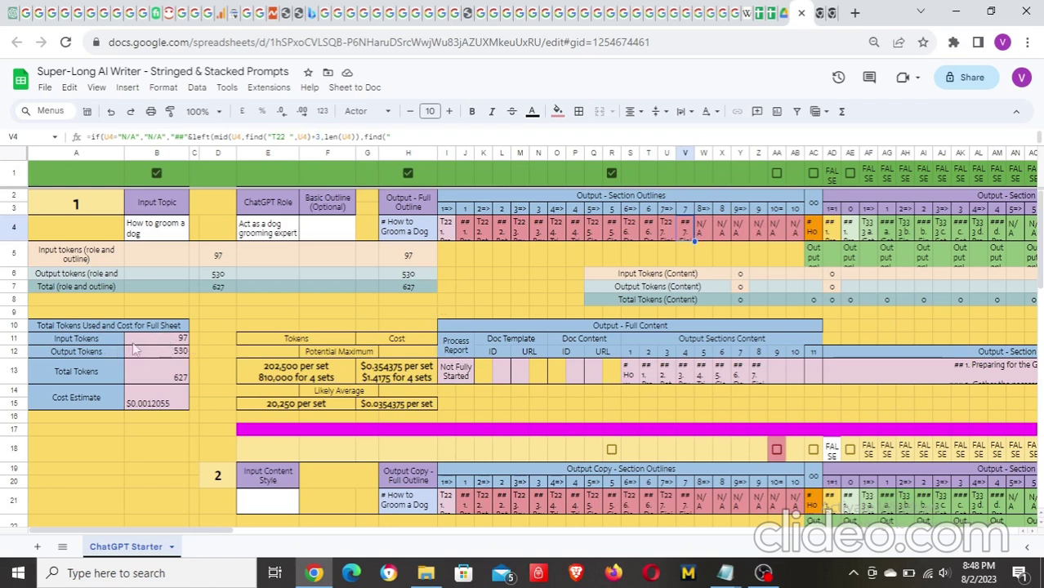
click(181, 338)
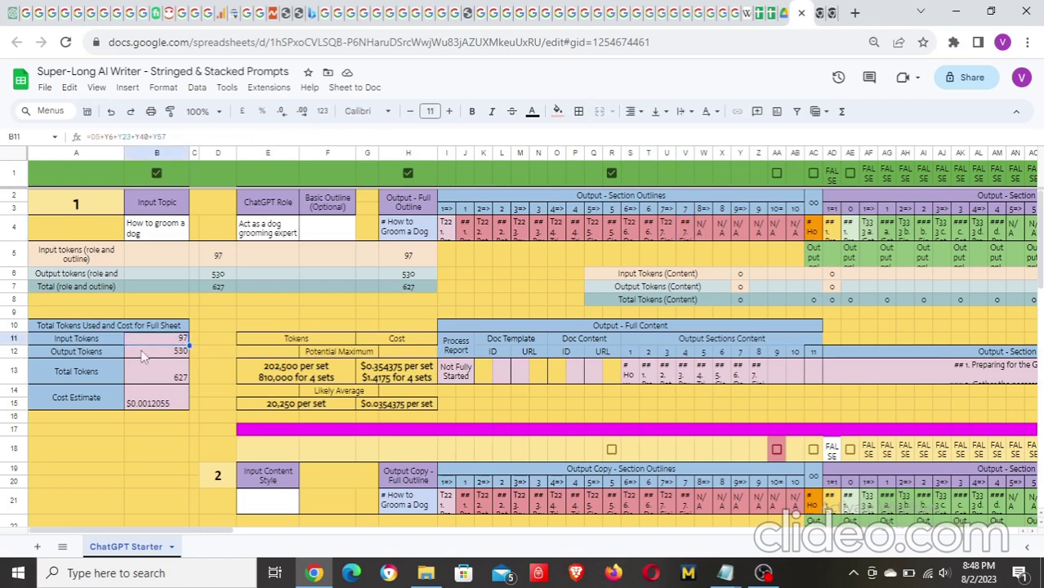
click(170, 353)
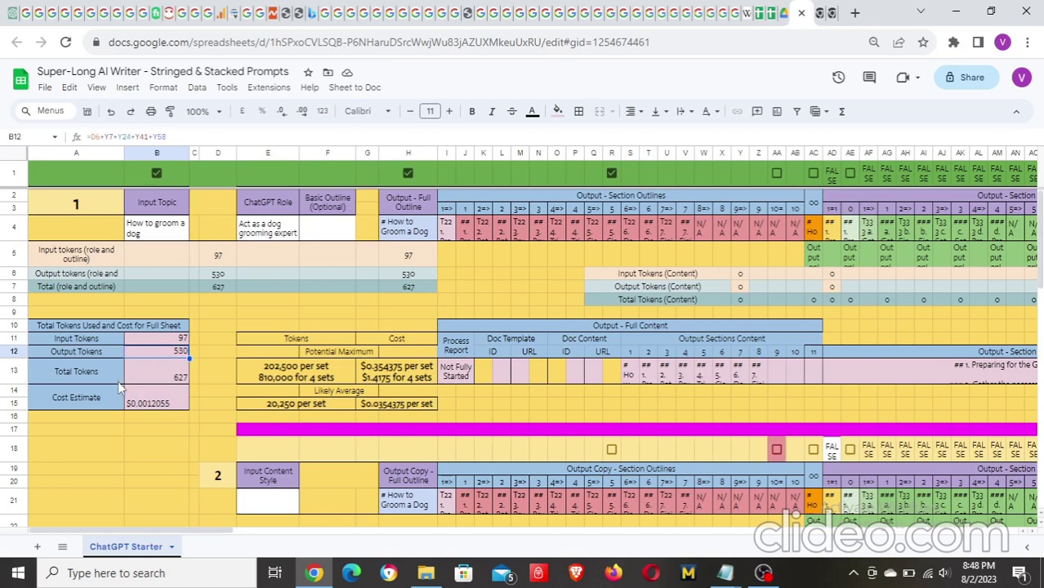
click(161, 380)
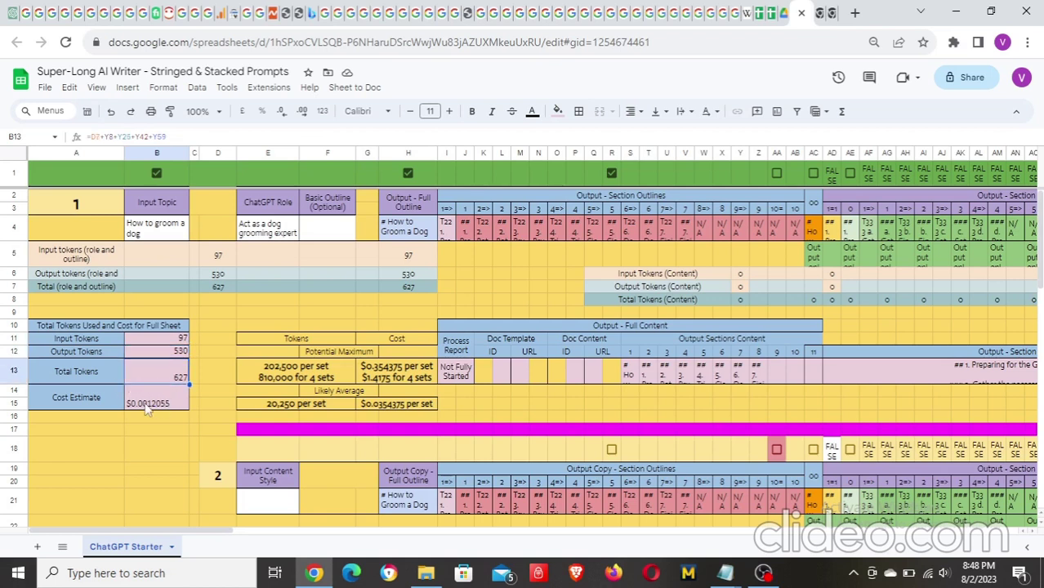
click(168, 406)
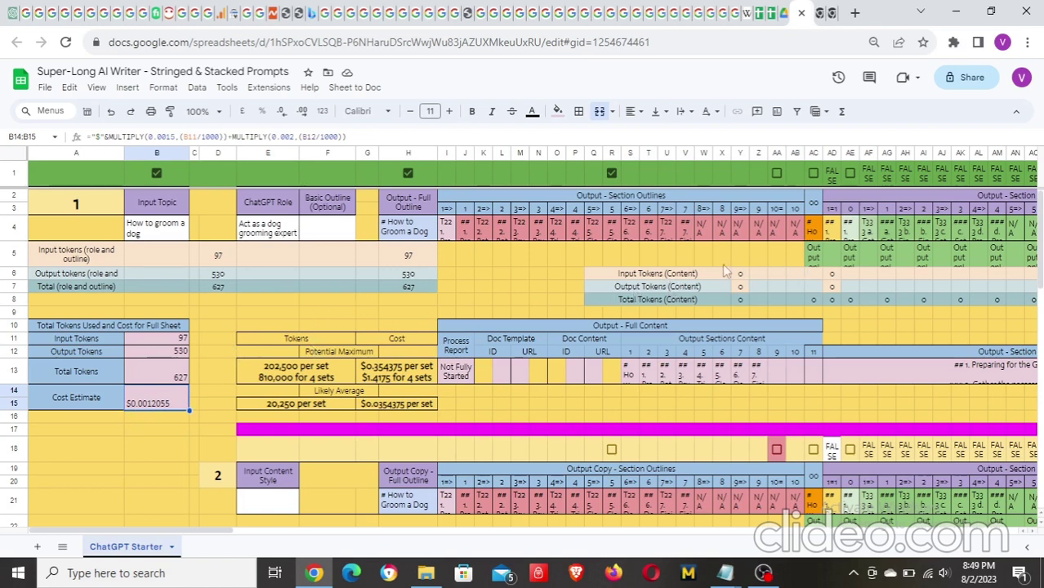
click(414, 273)
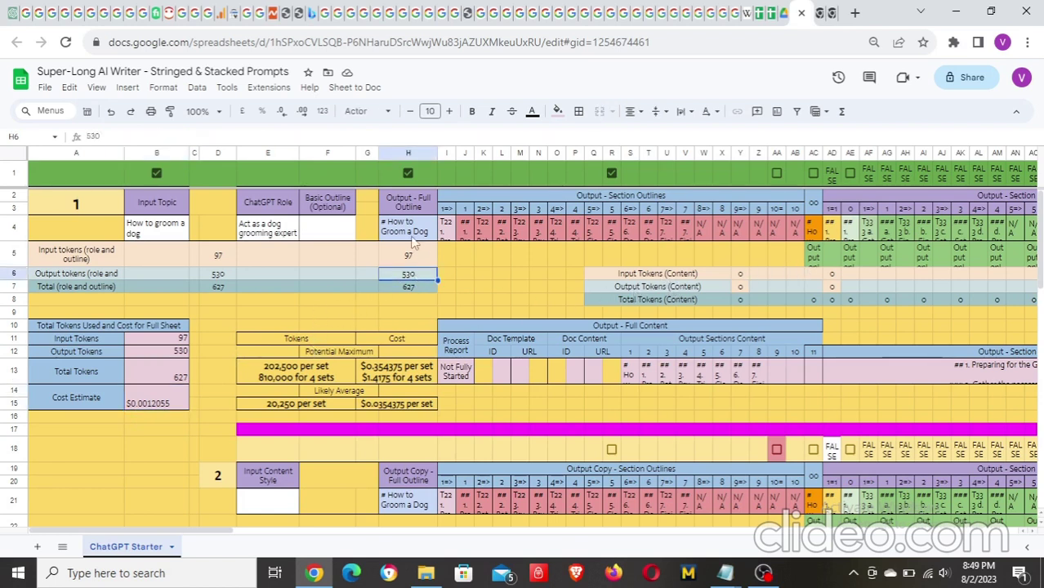
click(418, 258)
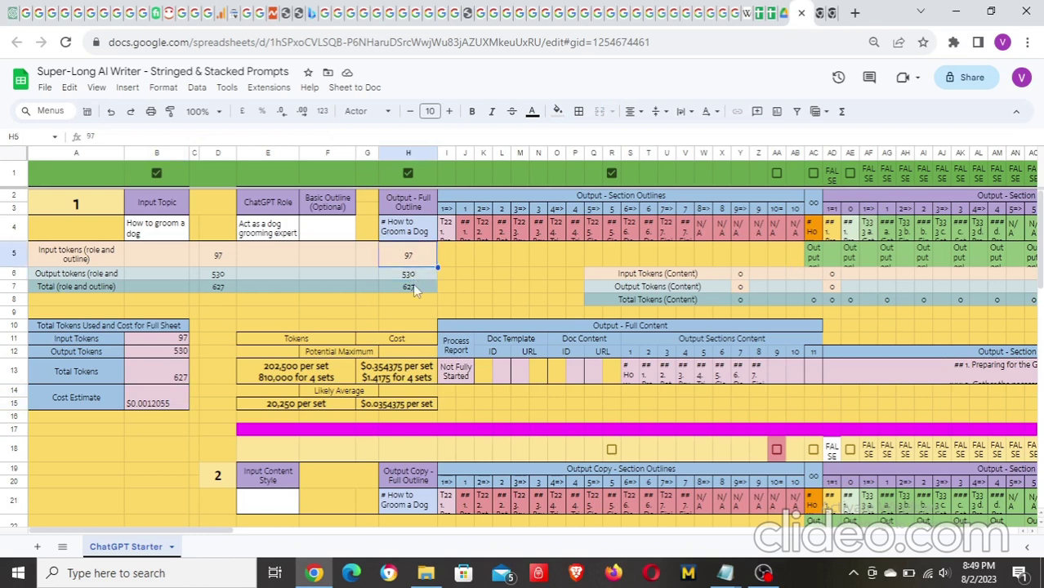
click(412, 275)
click(415, 236)
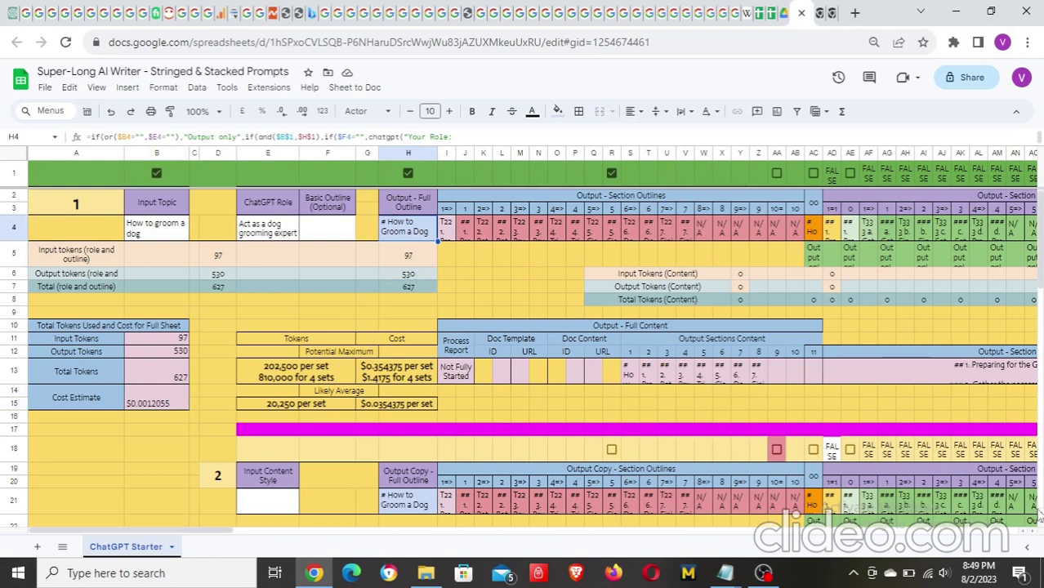
- Tick the checkbox in cell AA1 above set 1's Section Outlines to start generating the content of the sections
scroll(1033, 535, right, 7)
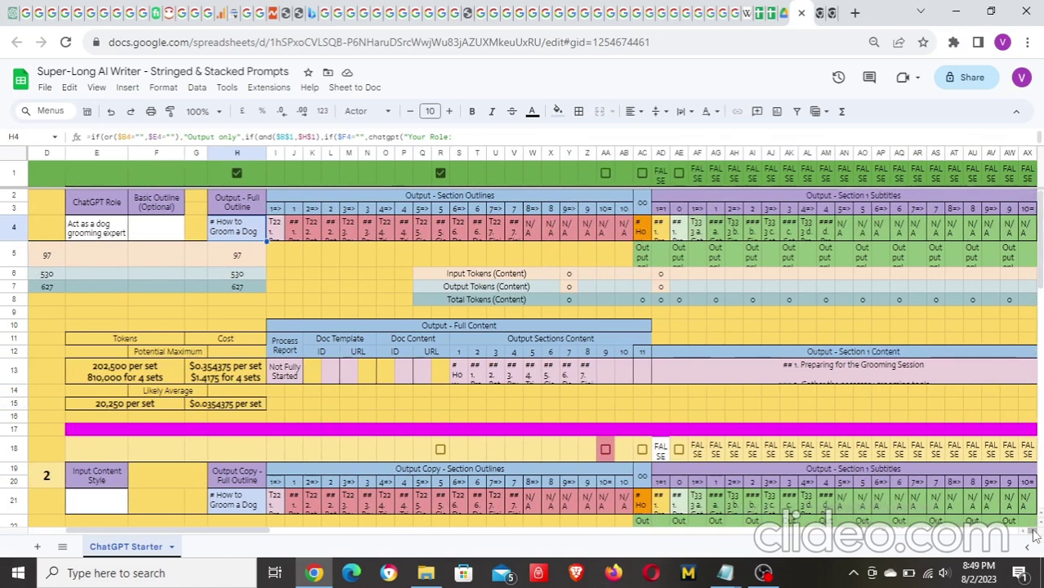
scroll(1033, 535, right, 3)
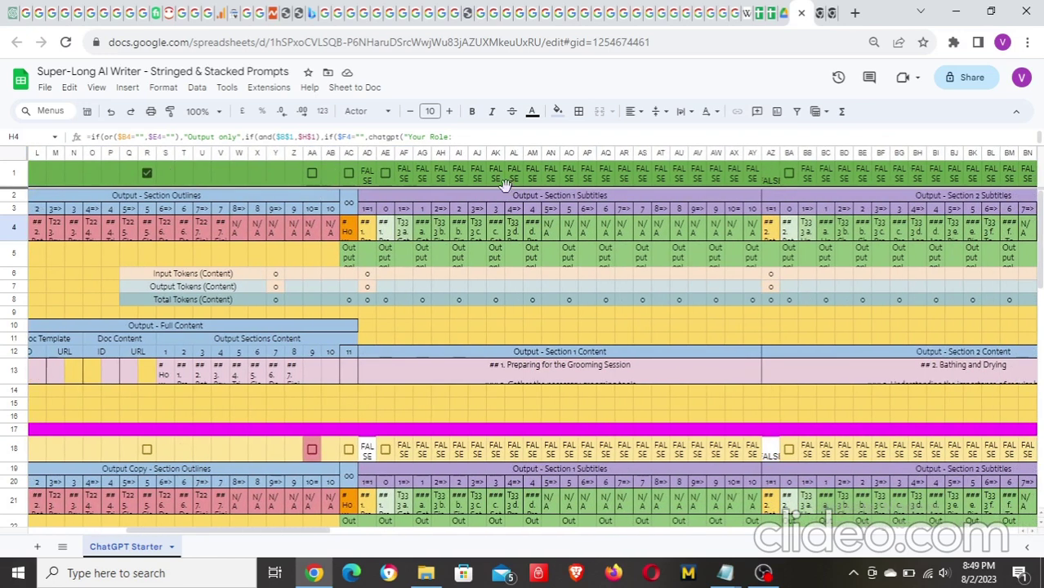
click(311, 175)
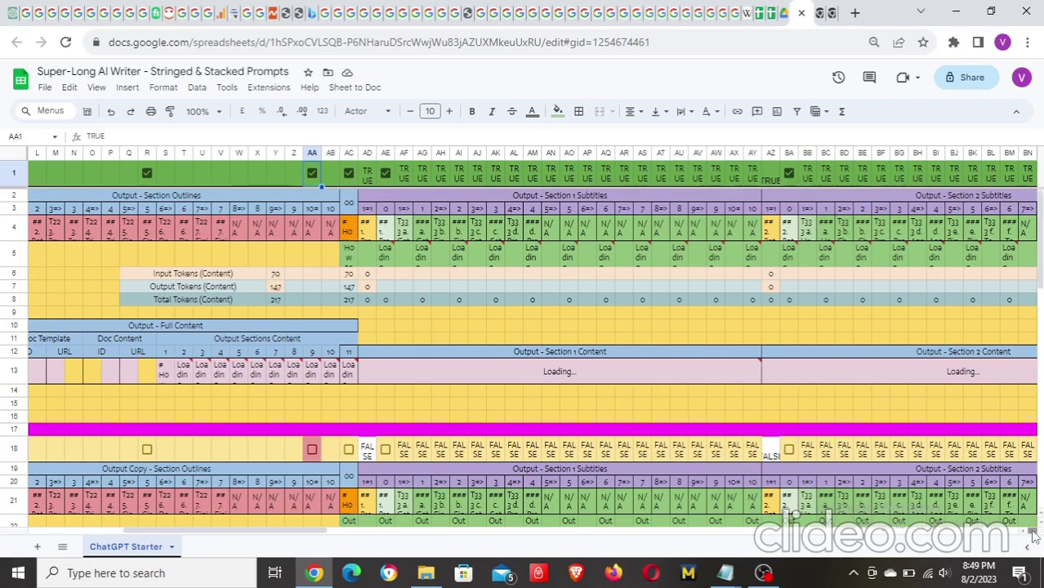
- Look over the Section 1 to 3 Subtitles of set 1 and check the input and output tokens in cells AC6 and AC7
scroll(1033, 533, right, 2)
scroll(1033, 532, right, 6)
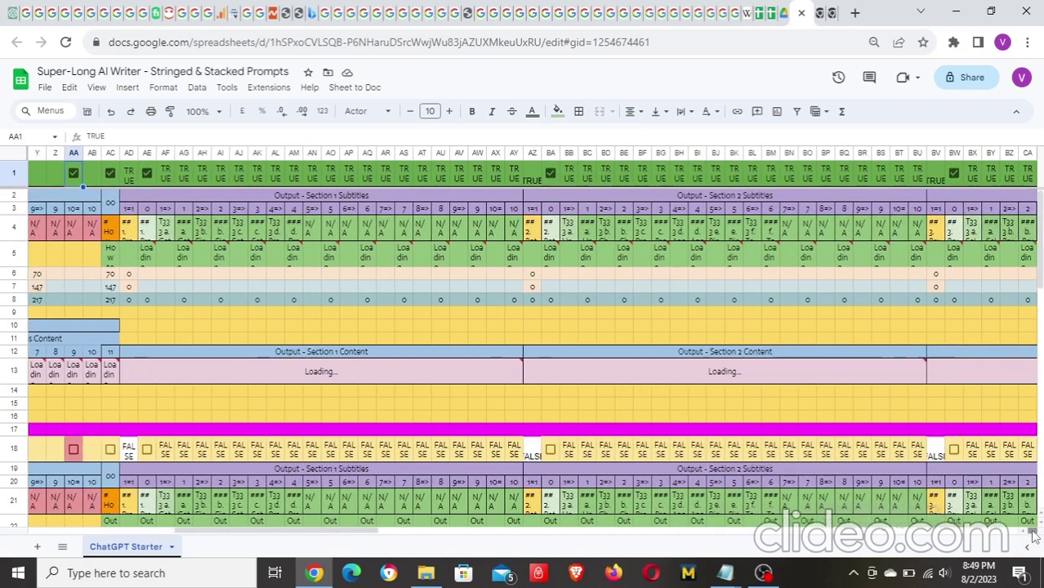
scroll(1033, 532, right, 2)
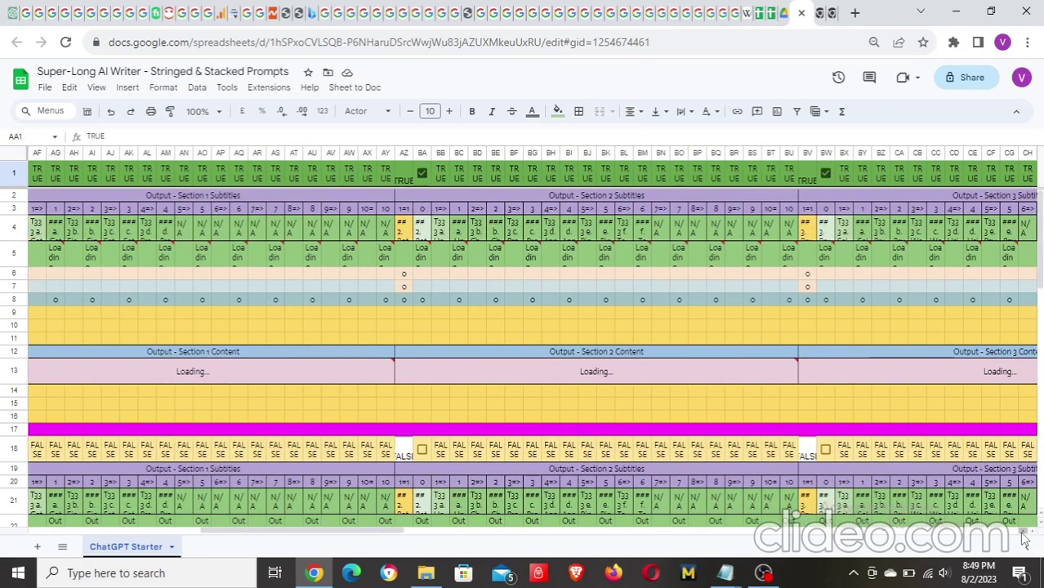
scroll(1023, 538, left, 10)
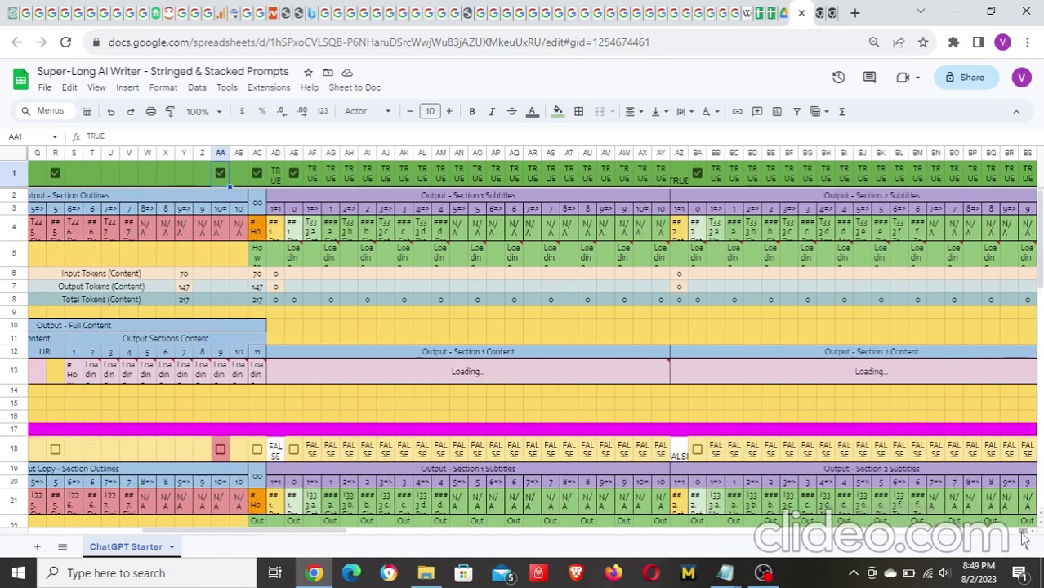
scroll(1023, 538, left, 5)
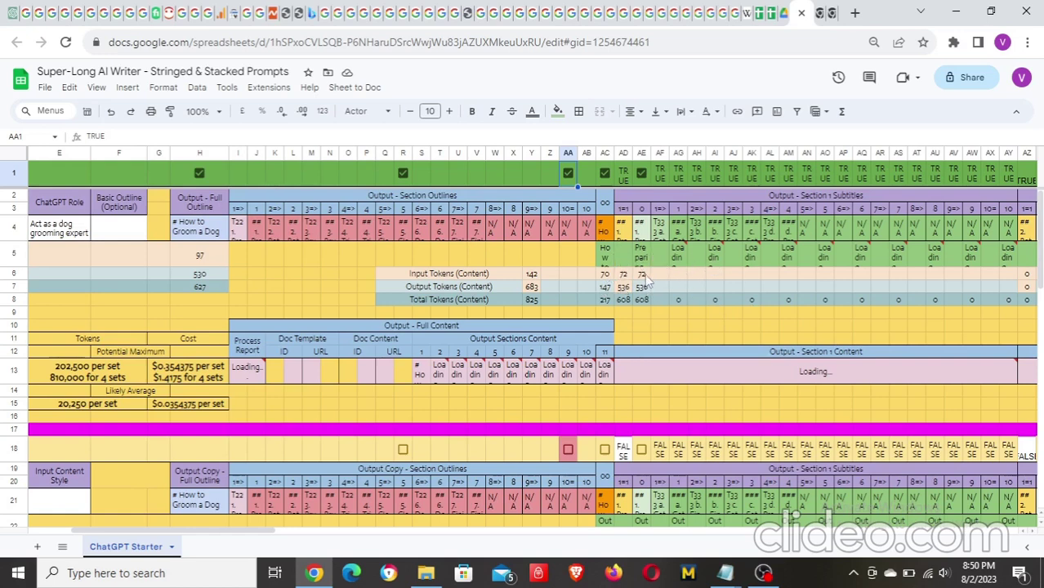
click(608, 276)
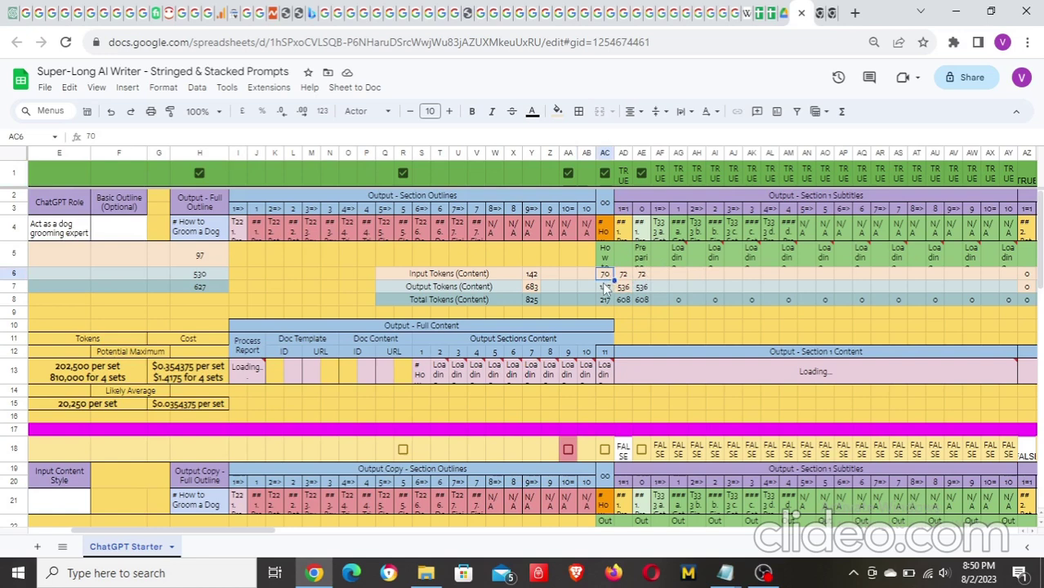
click(604, 288)
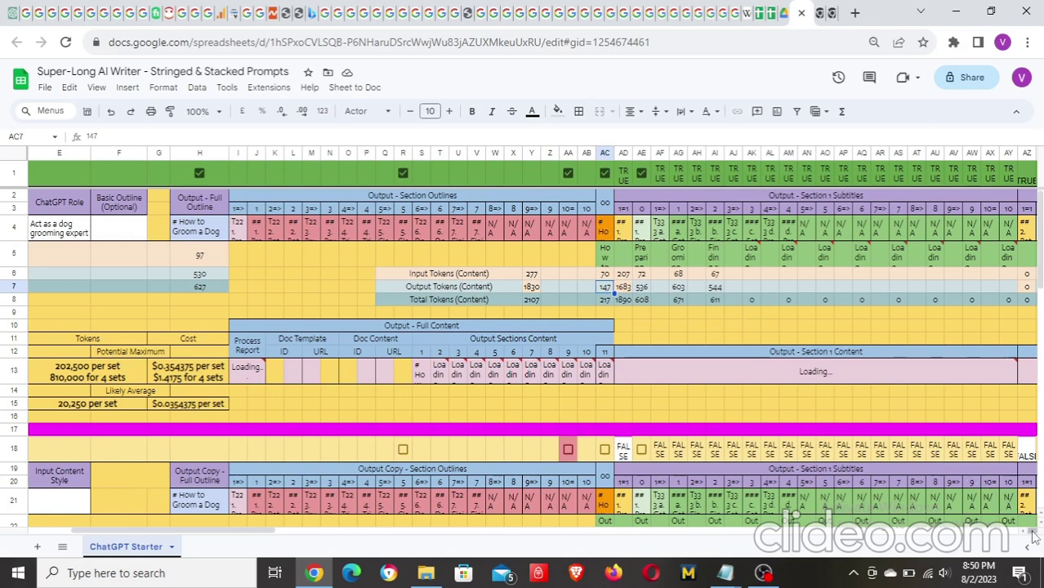
- Follow the content generation and token counts of set 1 across the Section 1 Subtitles up to Section 2
scroll(1032, 535, right, 5)
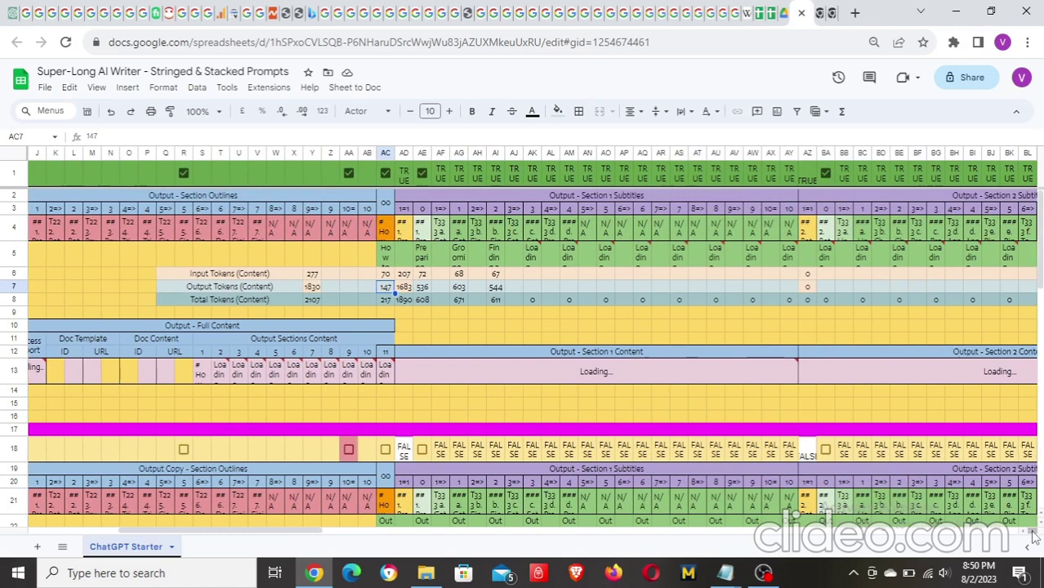
scroll(1032, 534, right, 2)
scroll(1032, 535, right, 2)
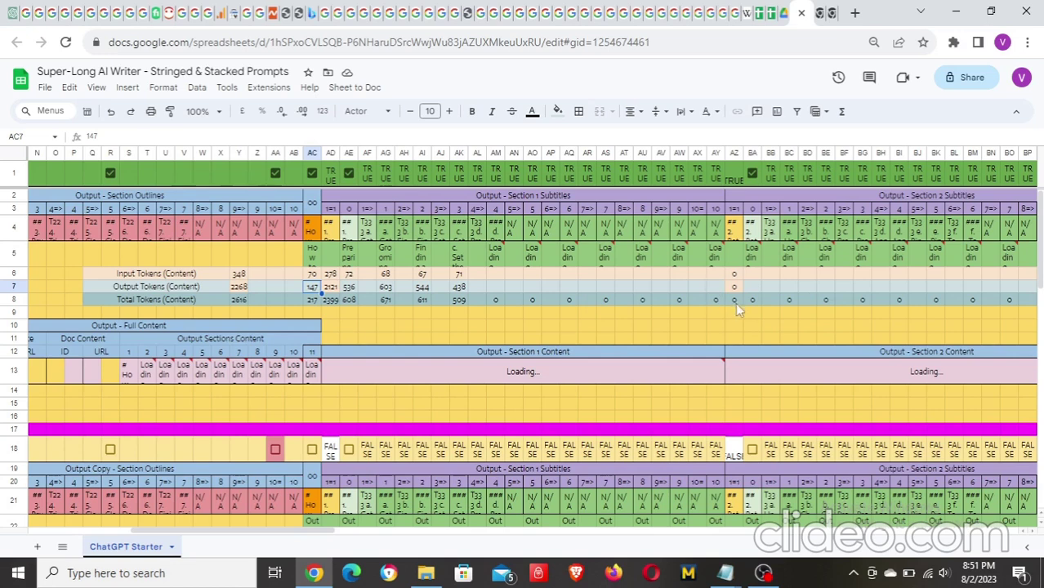
click(1033, 533)
click(1033, 533)
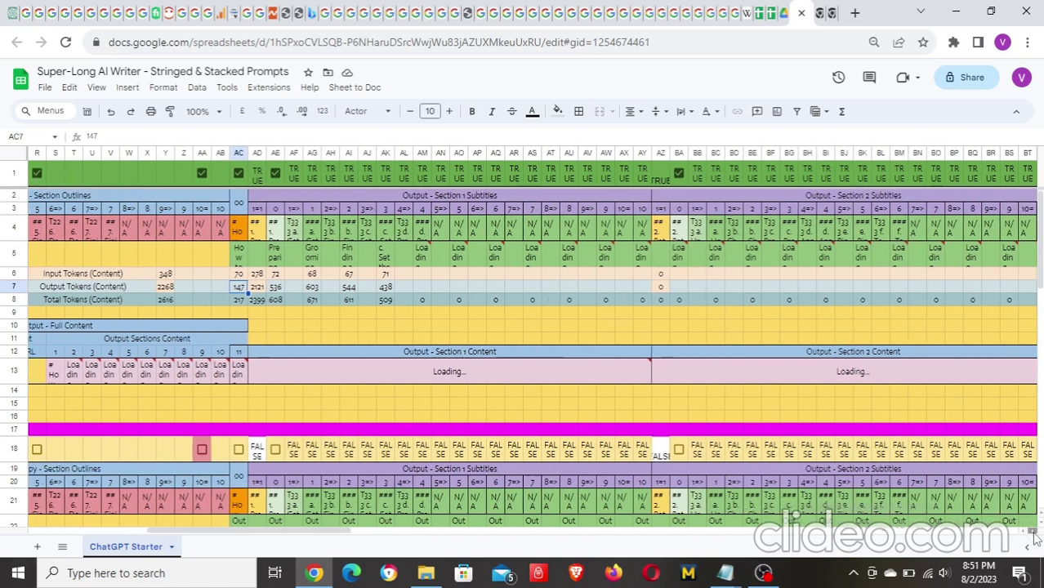
click(1033, 533)
click(1034, 533)
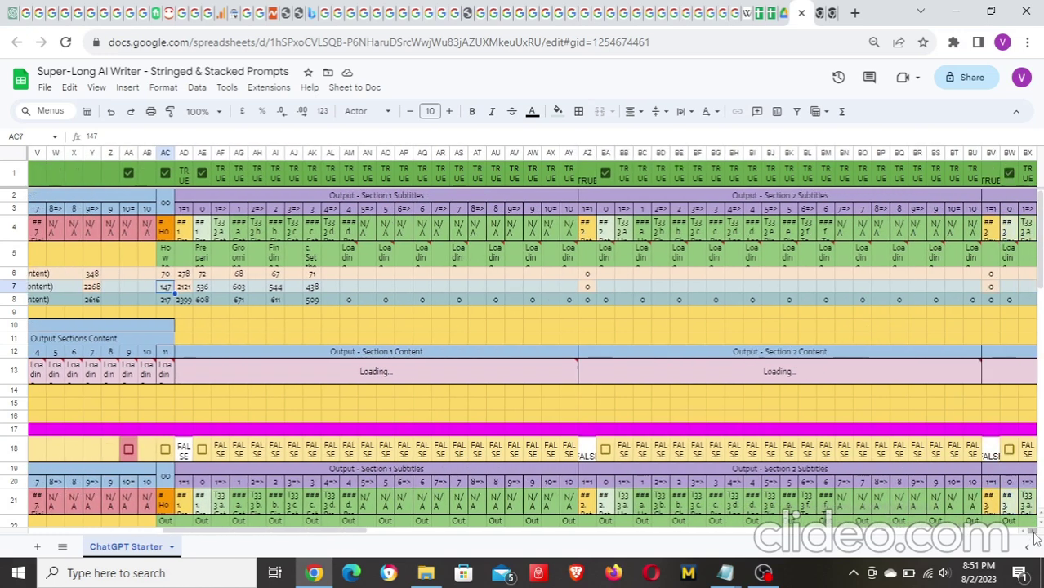
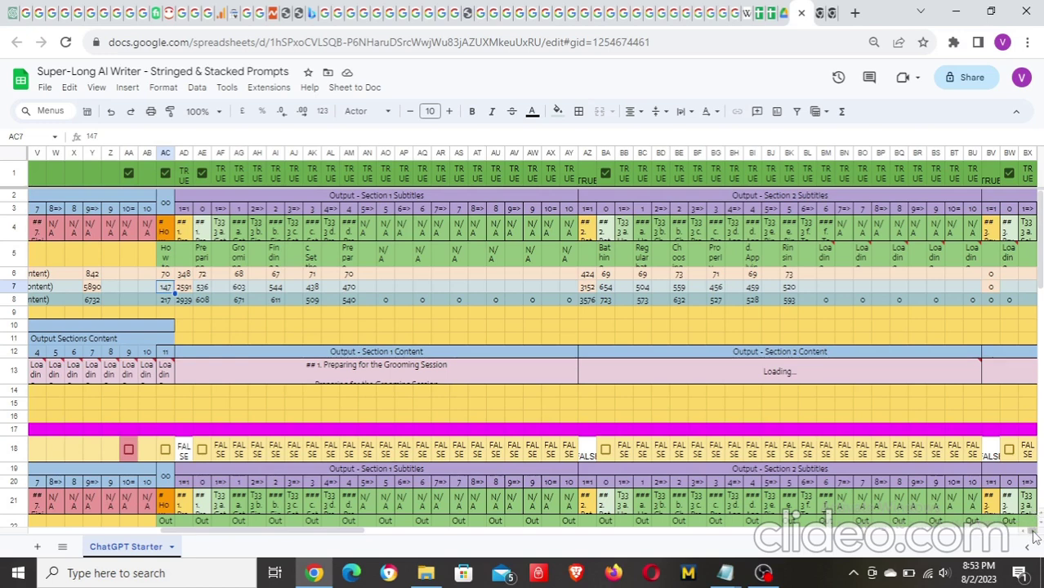
- Follow the content generation of set 1 through the Section 2 Subtitles and on to Section 3
click(1033, 532)
click(1033, 532)
click(1033, 532)
click(1033, 532)
click(1033, 531)
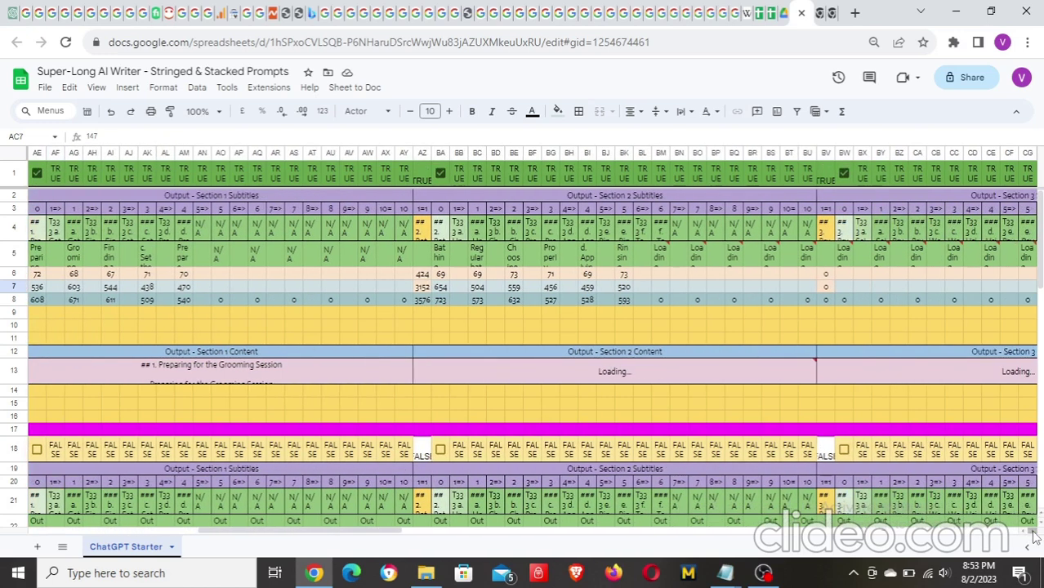
click(1033, 532)
click(1034, 531)
click(1033, 532)
click(1033, 531)
click(1033, 532)
click(1033, 532)
click(1033, 532)
drag(1033, 535, 1033, 535)
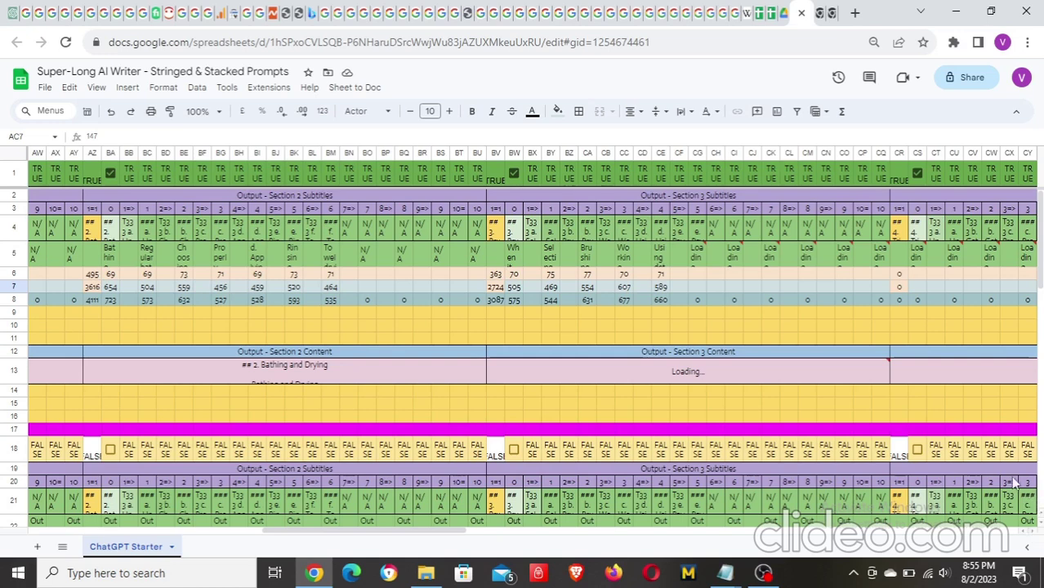
- Check the Section 3 Content of set 1 and its token counts, continuing to the Section 4 Subtitles
click(1034, 531)
click(1034, 532)
click(1035, 532)
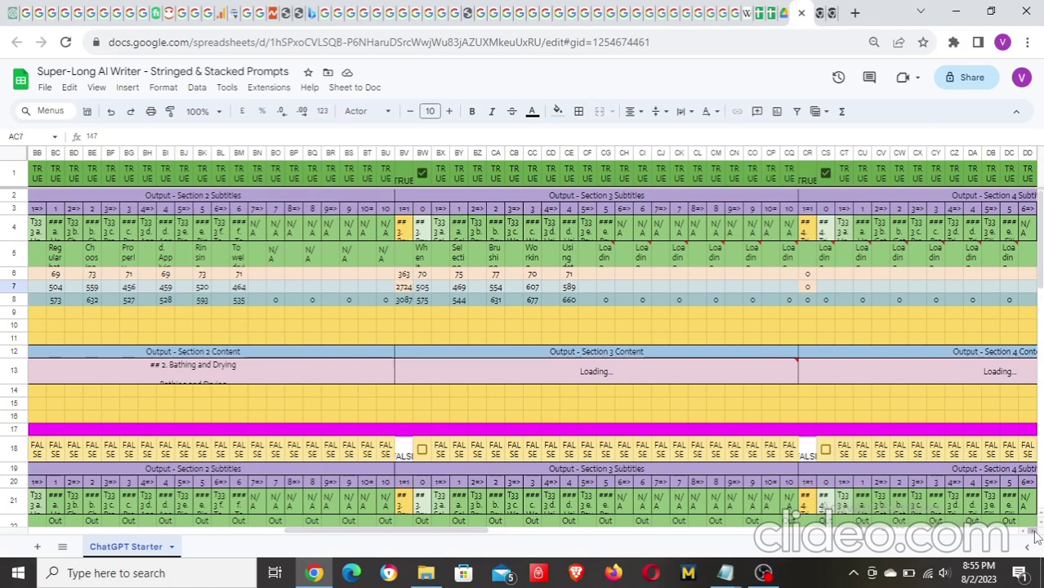
click(1035, 532)
click(1035, 533)
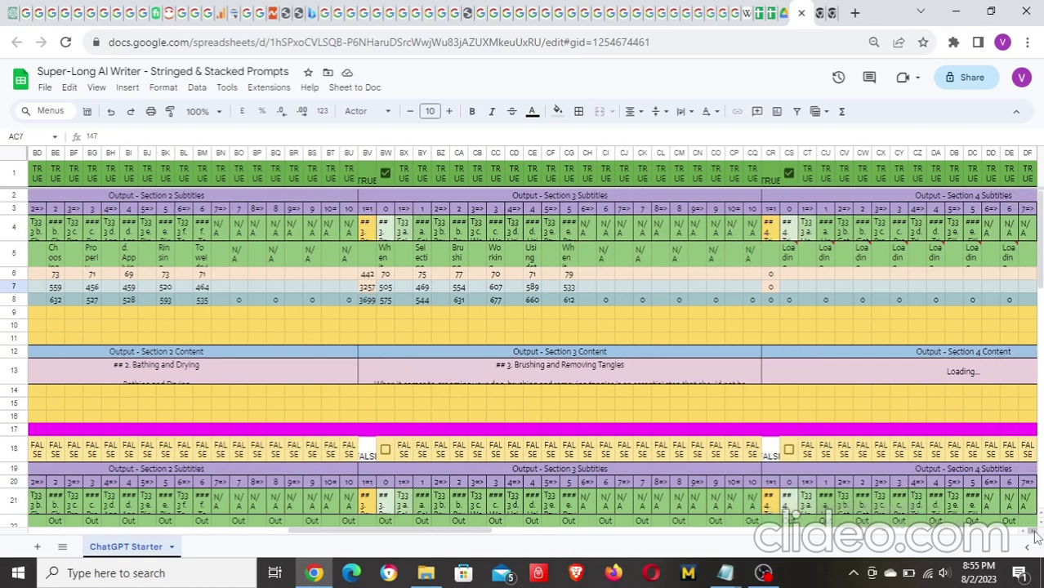
click(1035, 532)
click(1035, 531)
click(1035, 531)
click(1035, 532)
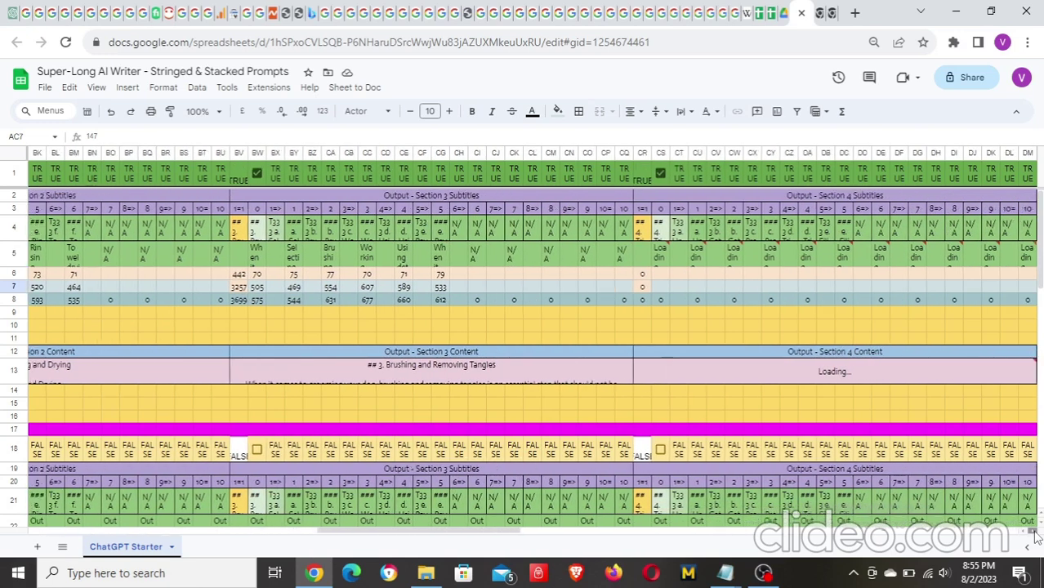
- Monitor the generation of Section 4 and Section 5 Content in set 1, continuing to the Section 6 Subtitles
click(1034, 533)
click(1034, 533)
click(1035, 532)
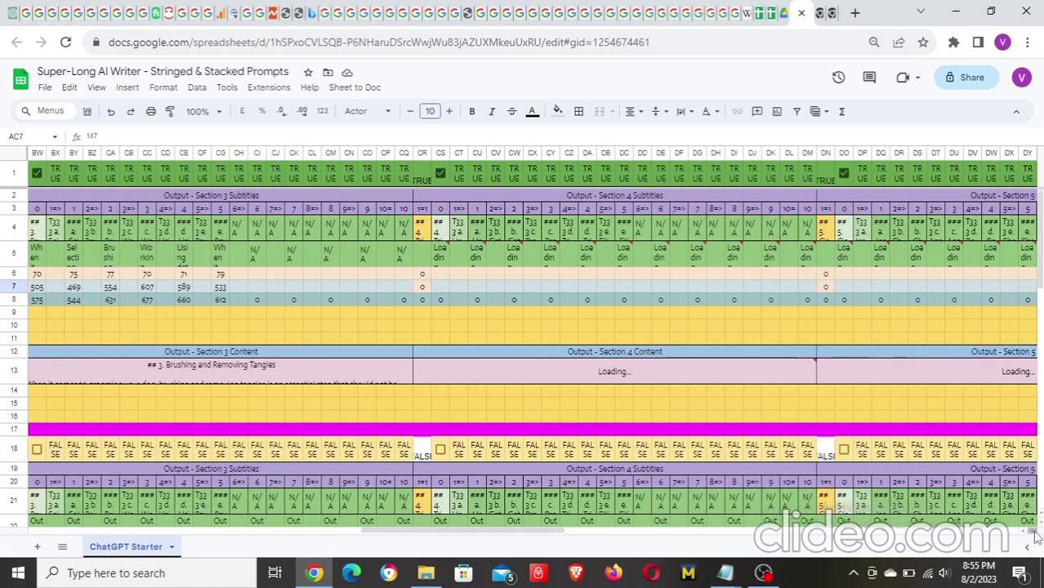
click(1035, 533)
click(1035, 532)
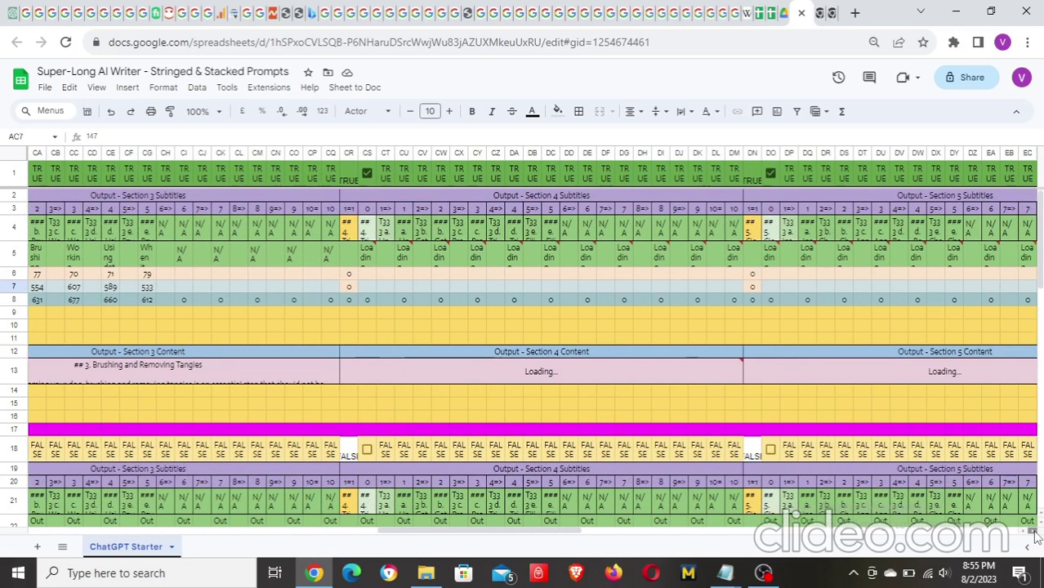
click(1034, 533)
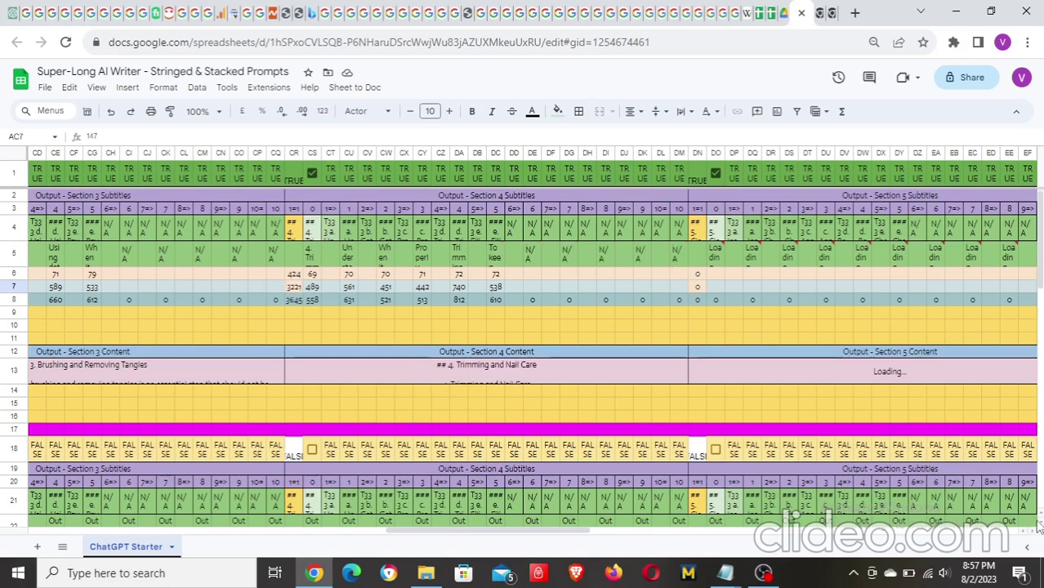
scroll(1034, 534, right, 7)
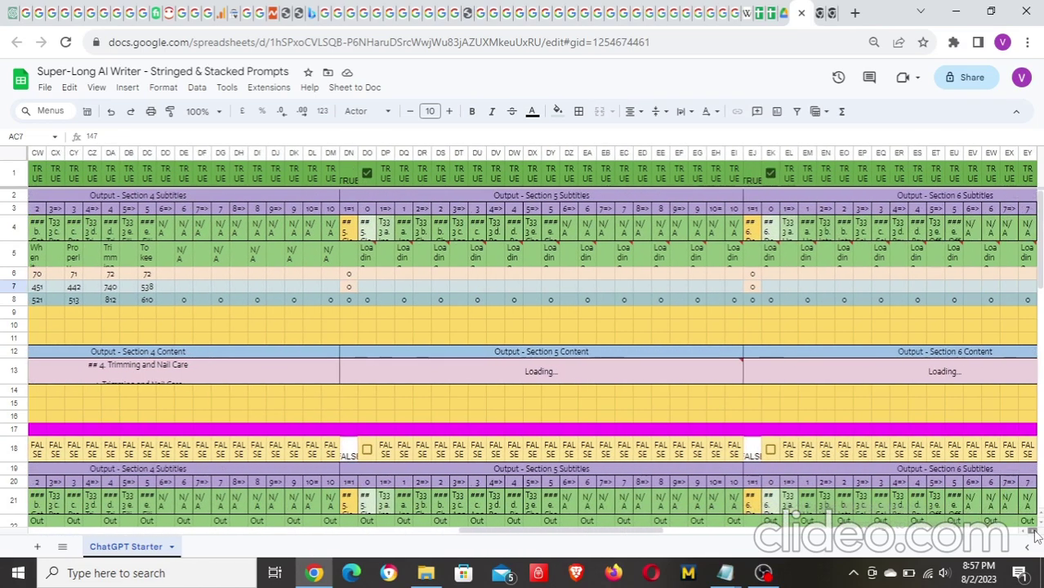
scroll(1034, 534, right, 5)
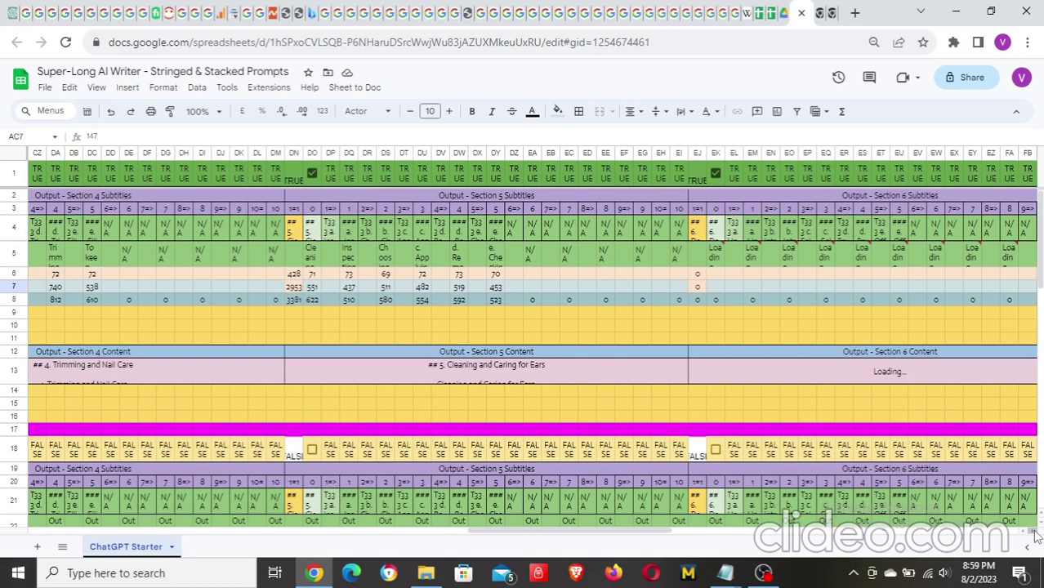
- Follow the content generation of set 1 through the Section 6 and Section 7 Subtitles, up to the section after them
click(1032, 532)
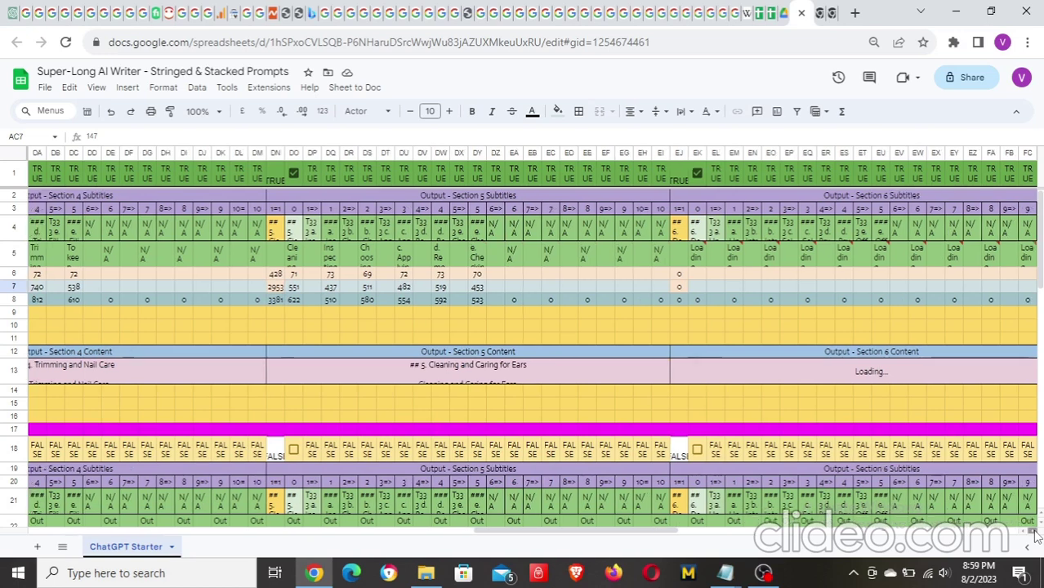
click(1031, 531)
click(1032, 531)
click(1032, 532)
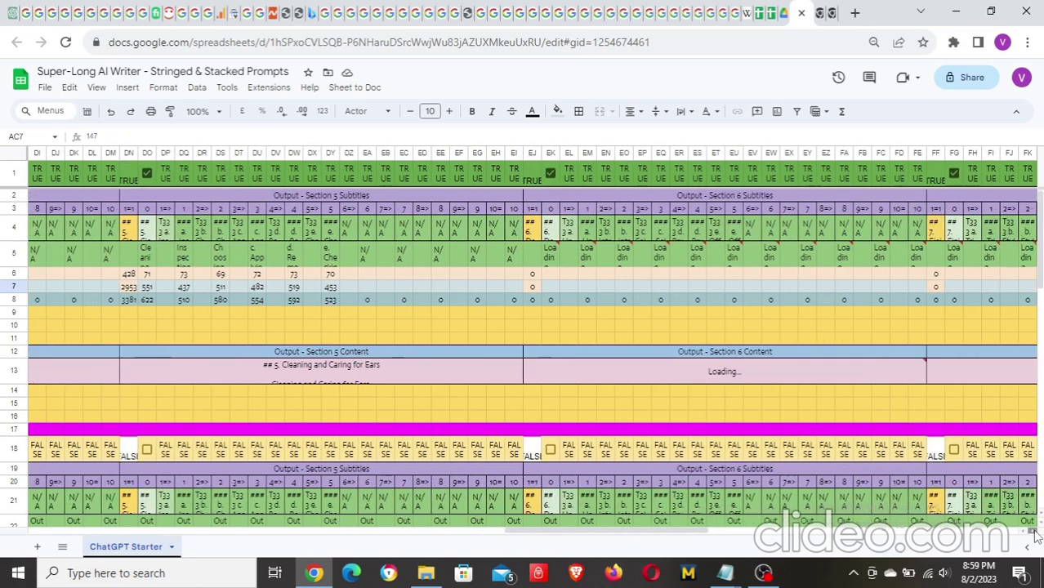
click(1032, 531)
click(1033, 532)
click(1032, 531)
click(1032, 532)
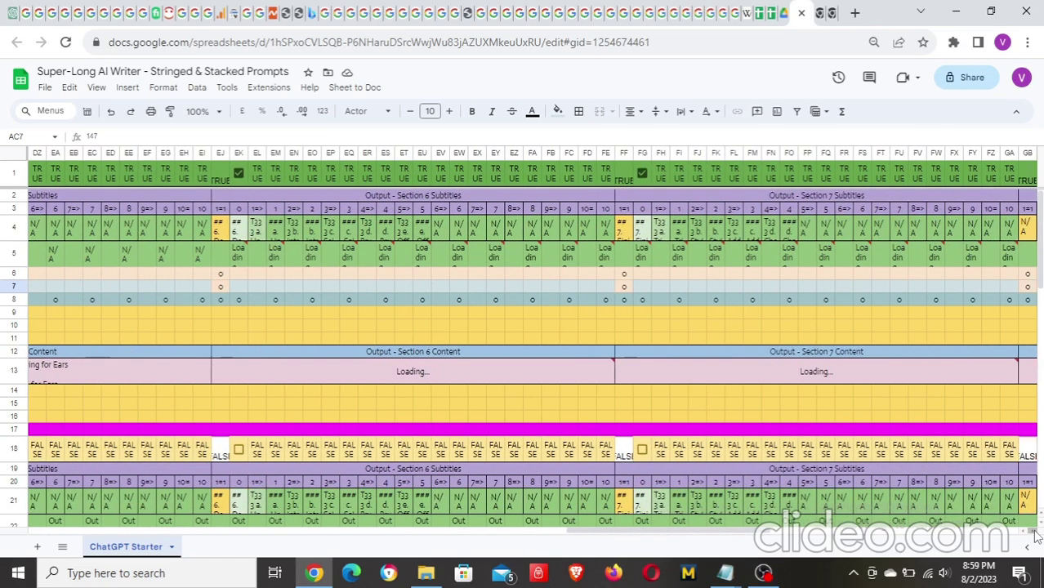
click(1032, 532)
click(1032, 532)
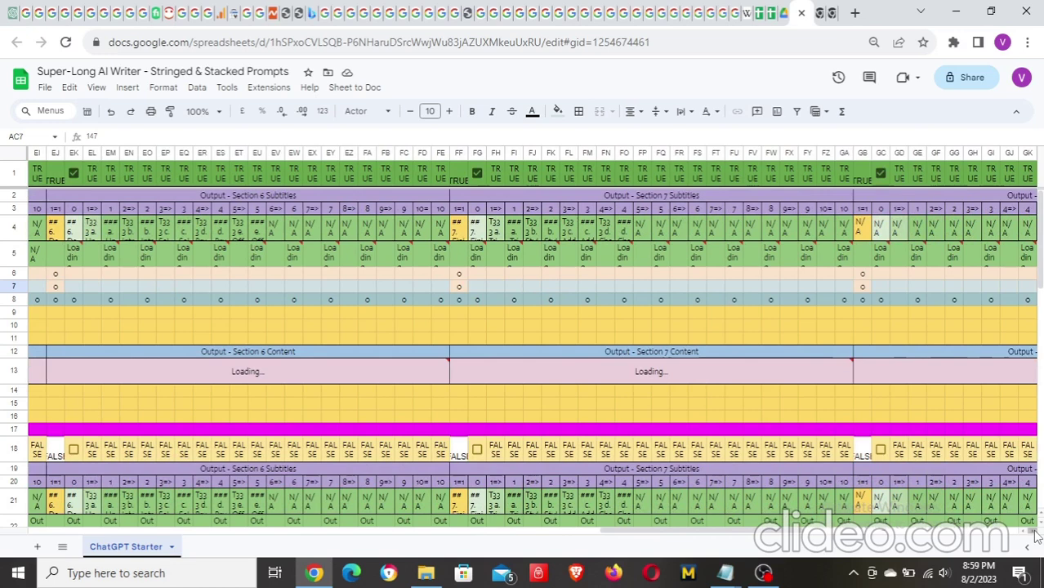
- Return to the Section 6 Subtitles of set 1 and check their generation progress and token counts
click(1027, 537)
click(1026, 537)
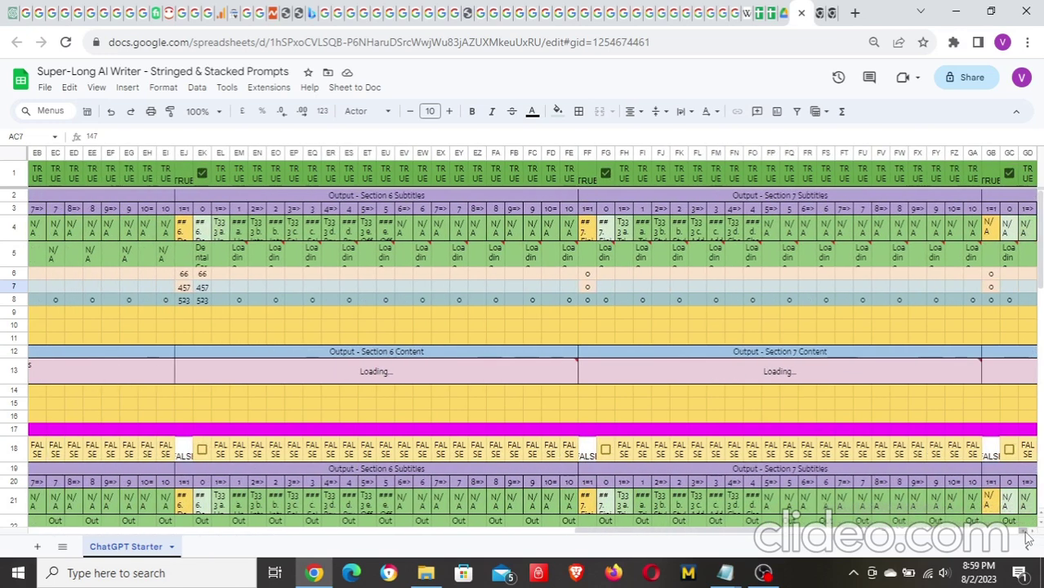
click(1027, 537)
click(1027, 536)
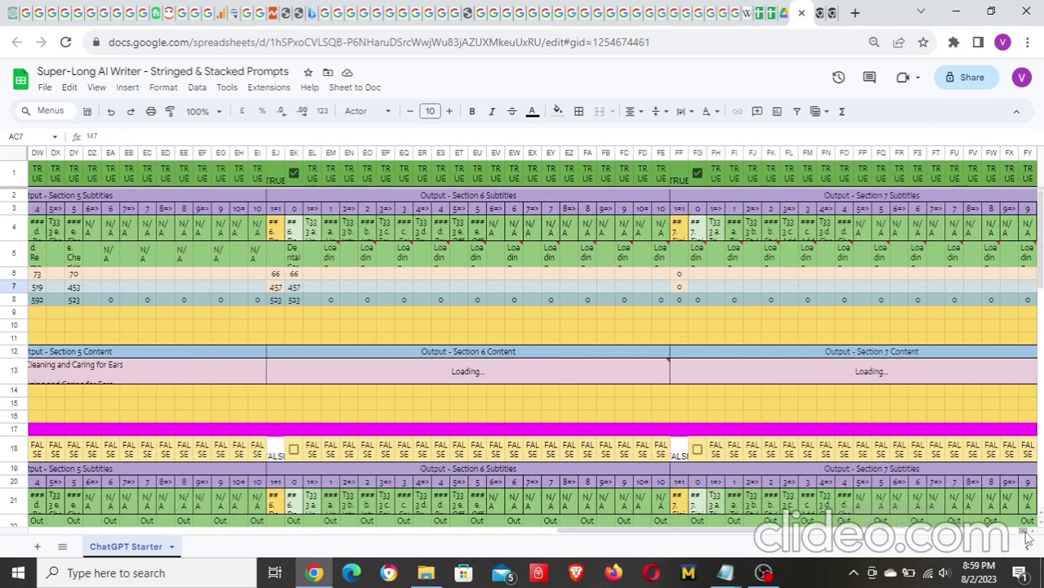